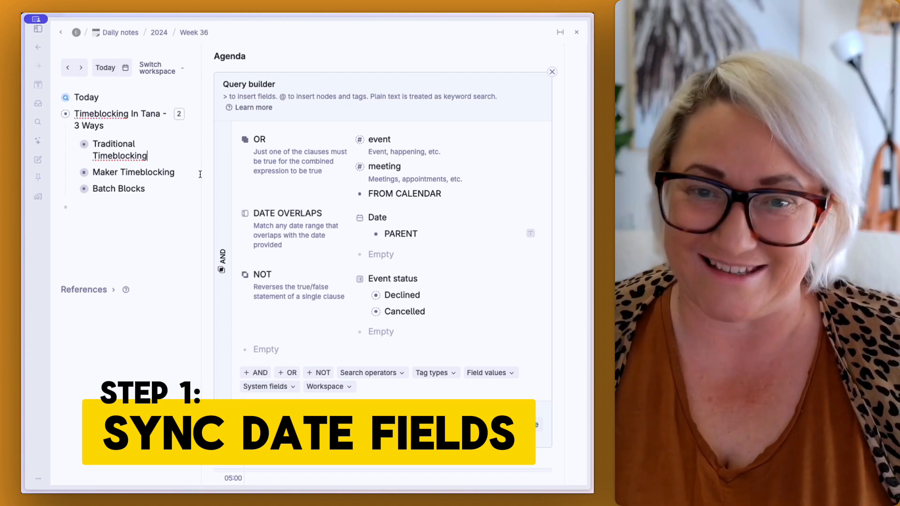
# Widen the daily note's outline column and expand the Traditional Timeblocking node
pyautogui.moveTo(201, 173); pyautogui.dragTo(407, 185)
pyautogui.click(191, 174)
pyautogui.click(82, 145)
pyautogui.scroll(-2, 94, 150)
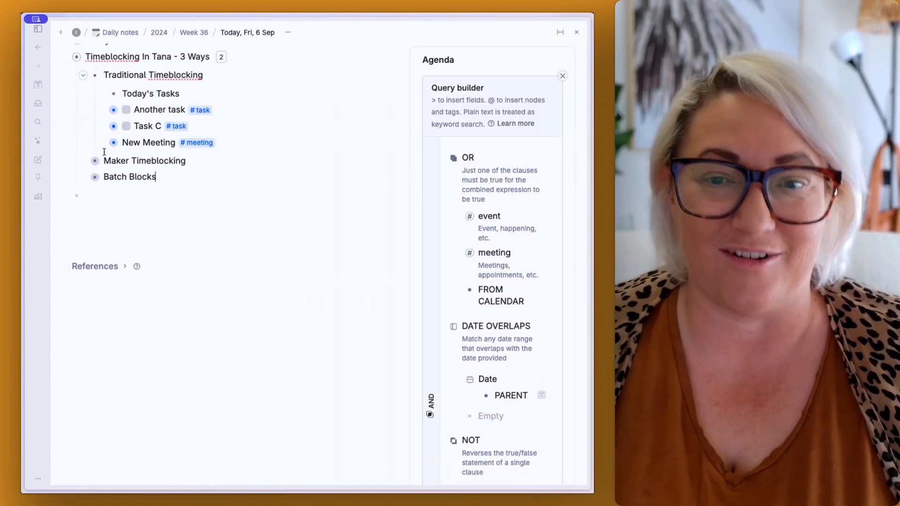
# Expand the Another task and New Meeting nodes to compare the date fields they use
pyautogui.click(104, 109)
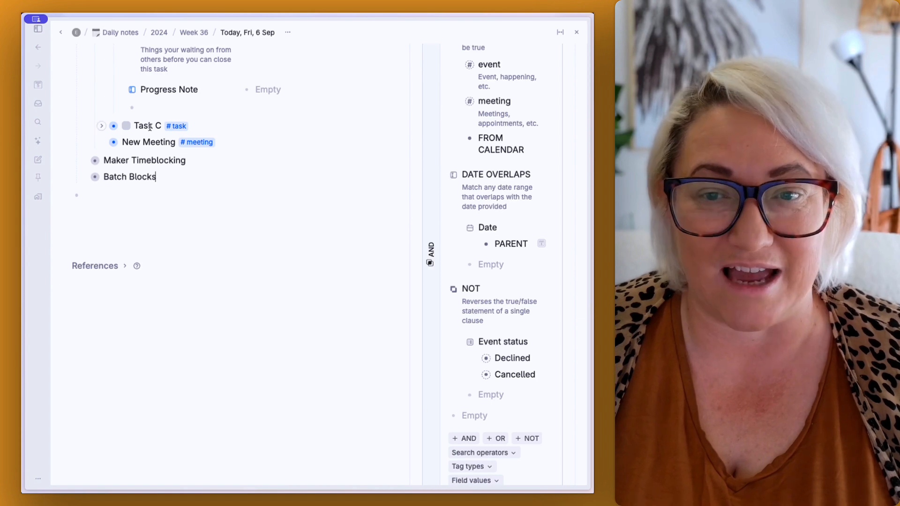
pyautogui.scroll(4, 150, 126)
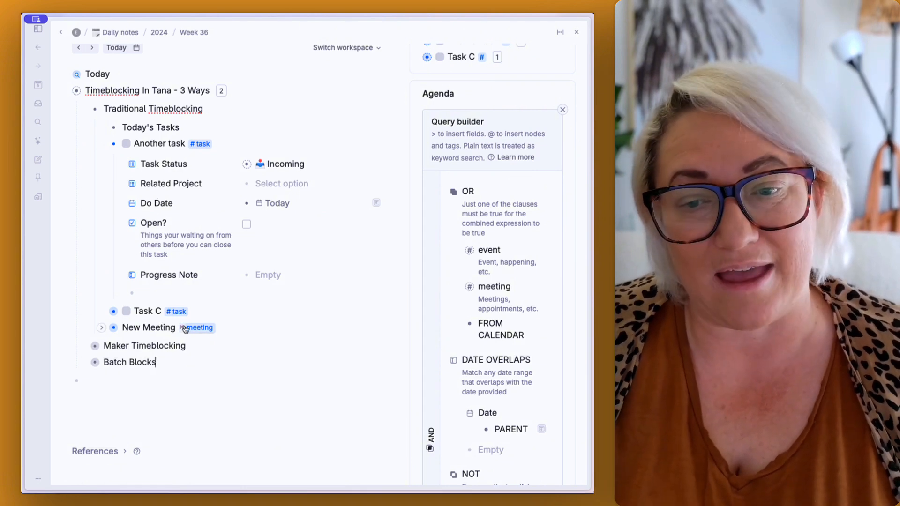
pyautogui.click(102, 327)
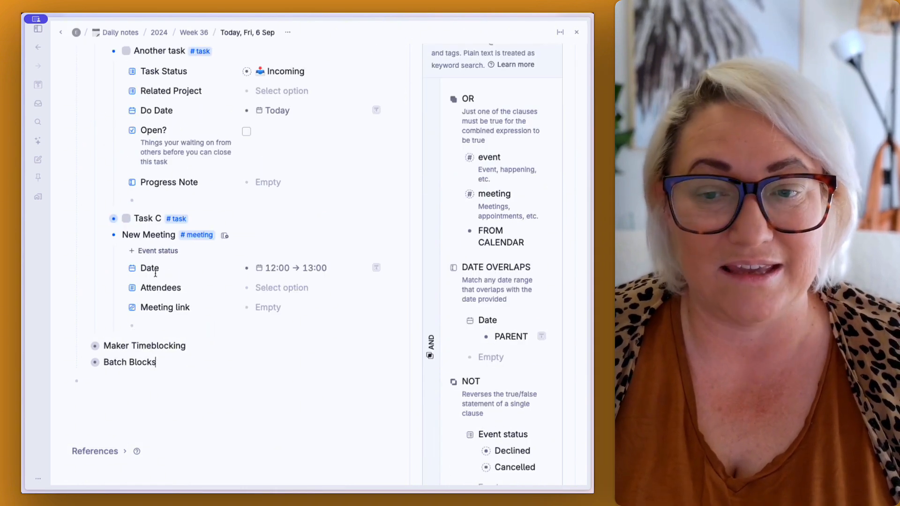
pyautogui.scroll(1, 157, 273)
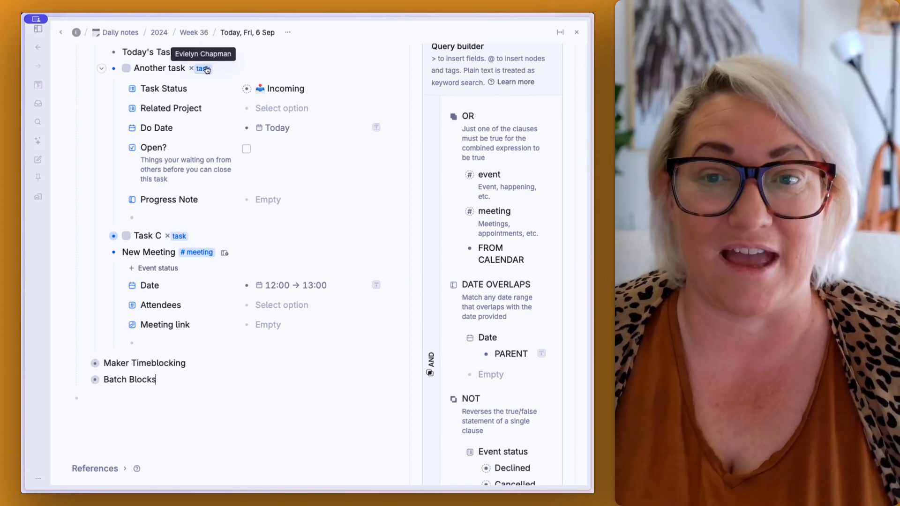
# Add the Date field above Do Date in the default content of the #task supertag's content template
pyautogui.click(205, 69)
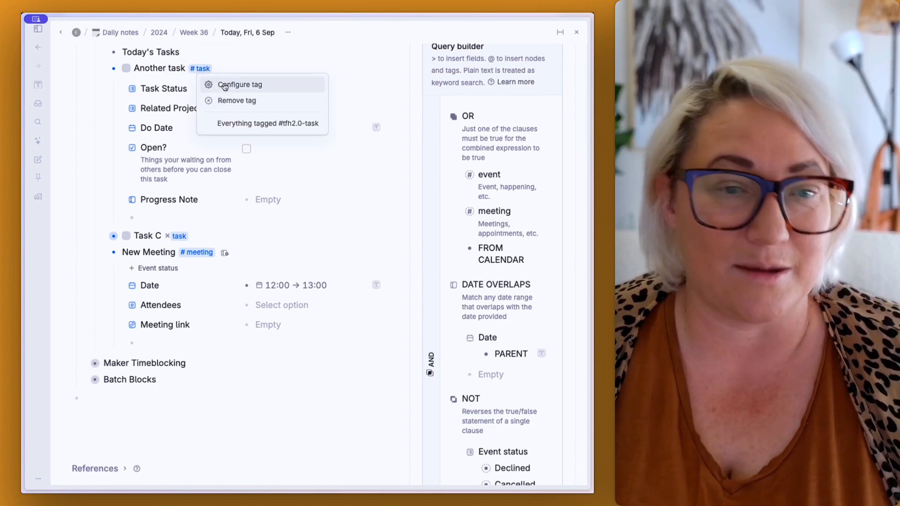
pyautogui.click(225, 86)
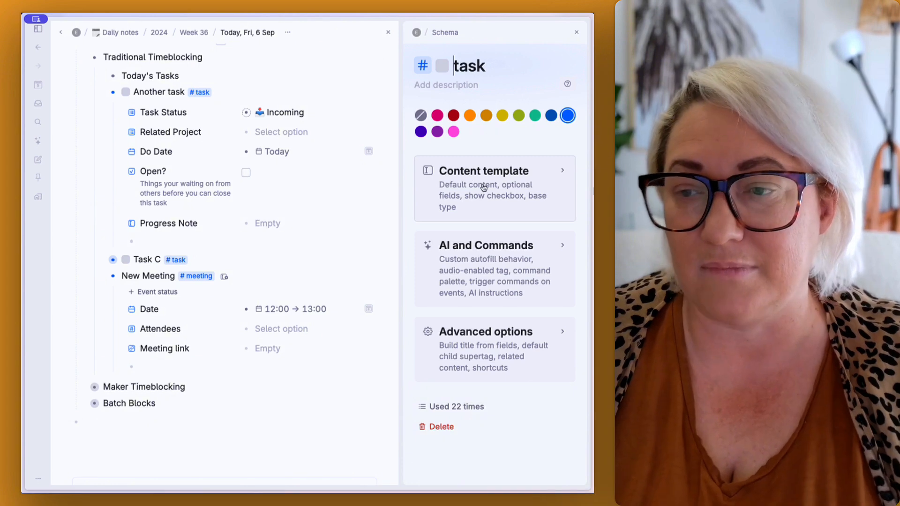
pyautogui.click(481, 183)
pyautogui.scroll(-3, 469, 192)
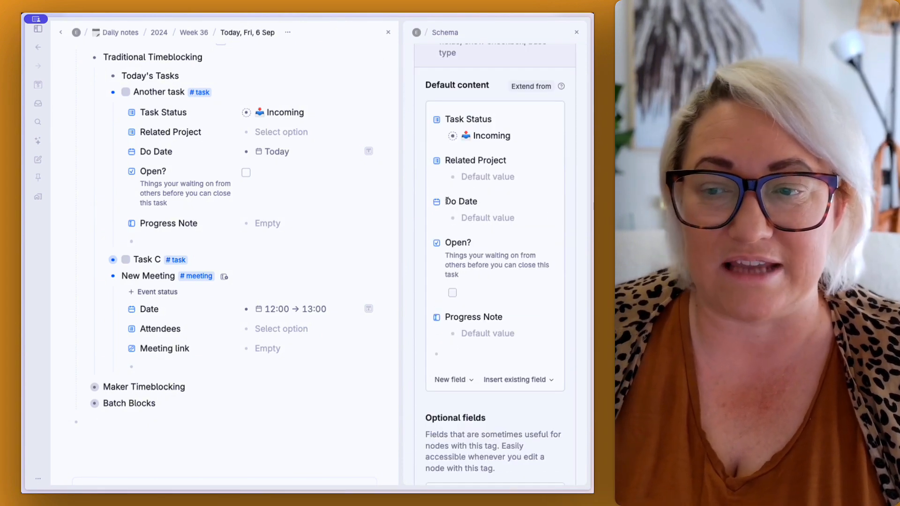
pyautogui.press('Return')
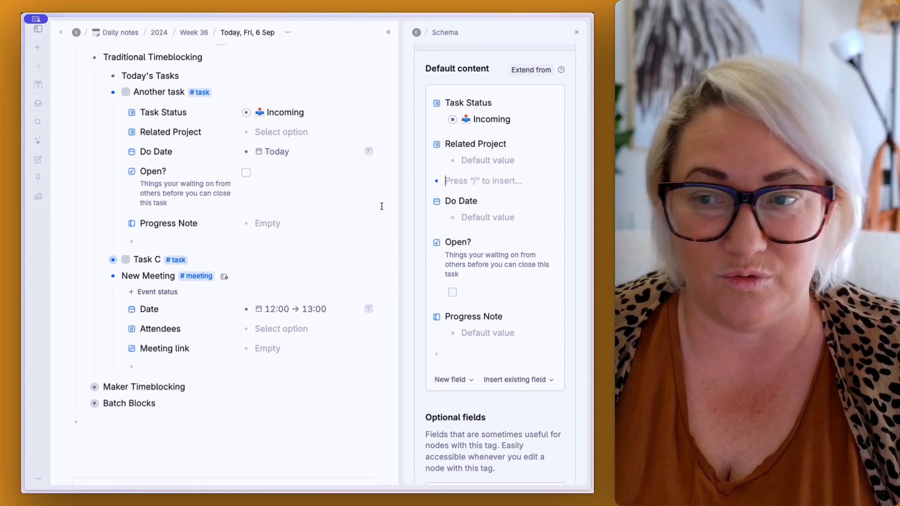
pyautogui.write('>')
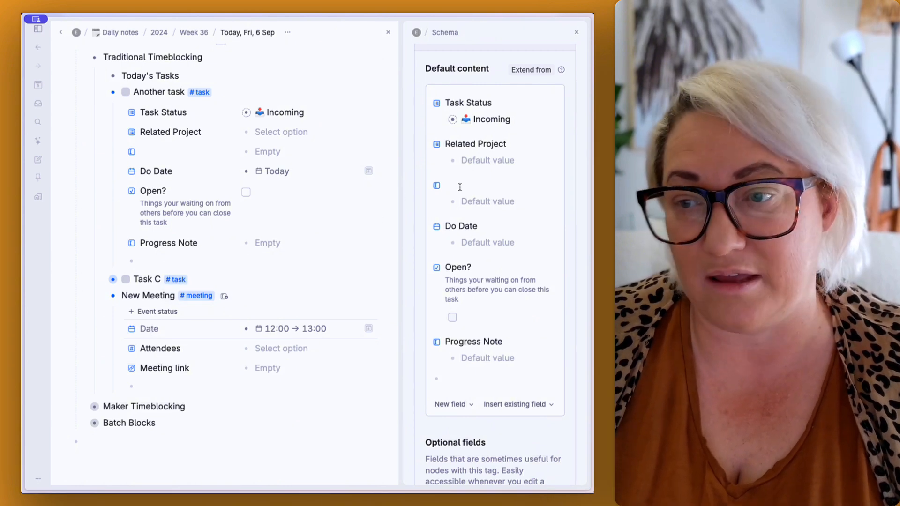
pyautogui.write('Date')
# Remove the Do Date field from the #task template and close the tag configuration
pyautogui.click(451, 227)
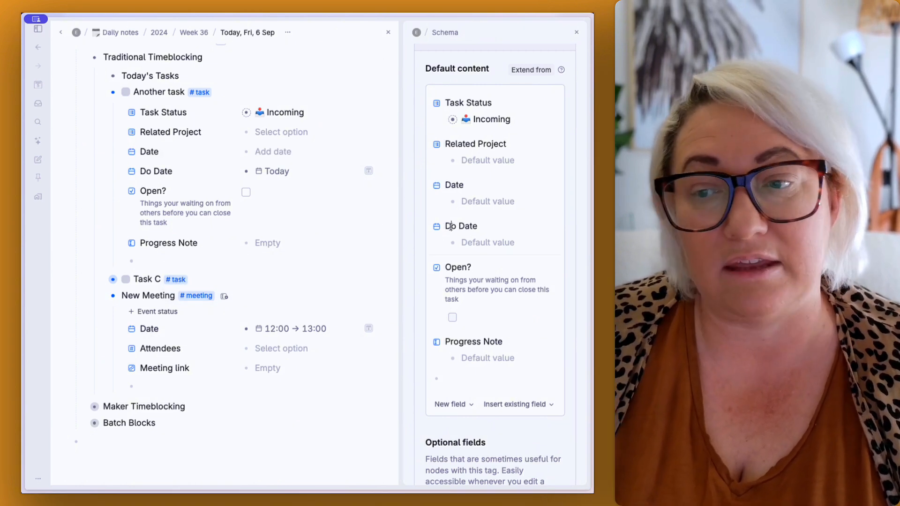
pyautogui.press('super+shift+BackSpace')
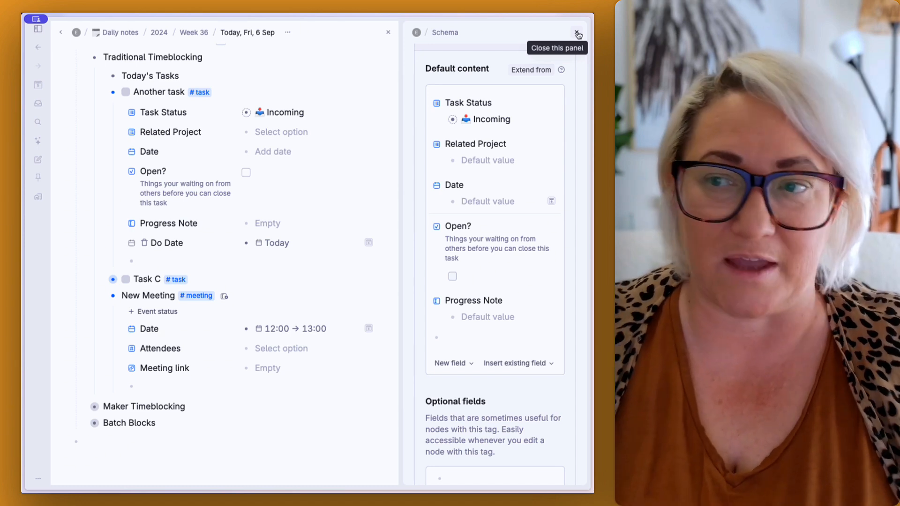
pyautogui.click(578, 35)
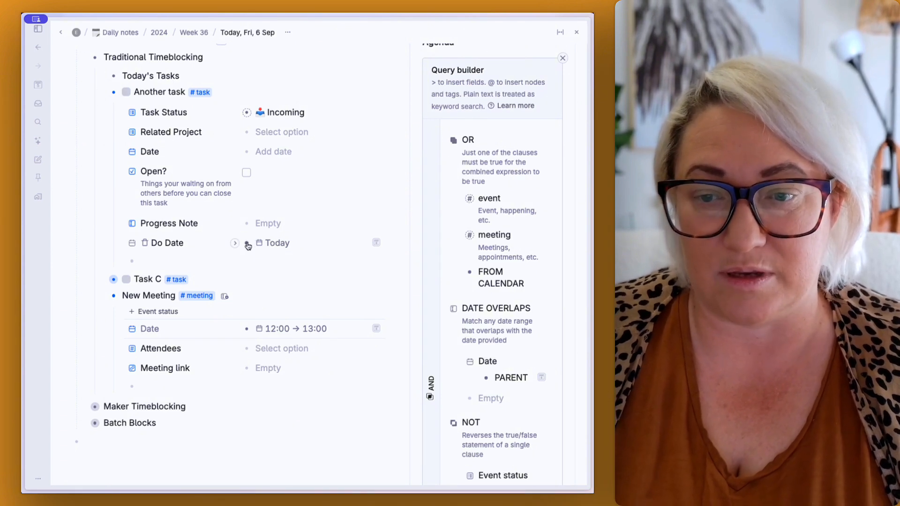
# Move the Today value from Do Date to the Date field in both Another task and Task C
pyautogui.moveTo(247, 245); pyautogui.dragTo(260, 154)
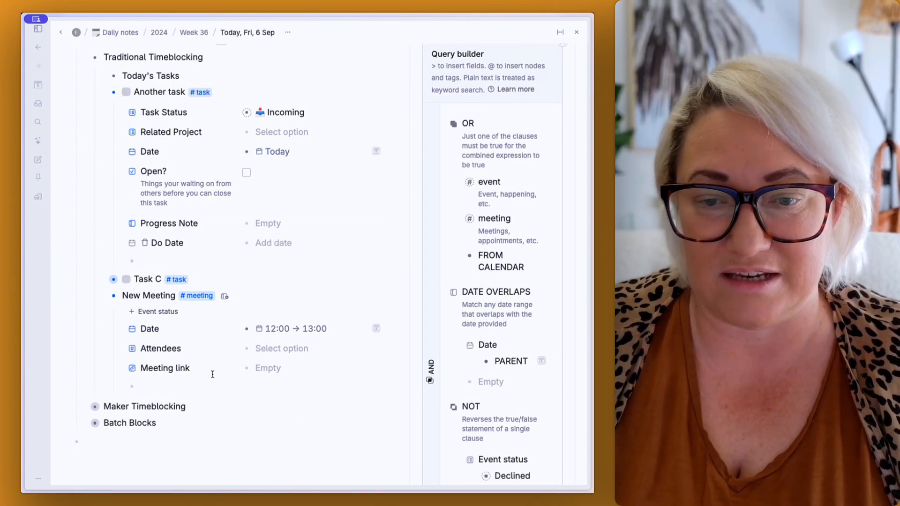
pyautogui.scroll(-1, 211, 372)
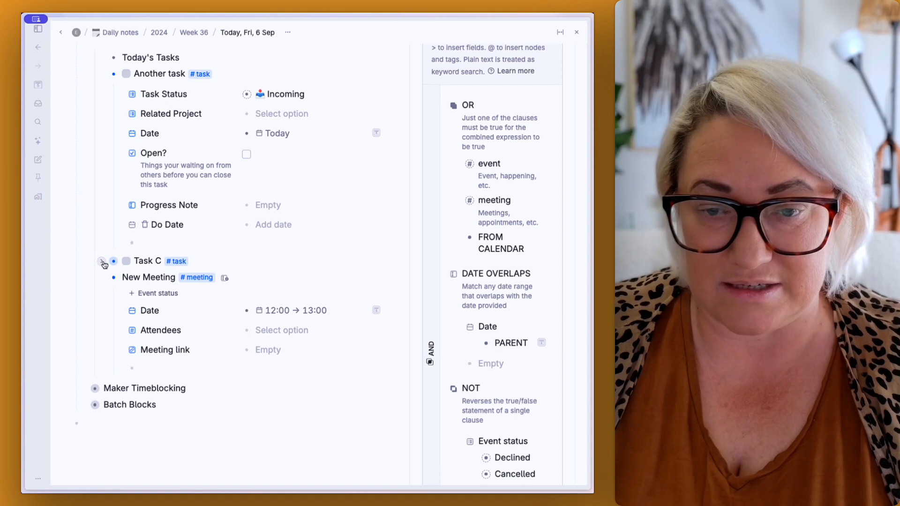
pyautogui.click(103, 263)
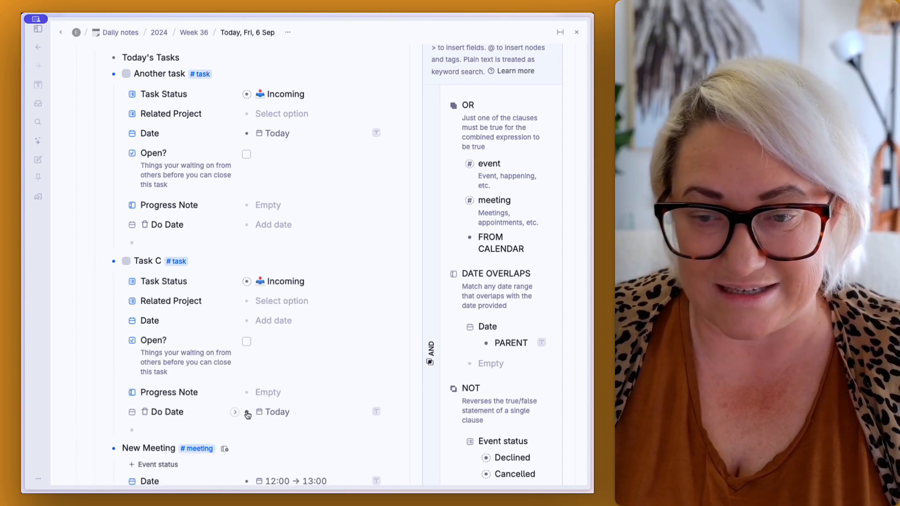
pyautogui.moveTo(248, 415); pyautogui.dragTo(263, 320)
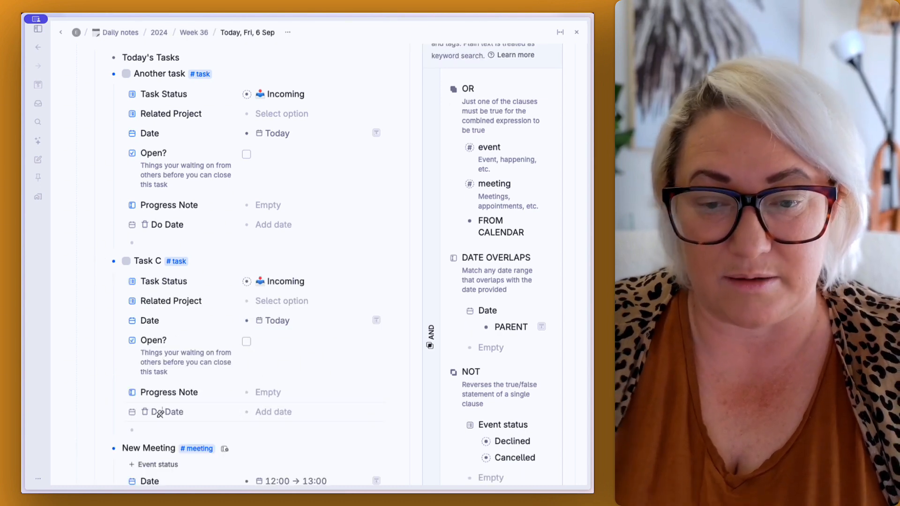
# Delete the leftover Do Date field from Task C and Another task
pyautogui.press('super+shift+BackSpace')
pyautogui.click(158, 225)
pyautogui.press('super+shift+BackSpace')
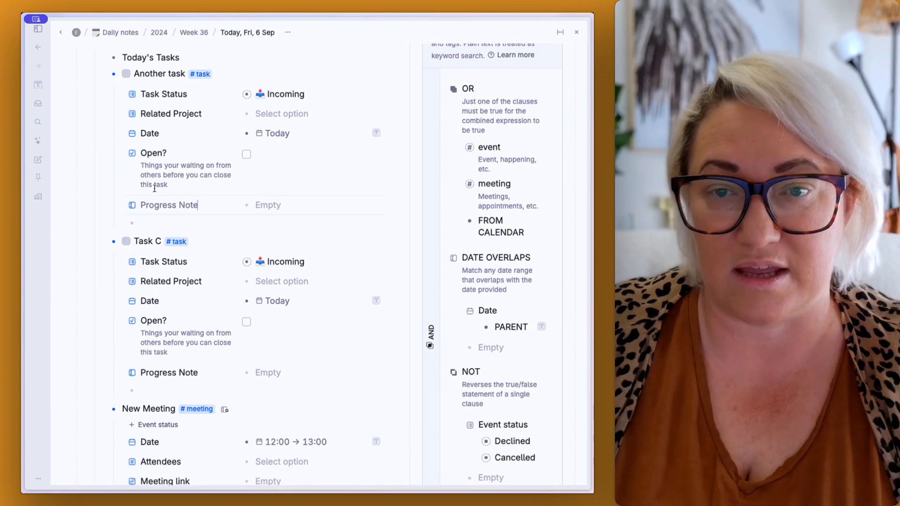
# Collapse the Another task, Task C and New Meeting nodes in the outline
pyautogui.click(102, 74)
pyautogui.click(102, 91)
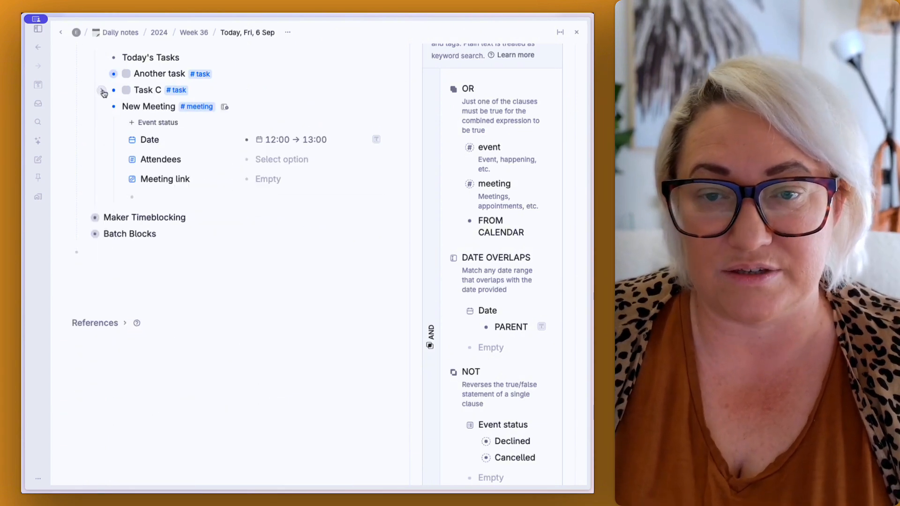
pyautogui.click(103, 107)
# Close the Agenda's query builder and widen the column that holds the Agenda
pyautogui.scroll(3, 537, 117)
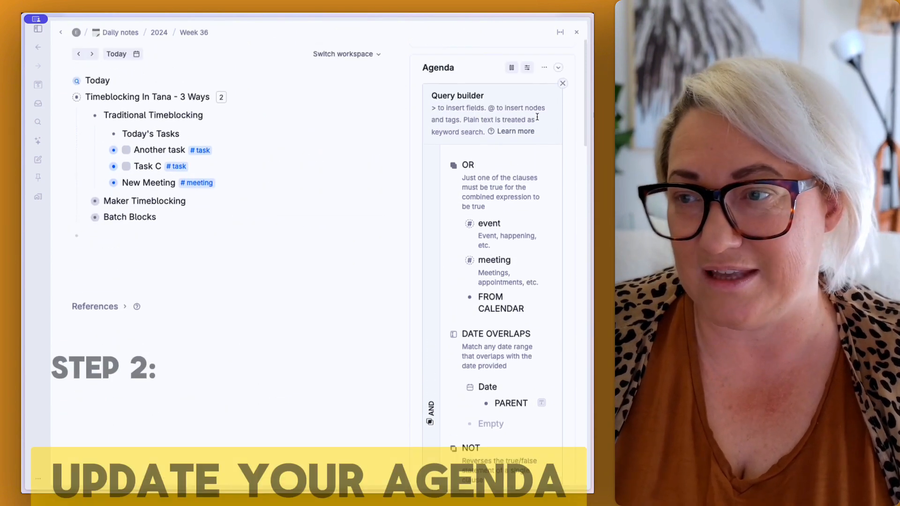
pyautogui.scroll(1, 537, 117)
pyautogui.click(563, 121)
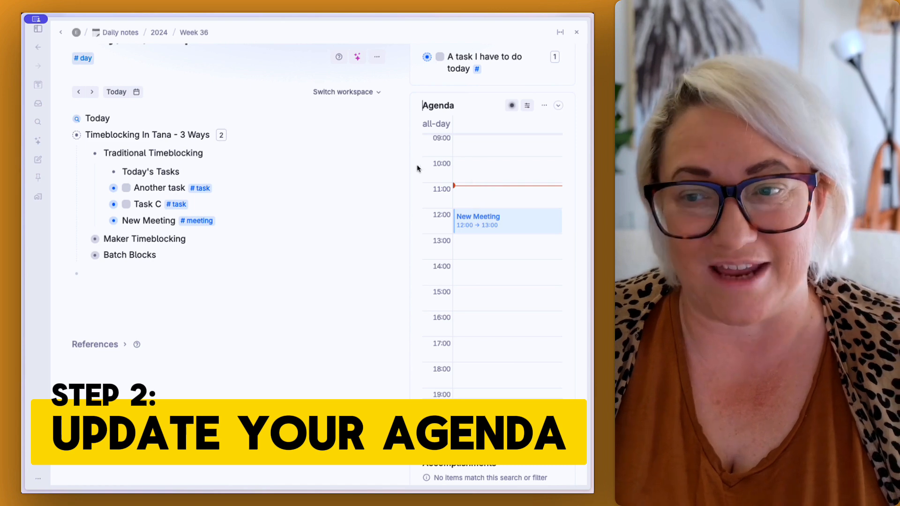
pyautogui.moveTo(408, 168); pyautogui.dragTo(299, 167)
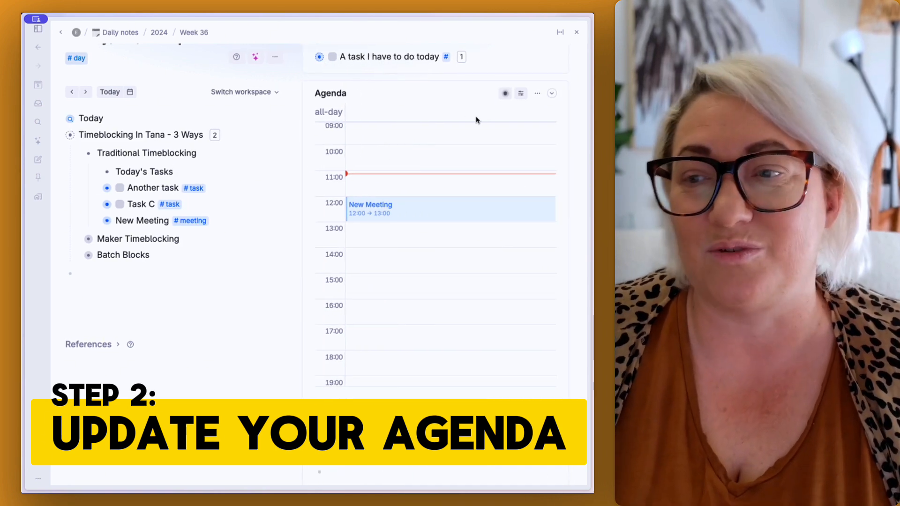
# Add the blue task supertag from Schema to the OR clause of the Agenda's search query, below meeting
pyautogui.click(505, 93)
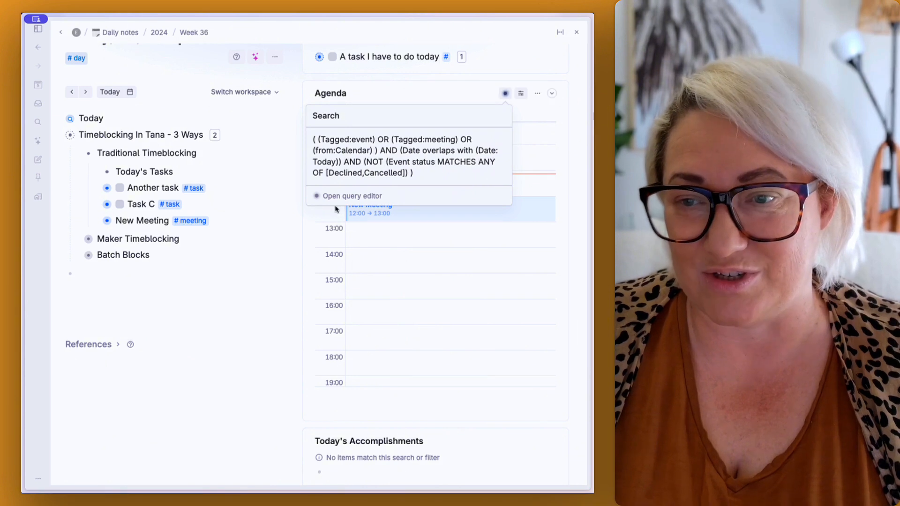
pyautogui.click(352, 195)
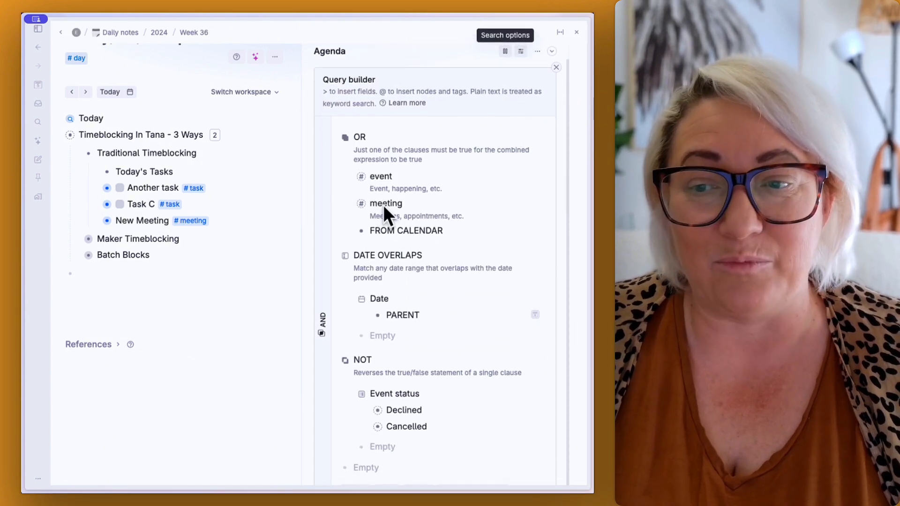
pyautogui.click(386, 207)
pyautogui.press('Return')
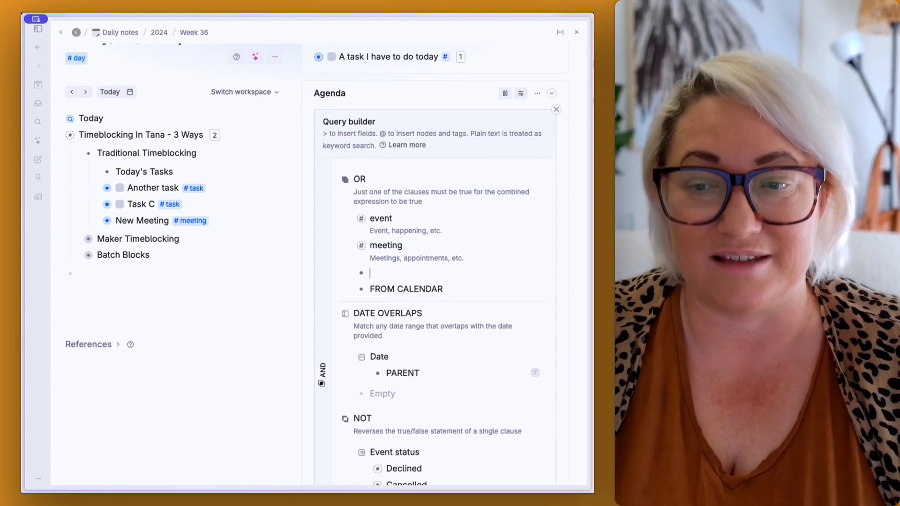
pyautogui.write('@task')
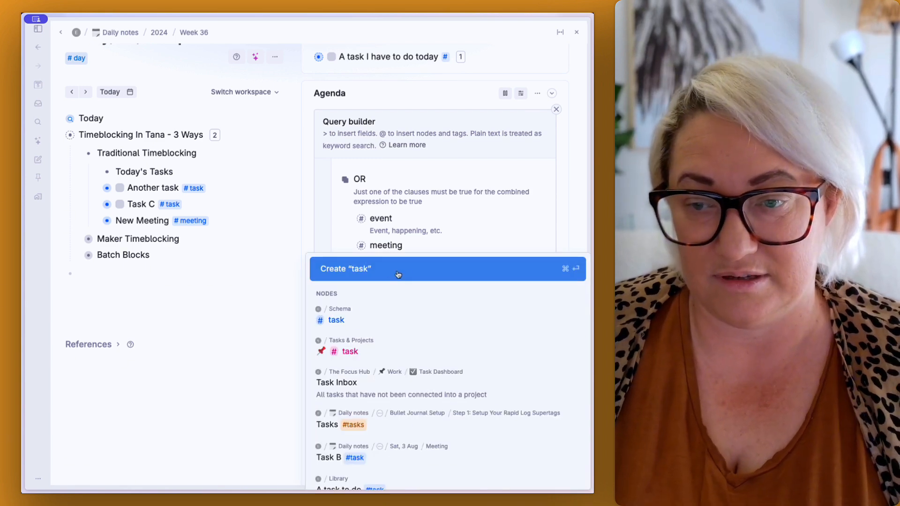
pyautogui.click(378, 320)
# Run the updated Agenda query once and finish editing it
pyautogui.scroll(-6, 400, 302)
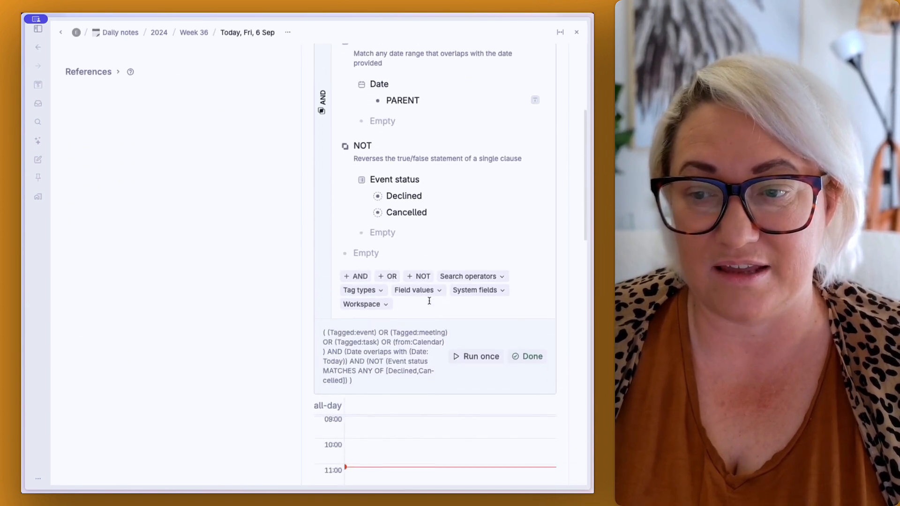
pyautogui.click(483, 358)
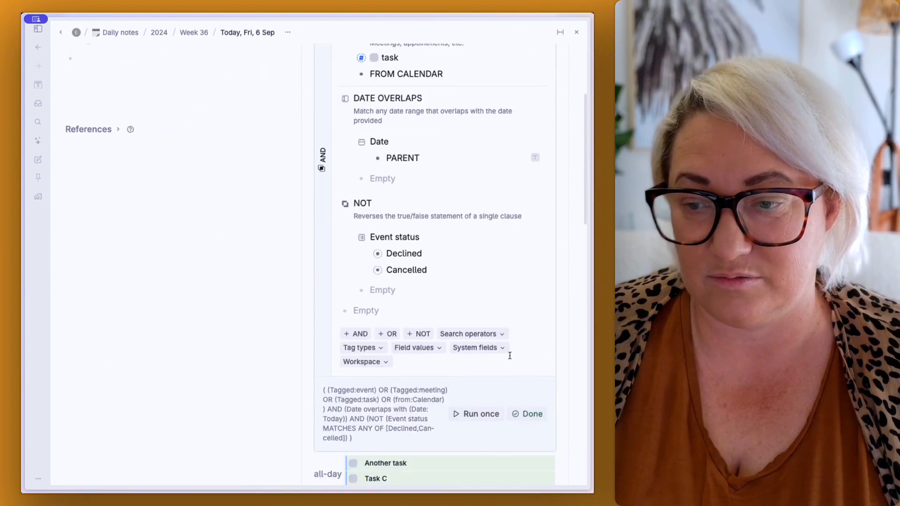
pyautogui.scroll(-4, 509, 355)
pyautogui.click(531, 227)
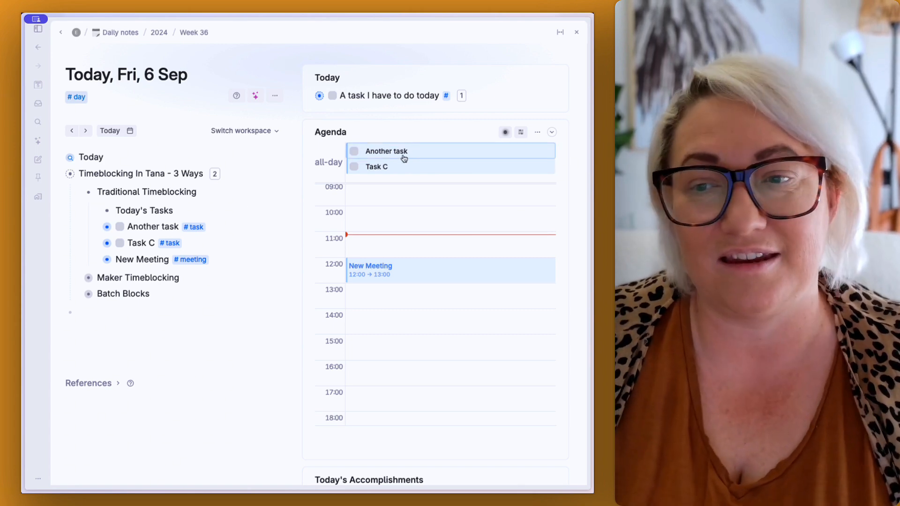
# Create a new node named Task D below the timeblocking outline and tag it with the blue #task supertag
pyautogui.click(89, 312)
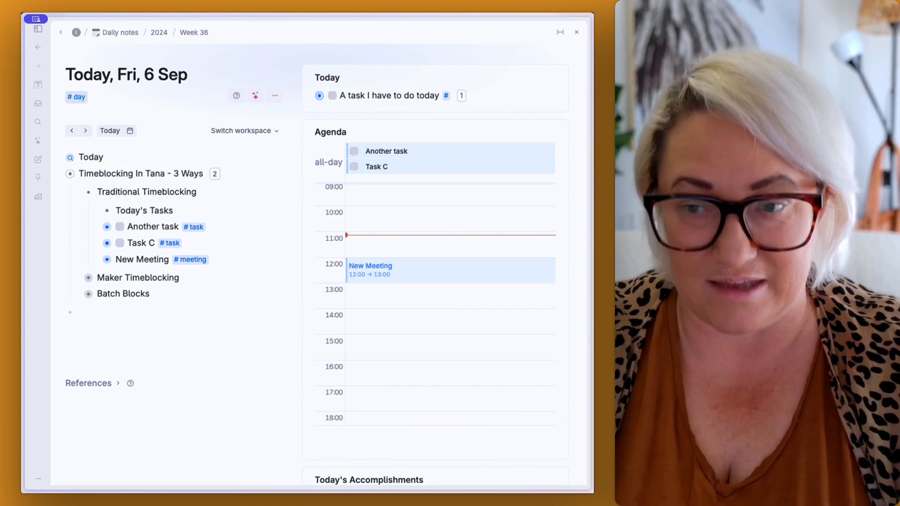
pyautogui.write('Task D #task')
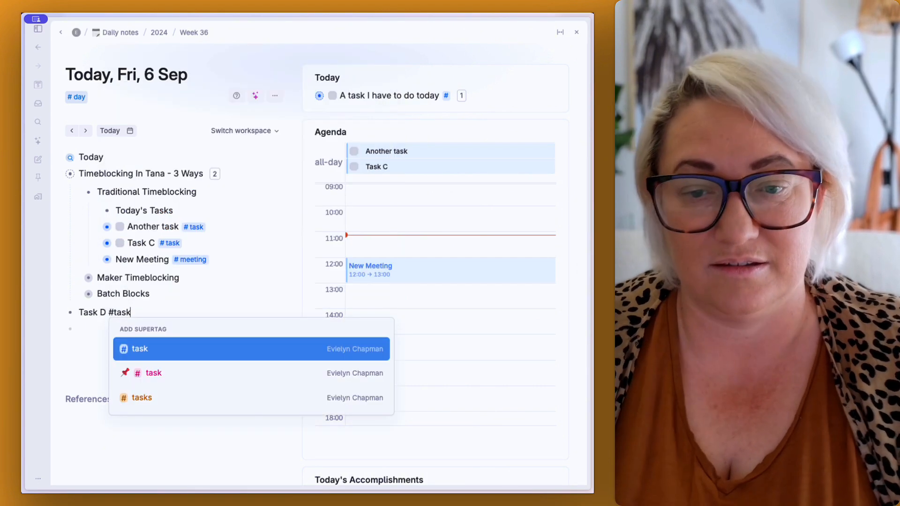
pyautogui.press('Return')
# Set Task D's Date to today, 6 September 2024, and collapse the task
pyautogui.scroll(3, 139, 243)
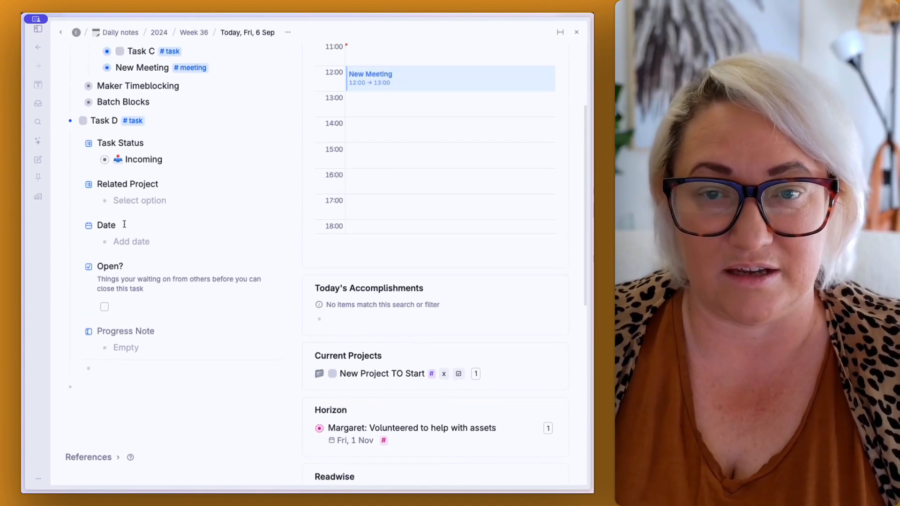
pyautogui.click(129, 266)
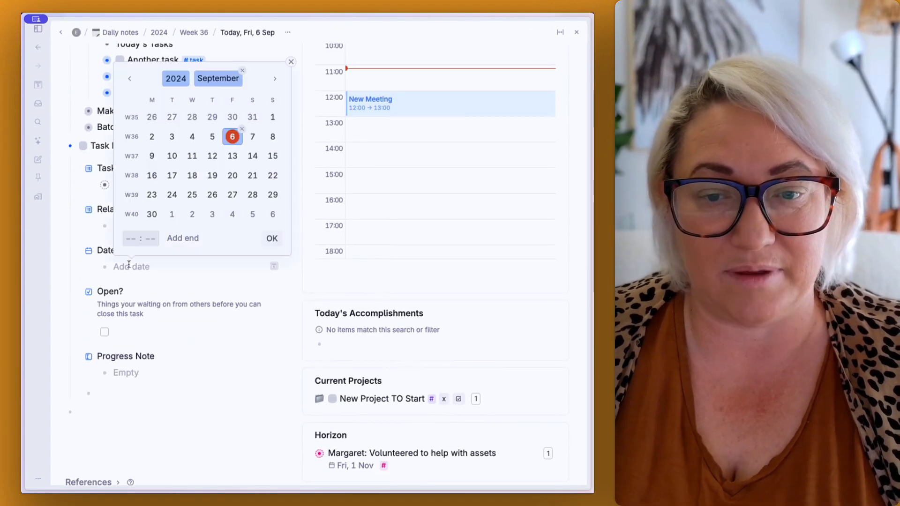
pyautogui.click(271, 238)
pyautogui.scroll(1, 112, 166)
pyautogui.click(58, 188)
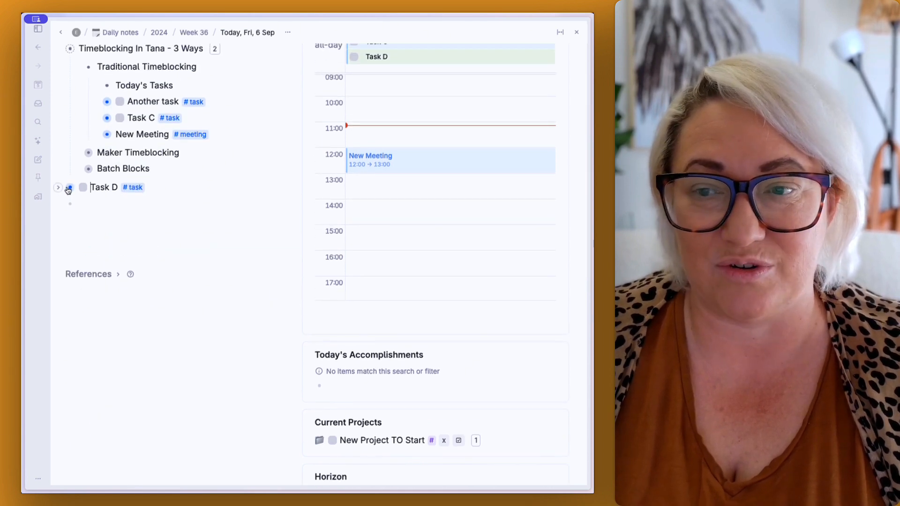
pyautogui.scroll(2, 63, 178)
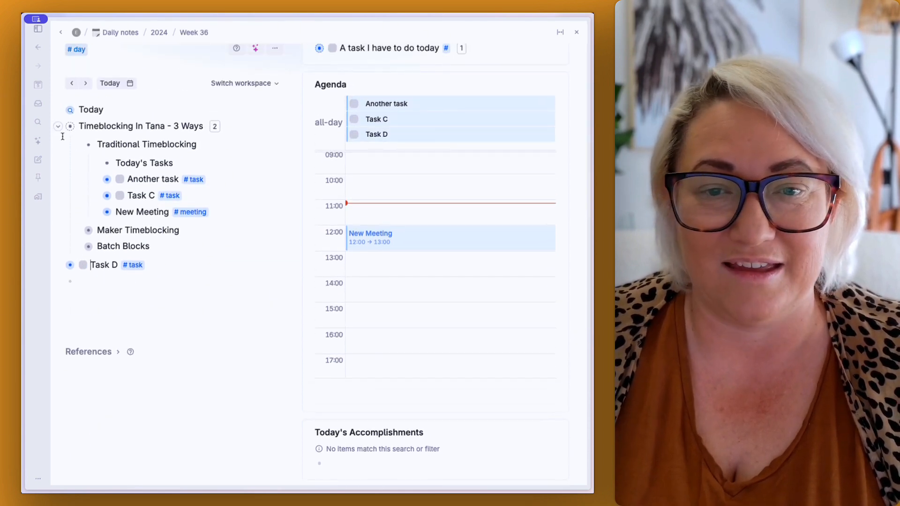
# Schedule the all-day tasks on the Agenda calendar: Task D at 10:00–11:00, Task C at 14:00–15:00 and Another task at 16:00–17:00
pyautogui.scroll(1, 201, 207)
pyautogui.scroll(-1, 412, 187)
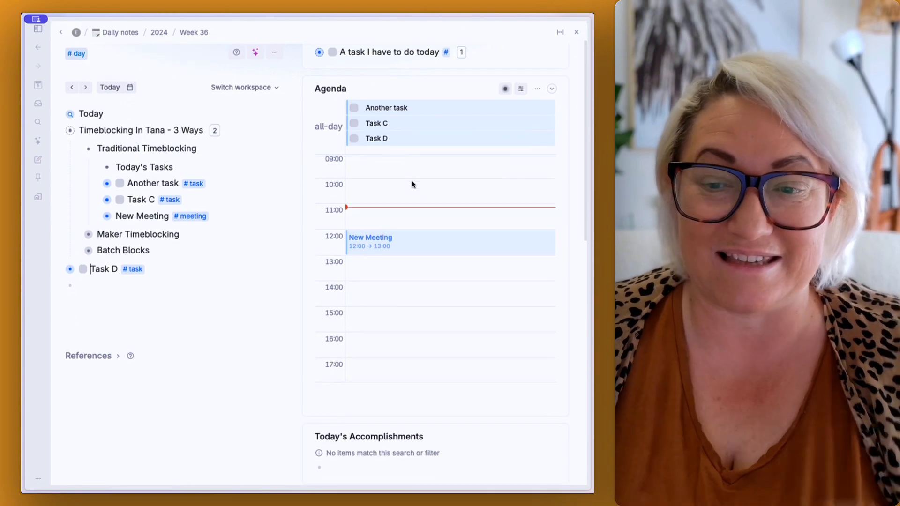
pyautogui.scroll(1, 410, 203)
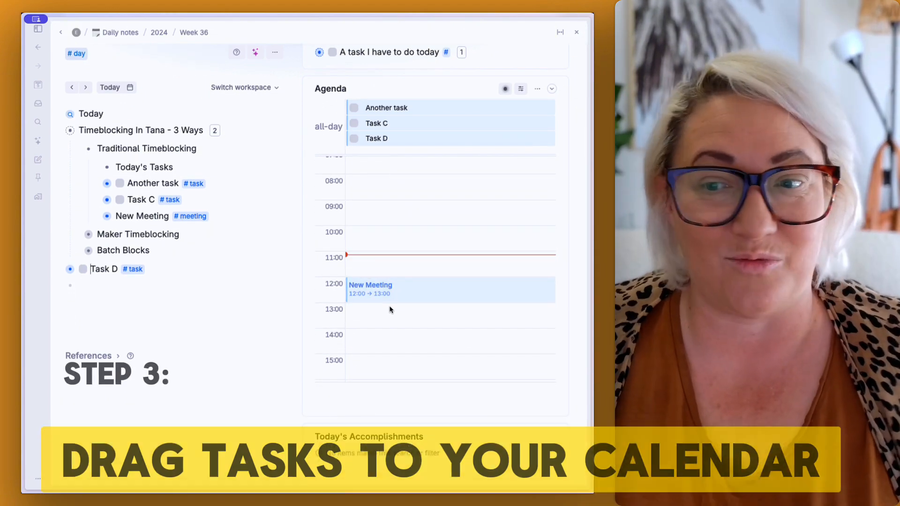
pyautogui.moveTo(396, 141); pyautogui.dragTo(421, 230)
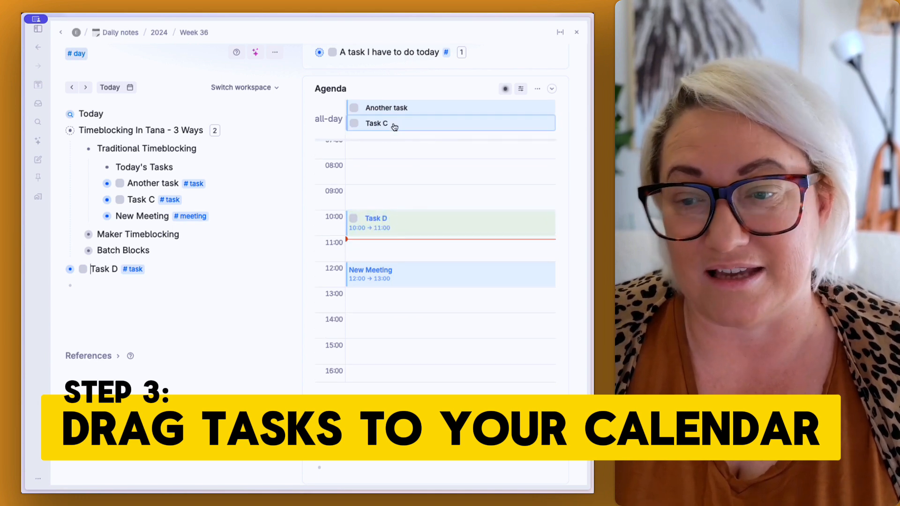
pyautogui.moveTo(392, 125); pyautogui.dragTo(414, 322)
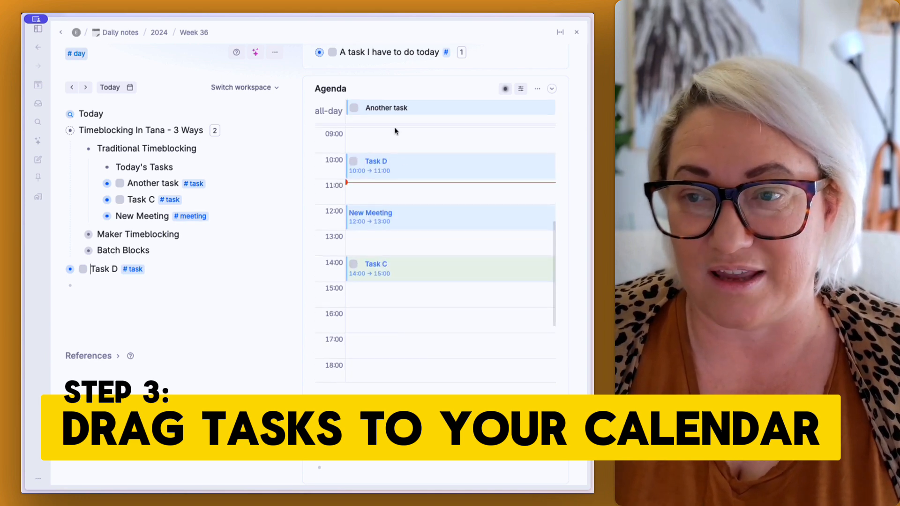
pyautogui.moveTo(409, 108); pyautogui.dragTo(435, 312)
pyautogui.scroll(1, 383, 184)
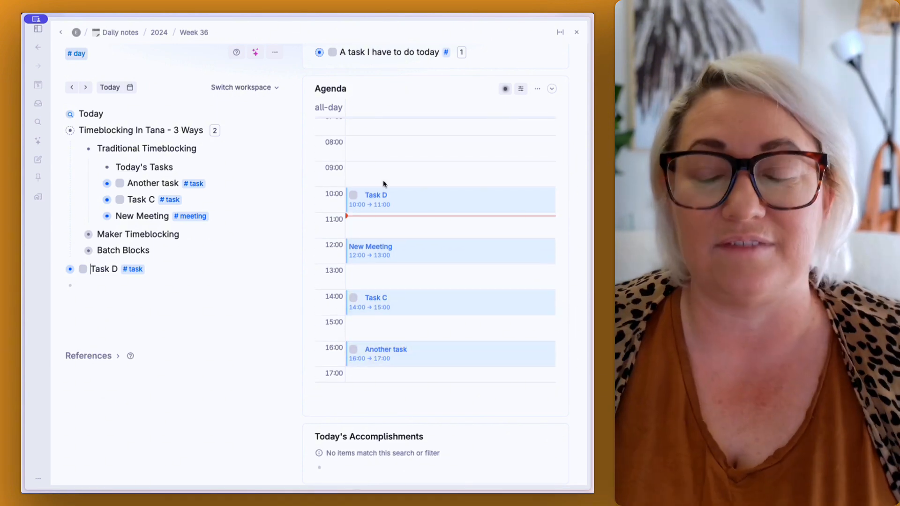
# Rearrange the Agenda blocks: shorten Task D to 10:00–10:30, fit Task C into 10:30–11:00 and move Another task to 14:00–15:00
pyautogui.moveTo(404, 209); pyautogui.dragTo(402, 202)
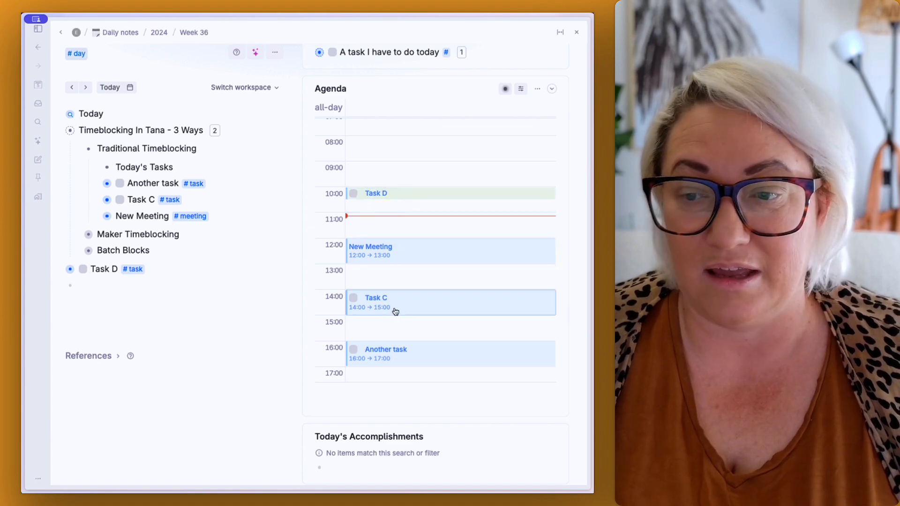
pyautogui.moveTo(395, 309); pyautogui.dragTo(395, 212)
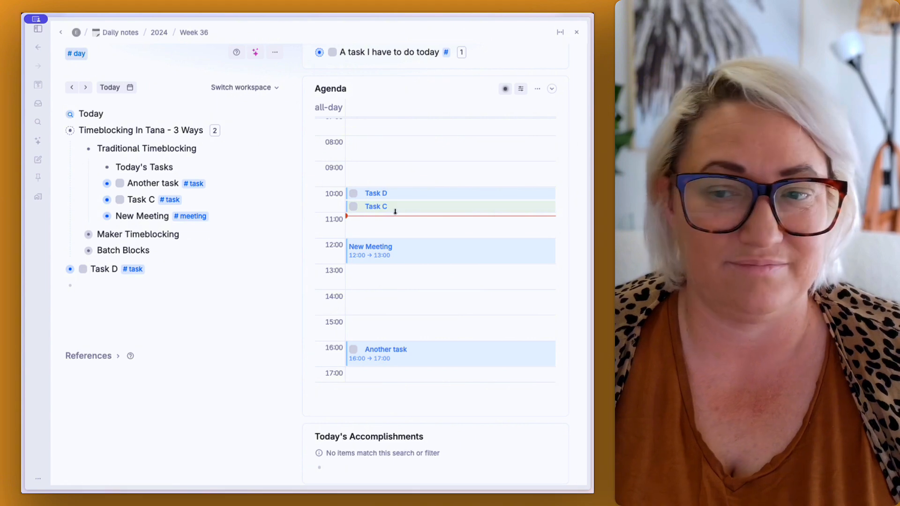
pyautogui.moveTo(402, 363); pyautogui.dragTo(395, 310)
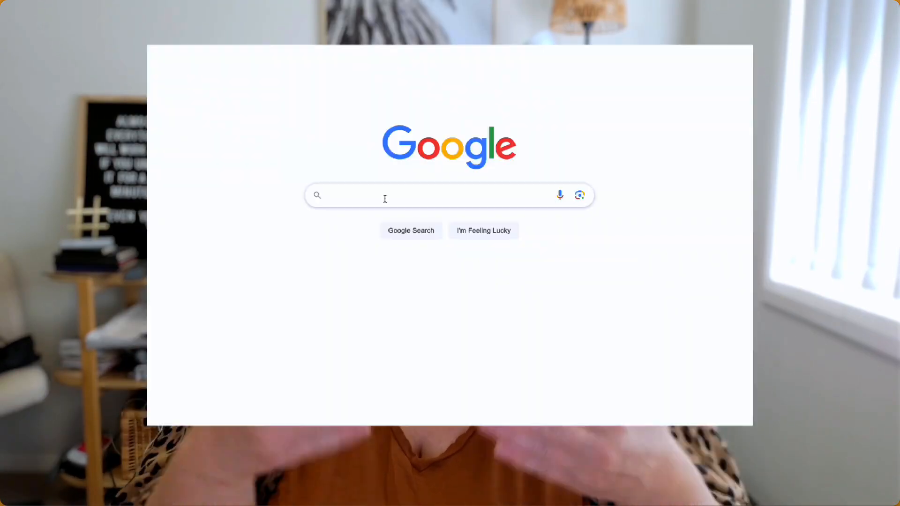
# Switch to Google and start a search for Paul Graham's maker time
pyautogui.click(343, 169)
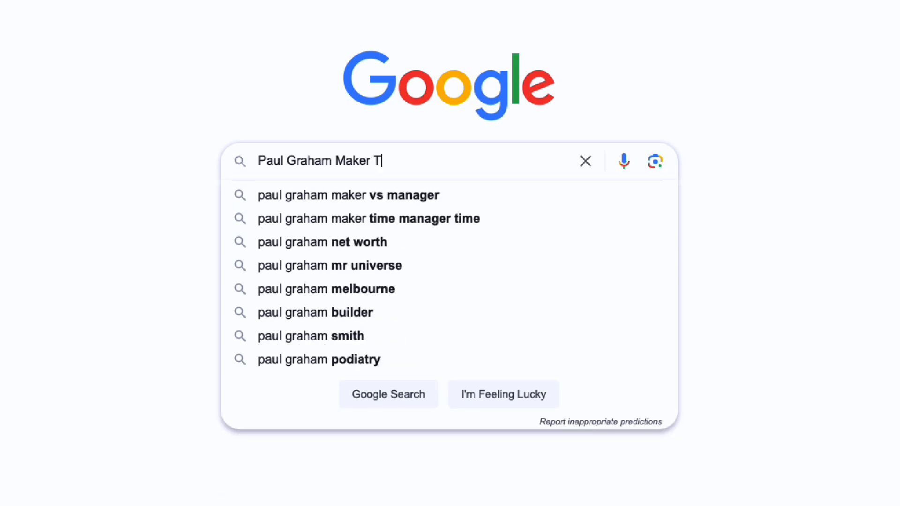
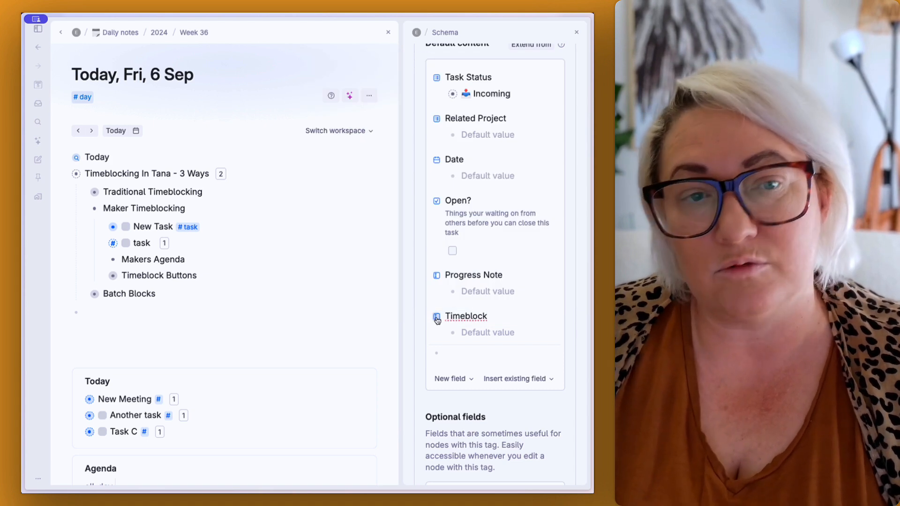
# Open the configuration of the Timeblock field in the task supertag and set its field type to Options
pyautogui.click(437, 316)
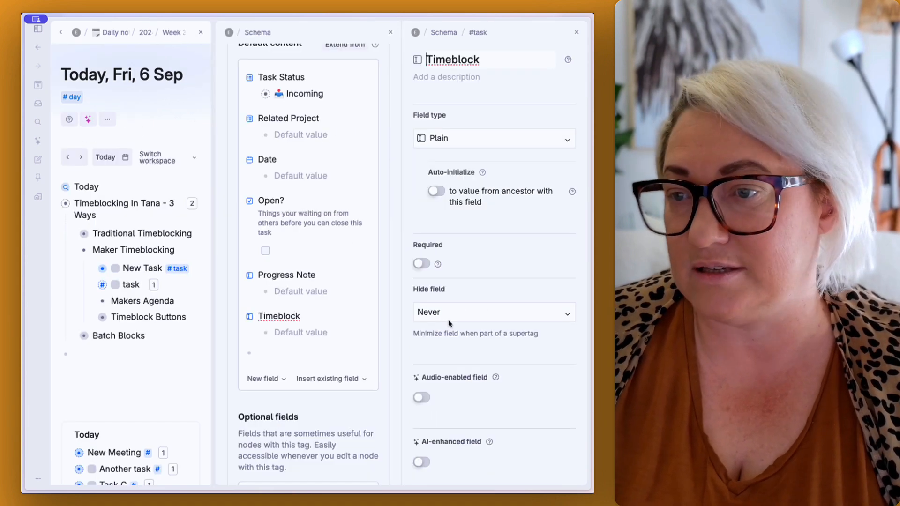
pyautogui.click(458, 139)
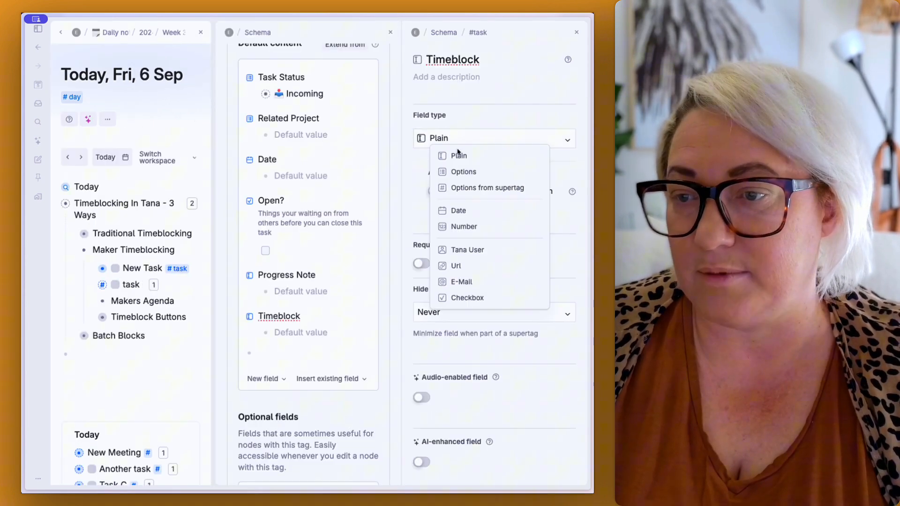
pyautogui.click(461, 172)
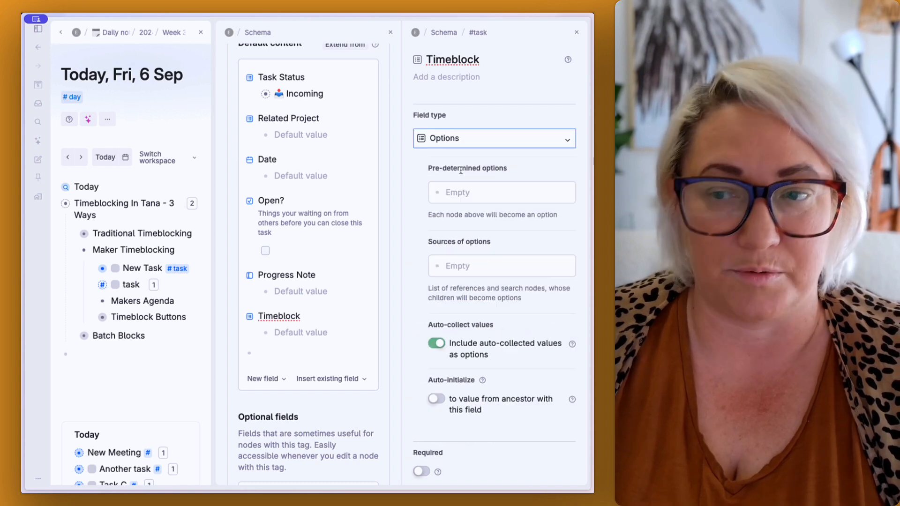
# Add First Thing, Morning, Afternoon and Evening as pre-determined options of the Timeblock field and close its configuration
pyautogui.click(454, 193)
pyautogui.write('First Thing')
pyautogui.press('Return')
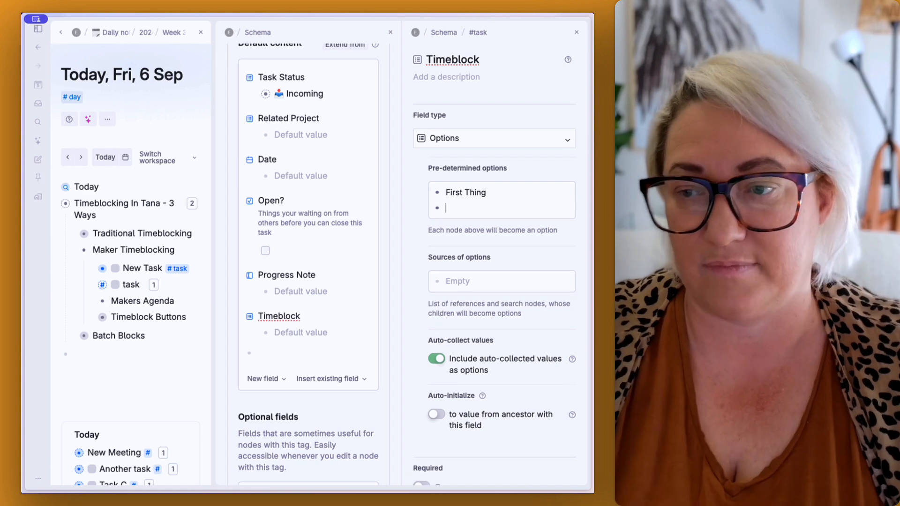
pyautogui.write('Morning')
pyautogui.press('Return')
pyautogui.write('Afternoon')
pyautogui.press('Return')
pyautogui.write('Evenin')
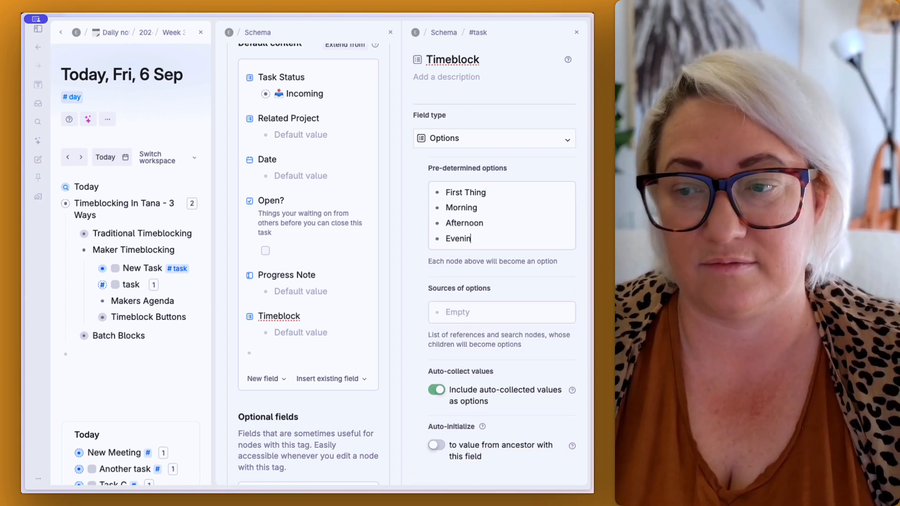
pyautogui.write('ening')
pyautogui.press('BackSpace')
pyautogui.press('BackSpace')
pyautogui.press('BackSpace')
pyautogui.press('BackSpace')
pyautogui.press('BackSpace')
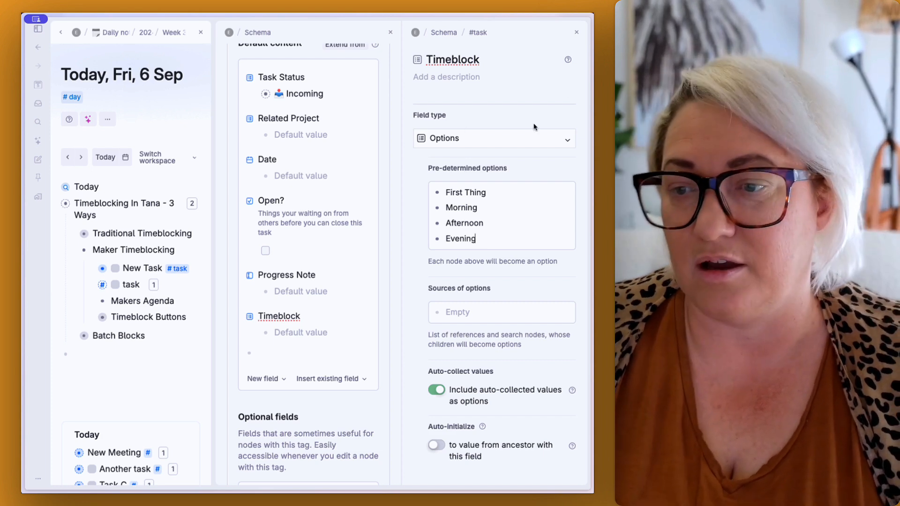
pyautogui.click(577, 32)
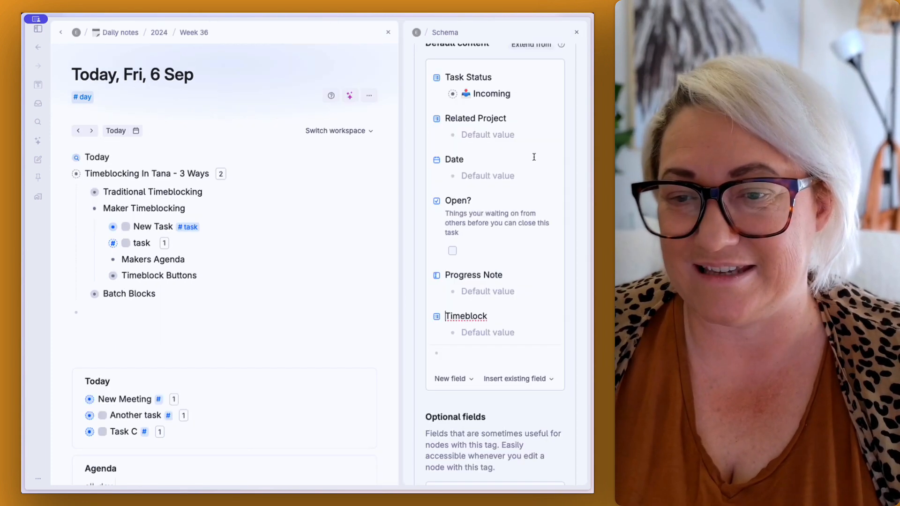
pyautogui.click(484, 333)
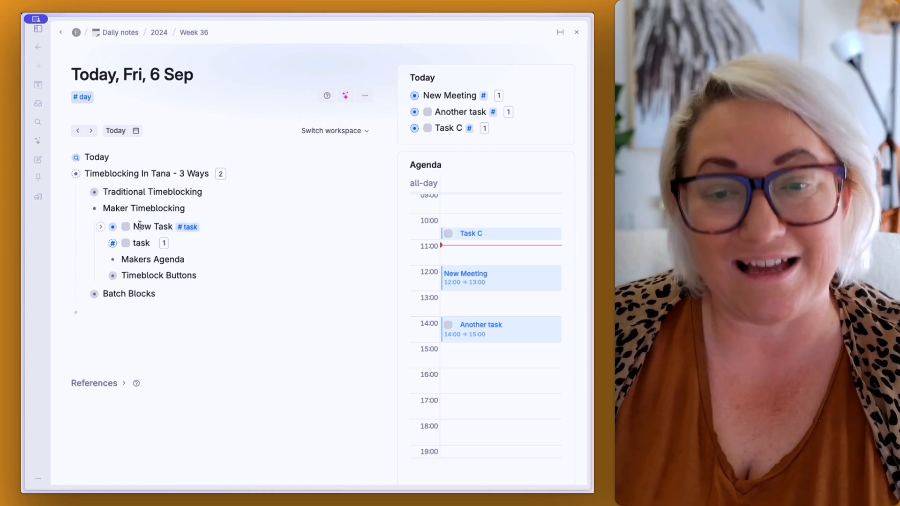
# Expand New Task under Maker Timeblocking, check the choices its Timeblock field offers without selecting one, and collapse it
pyautogui.click(101, 226)
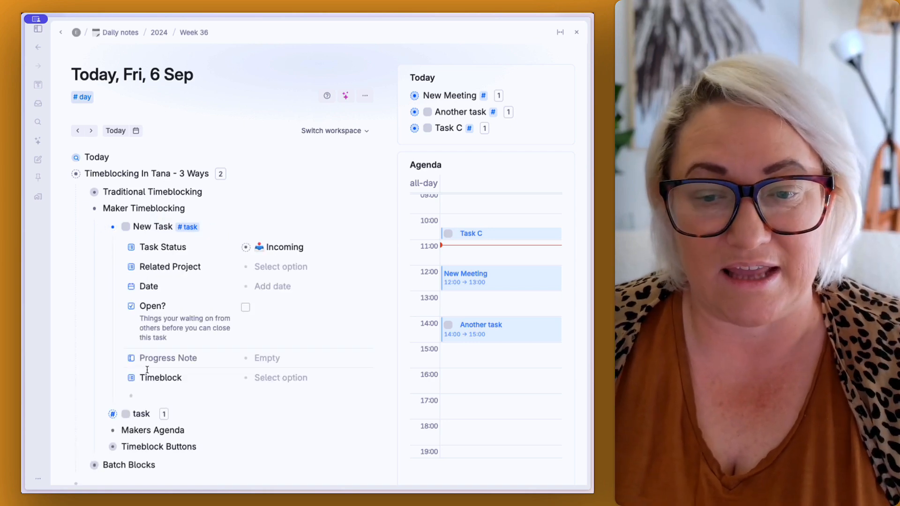
pyautogui.click(286, 378)
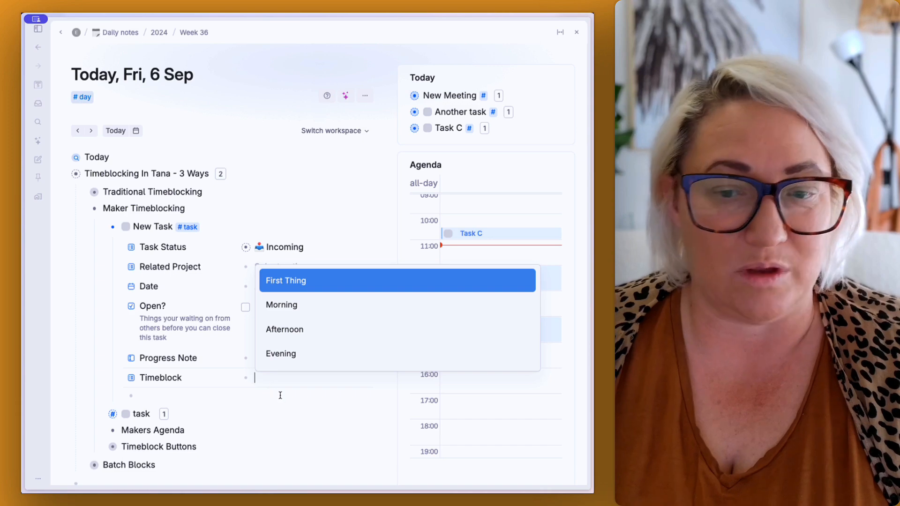
pyautogui.click(281, 394)
pyautogui.click(100, 226)
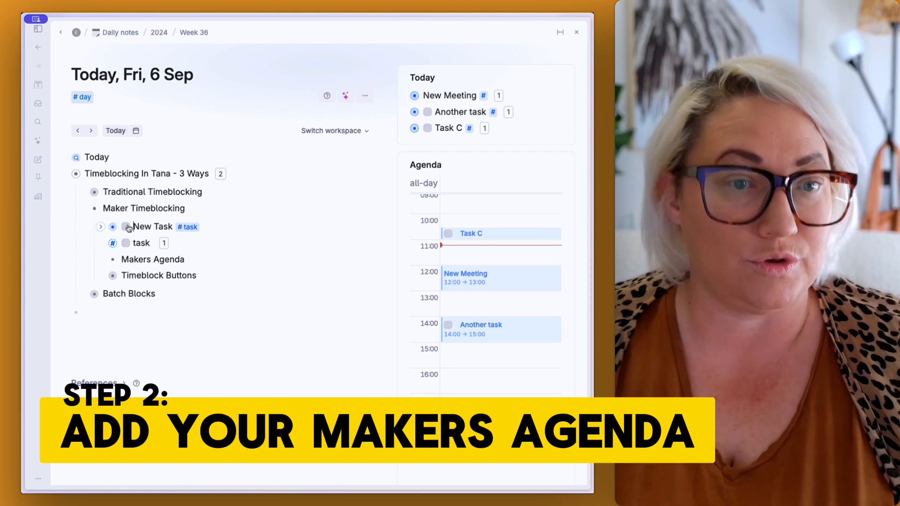
# Create a search node below the timeblocking outline and name it Makers Agenda
pyautogui.click(85, 313)
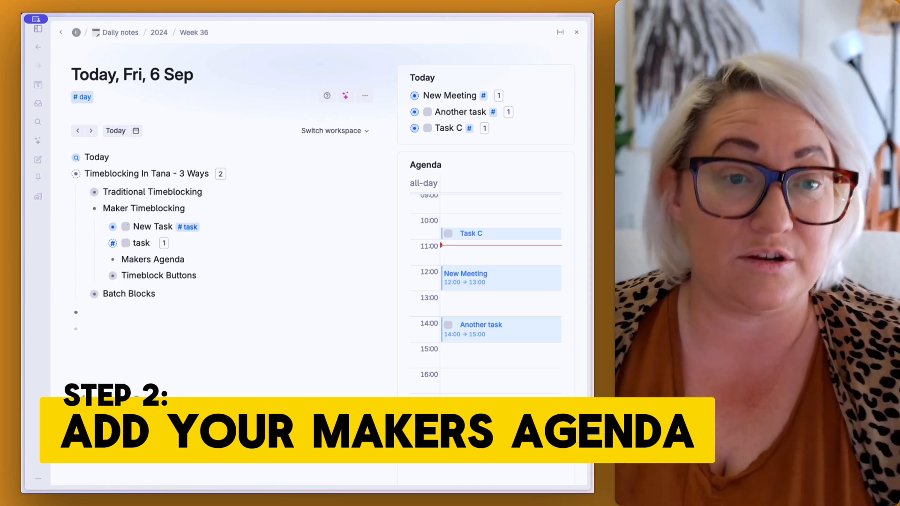
pyautogui.write('?')
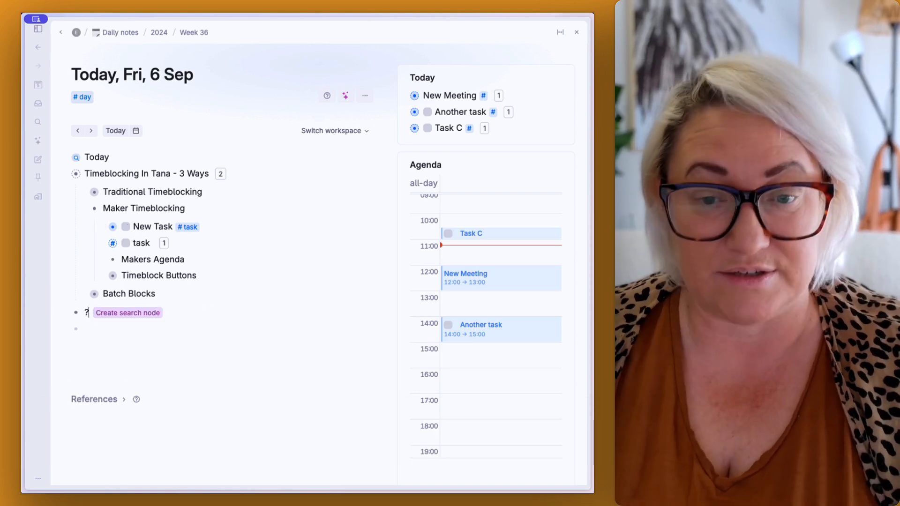
pyautogui.press('Return')
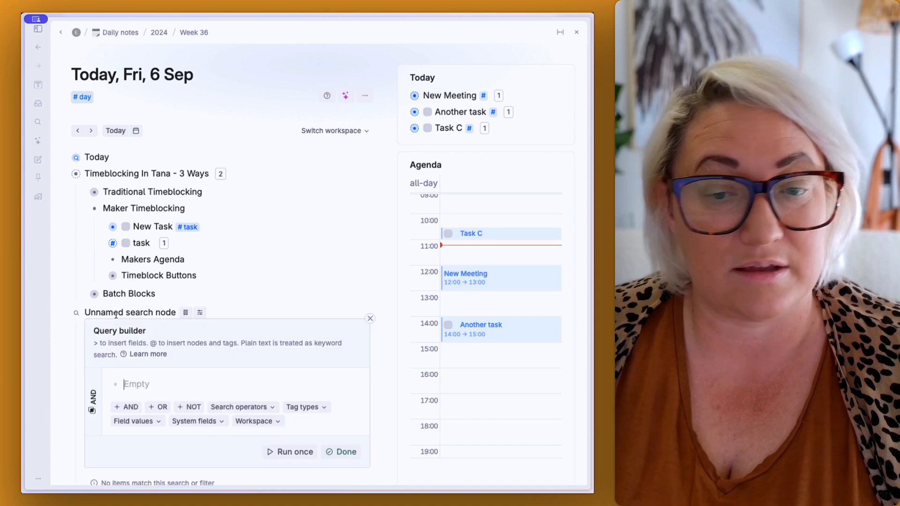
pyautogui.scroll(-1, 117, 293)
pyautogui.tripleClick(116, 261)
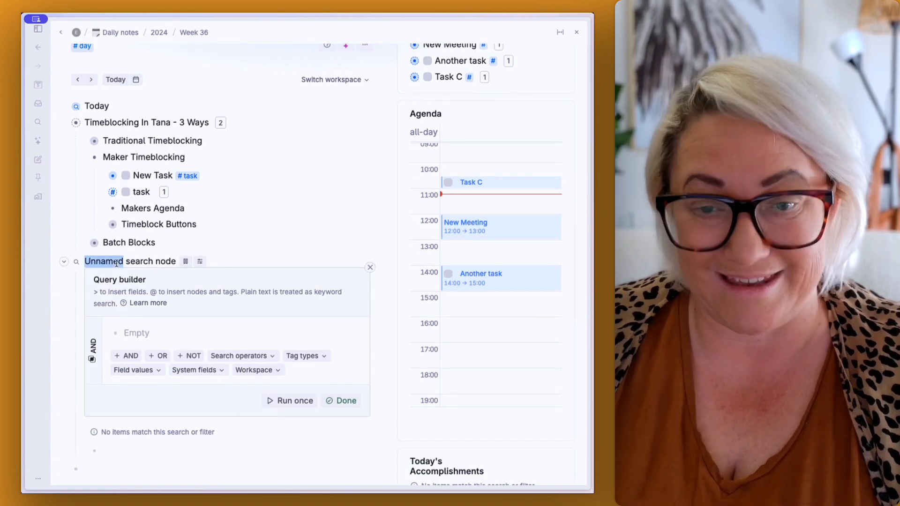
pyautogui.write('Makers Agenda')
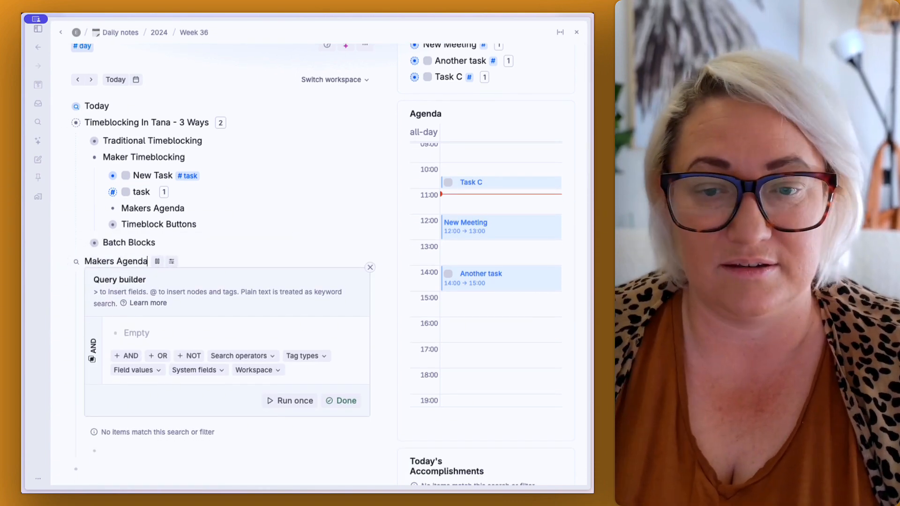
pyautogui.scroll(-1, 123, 260)
pyautogui.scroll(-1, 126, 258)
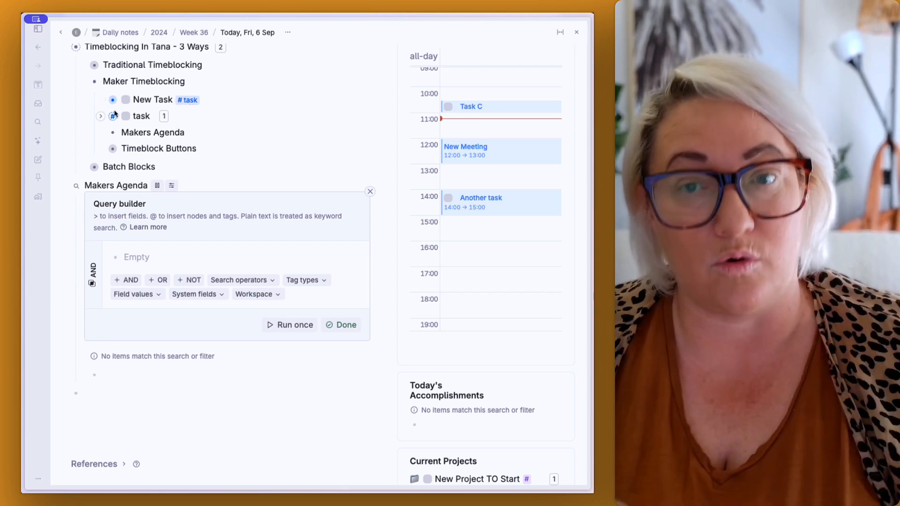
# Using New Task's fields as reference, add the Date field to the Makers Agenda query with the value PARENT
pyautogui.click(104, 100)
pyautogui.scroll(3, 189, 149)
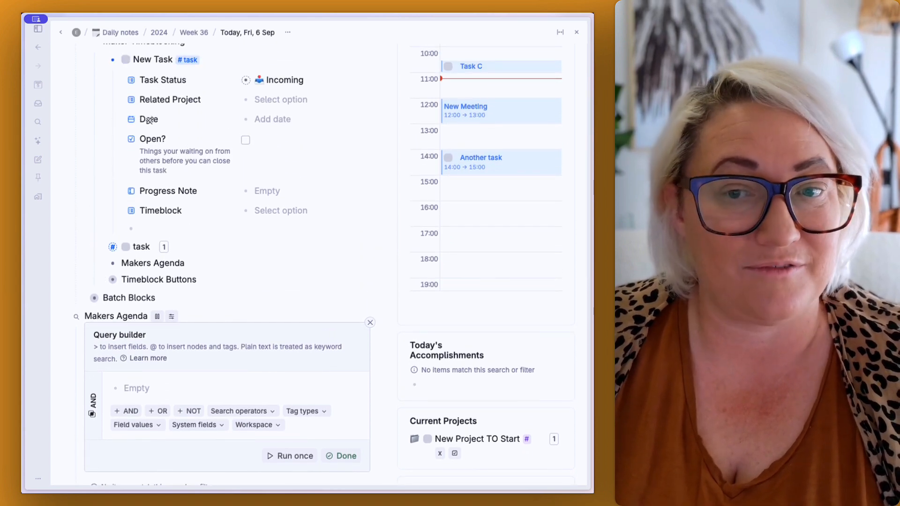
pyautogui.click(149, 120)
pyautogui.click(136, 388)
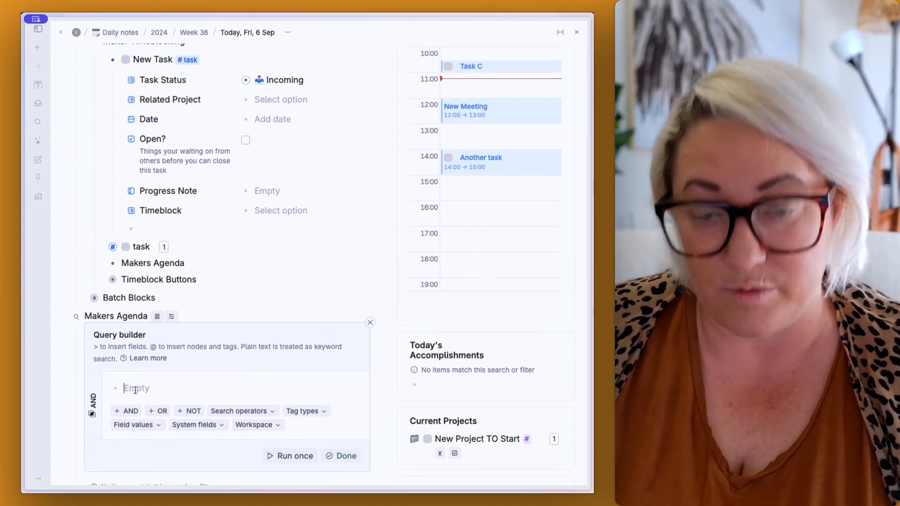
pyautogui.write('>')
pyautogui.write('Date')
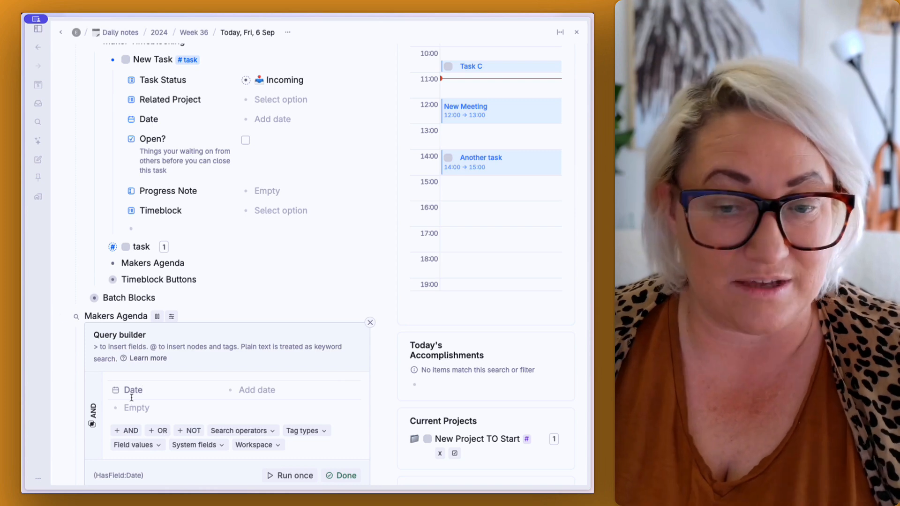
pyautogui.click(245, 393)
pyautogui.write('PARENT')
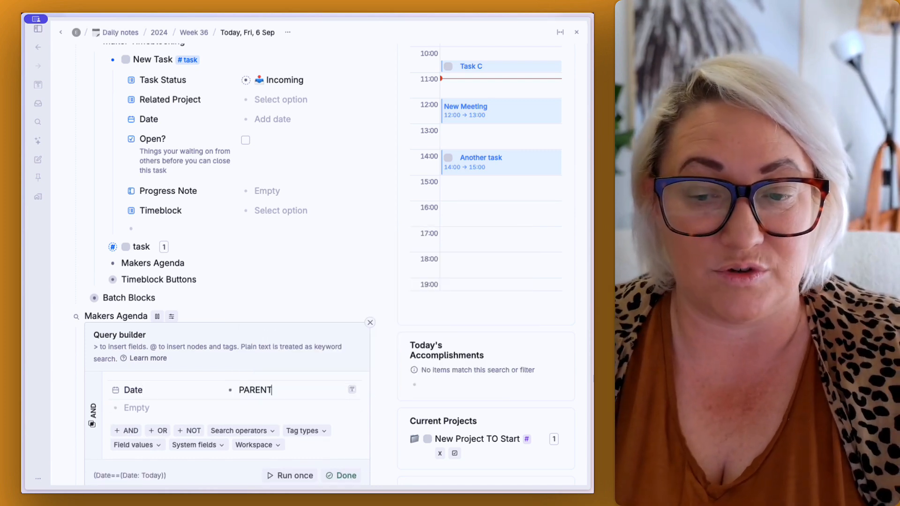
# Run the Makers Agenda query once and finish editing it
pyautogui.scroll(-2, 218, 385)
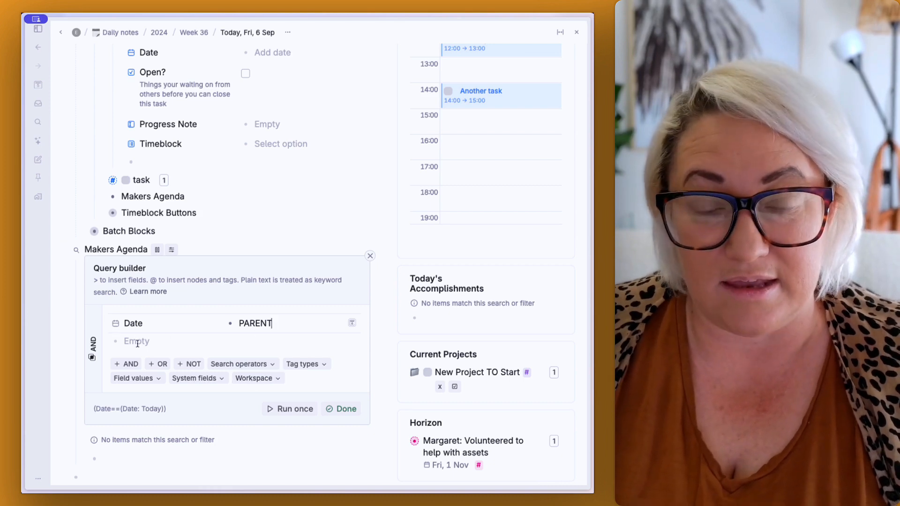
pyautogui.click(294, 409)
pyautogui.click(339, 408)
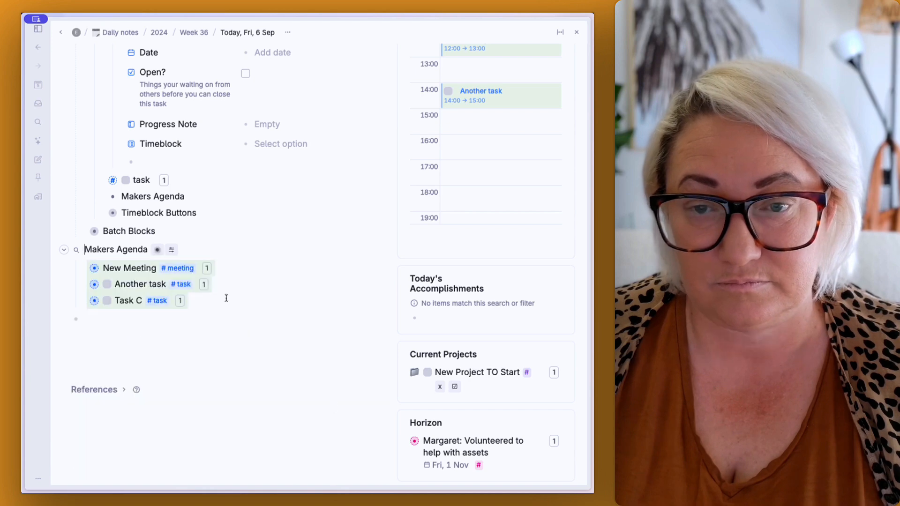
# Collapse the fields of New Task under Maker Timeblocking to return to the compact outline
pyautogui.scroll(1, 130, 216)
pyautogui.scroll(2, 105, 207)
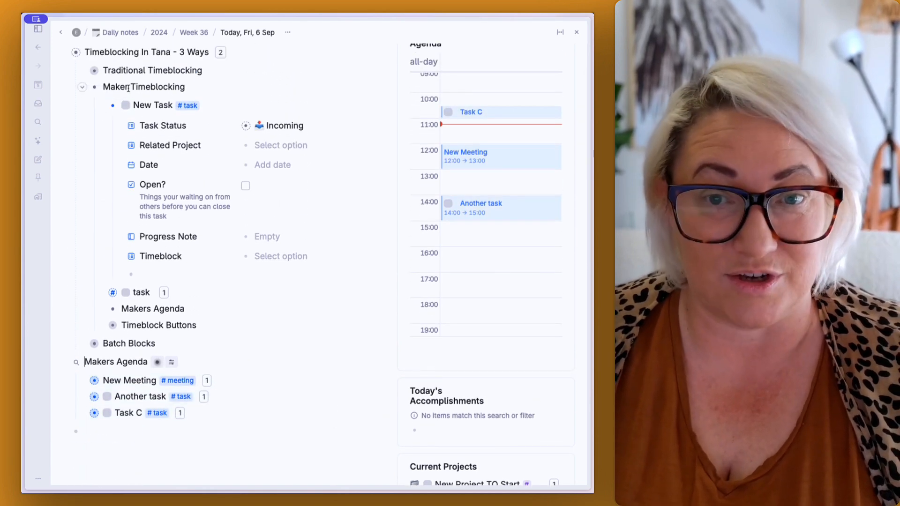
pyautogui.click(100, 105)
pyautogui.scroll(-3, 140, 225)
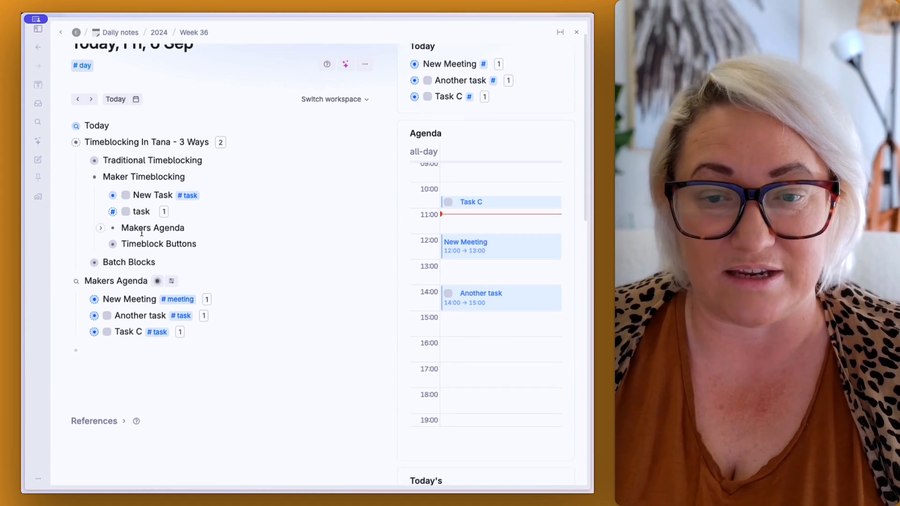
# Group the results of the Makers Agenda search by the Timeblock field
pyautogui.scroll(-1, 167, 190)
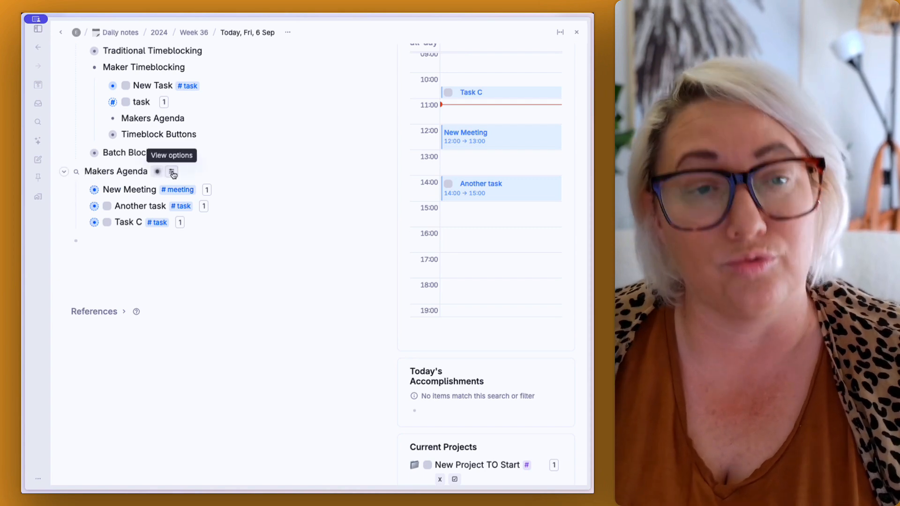
pyautogui.click(172, 173)
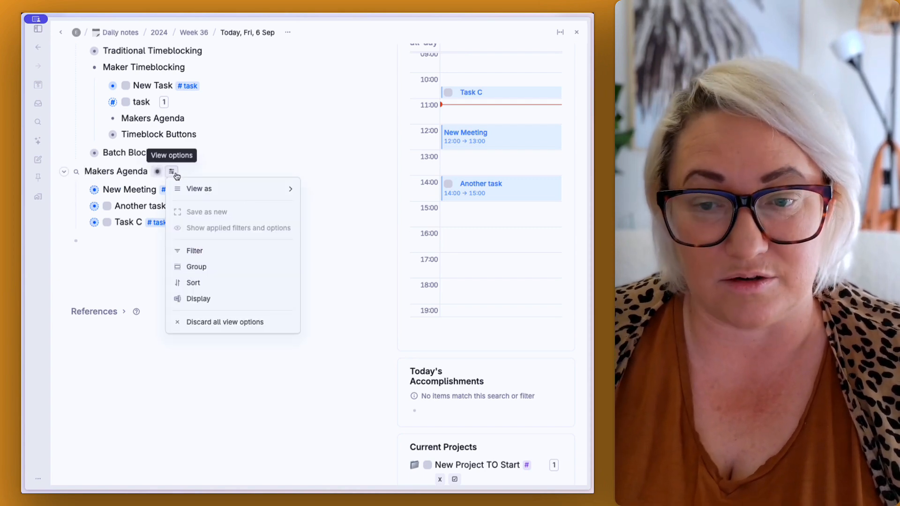
pyautogui.click(193, 268)
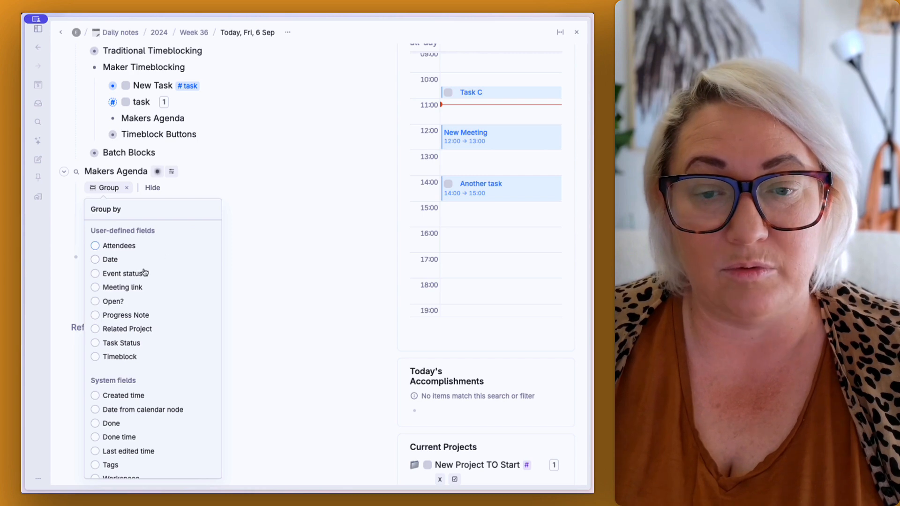
pyautogui.click(115, 358)
pyautogui.click(241, 149)
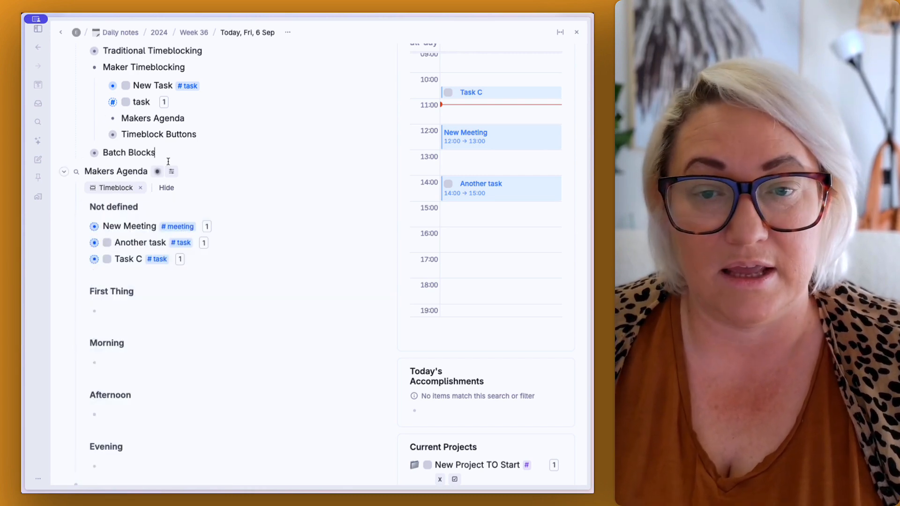
pyautogui.scroll(-3, 110, 197)
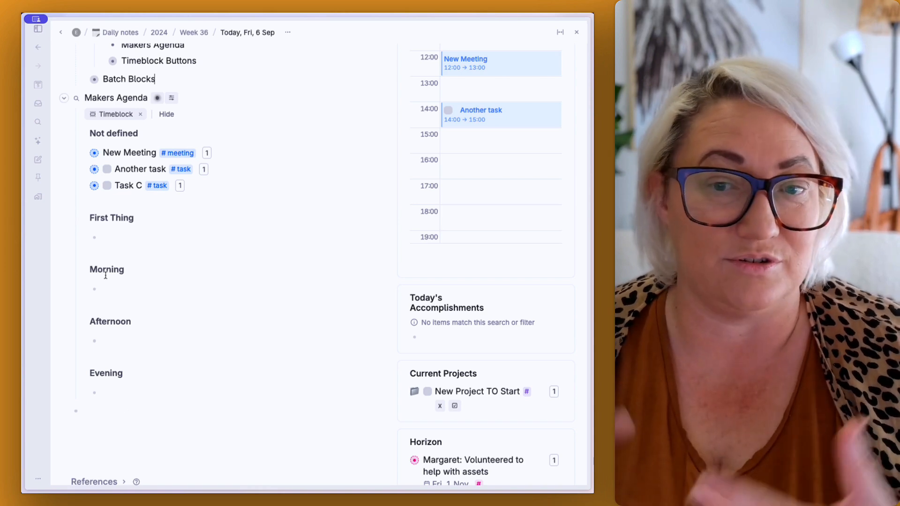
pyautogui.scroll(1, 165, 140)
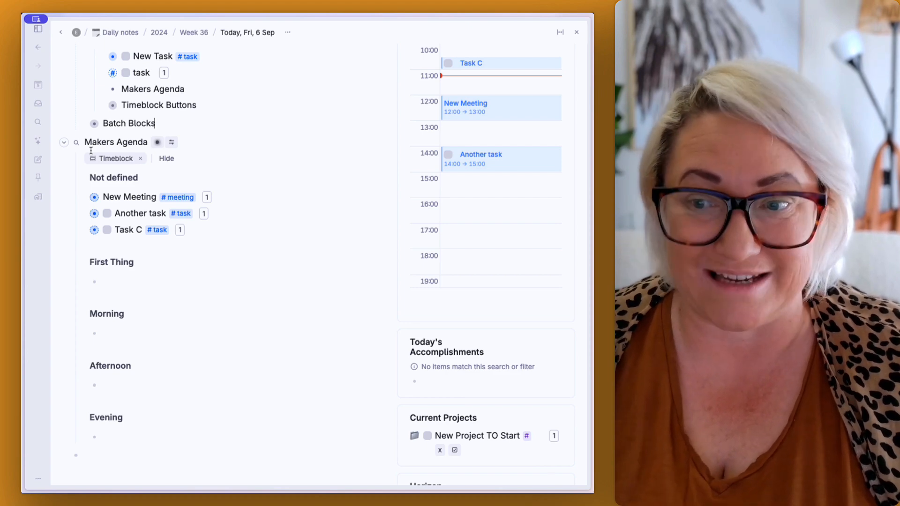
# Open the configuration of the #day tag and expand its advanced options to reach Related content
pyautogui.scroll(4, 320, 172)
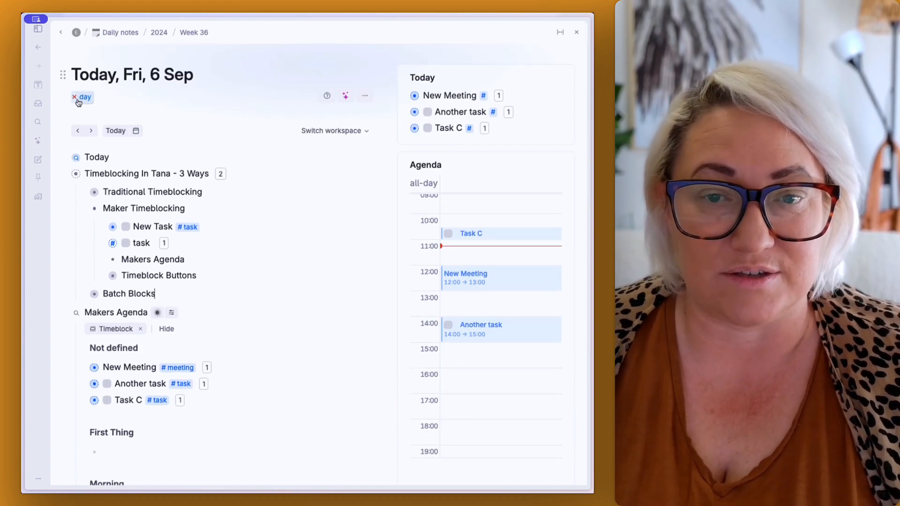
pyautogui.click(86, 98)
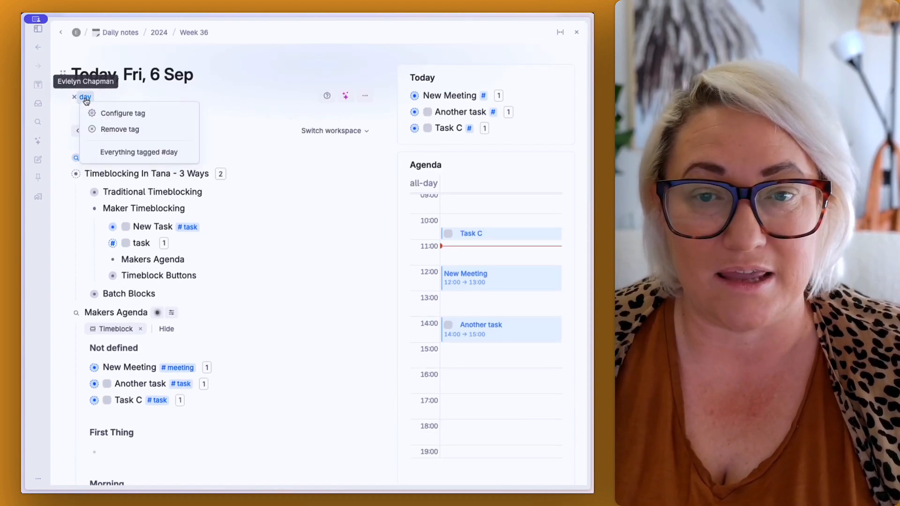
pyautogui.click(115, 114)
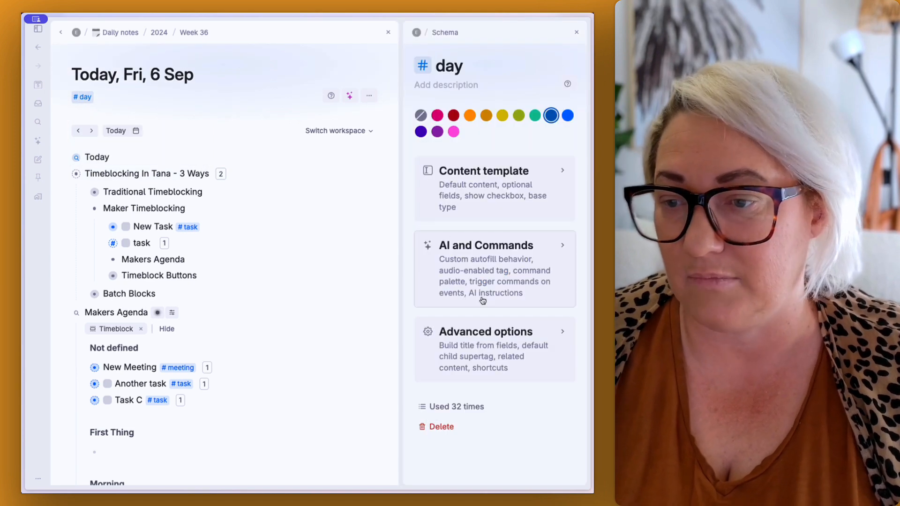
pyautogui.click(466, 342)
pyautogui.scroll(-10, 444, 292)
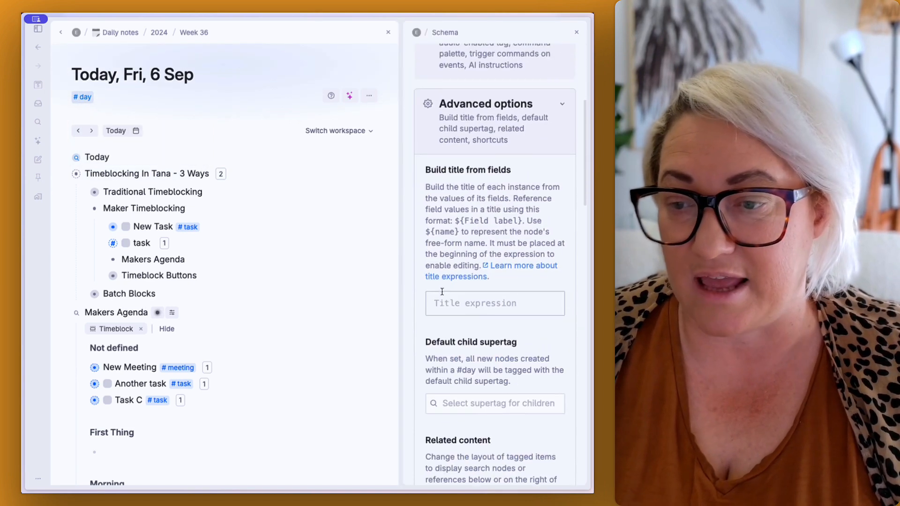
pyautogui.scroll(-5, 443, 292)
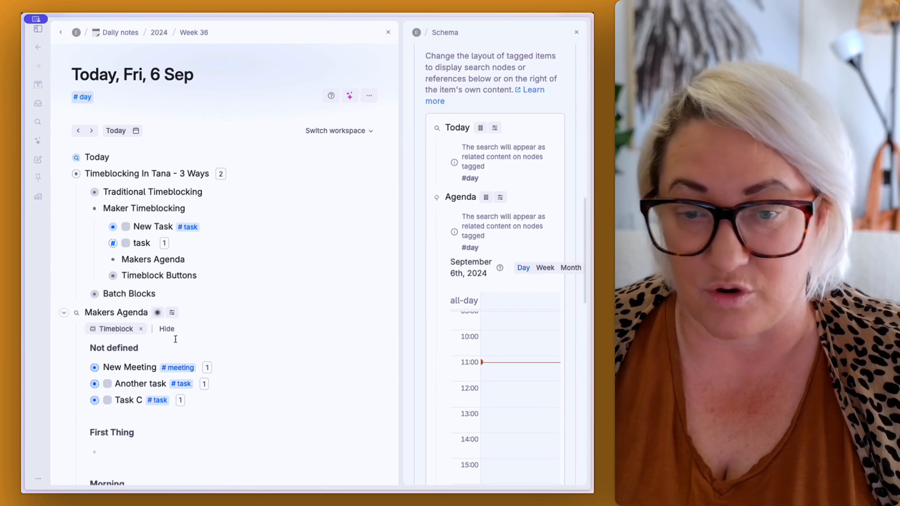
# Move the Makers Agenda search from the day page into the #day tag's Related content, above Today, and close the configuration
pyautogui.scroll(-1, 108, 308)
pyautogui.moveTo(77, 308); pyautogui.dragTo(457, 122)
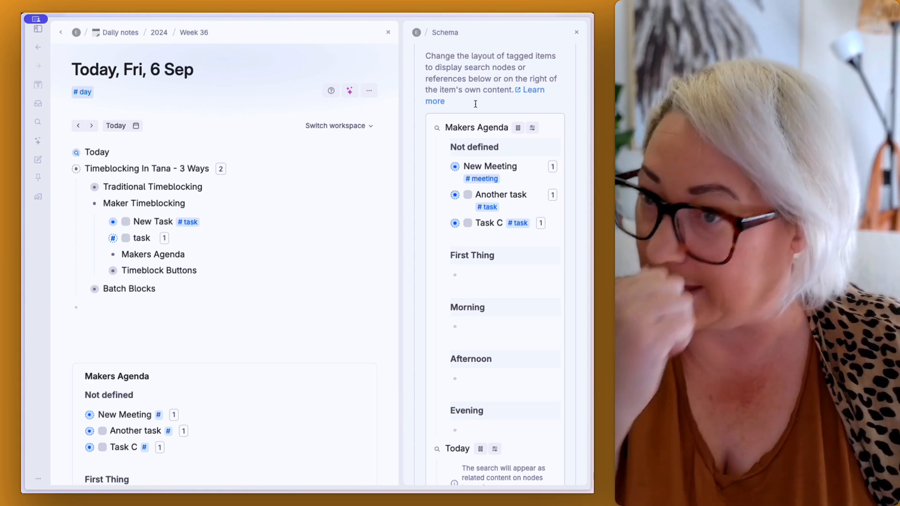
pyautogui.click(576, 32)
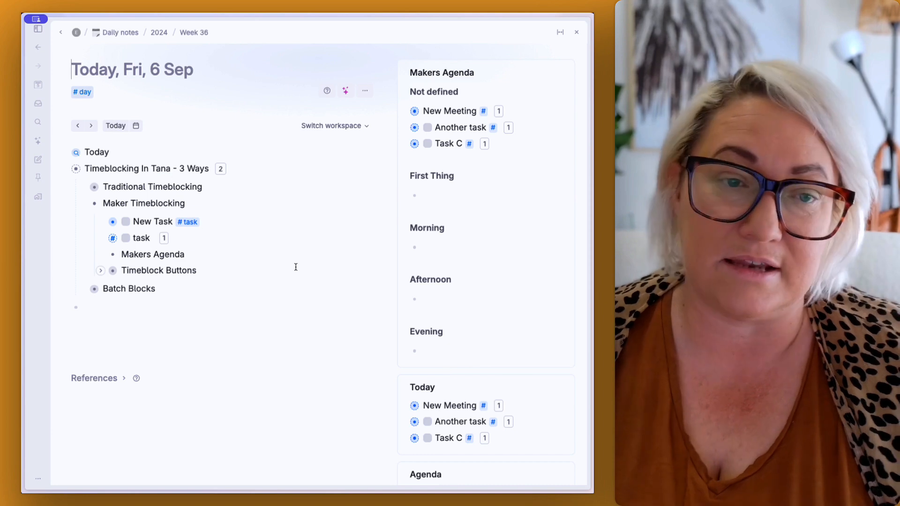
# Set the Timeblock of Task C in Makers Agenda to First Thing and collapse its fields
pyautogui.click(402, 145)
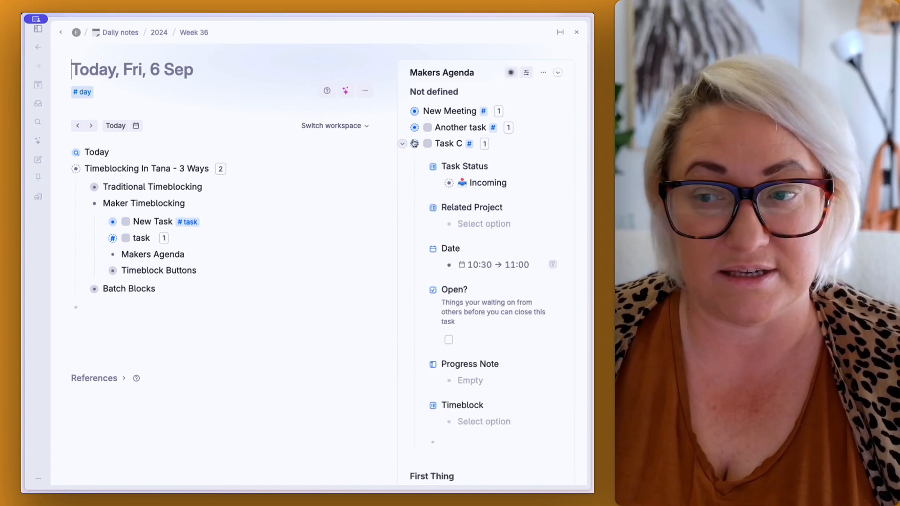
pyautogui.scroll(-3, 451, 341)
pyautogui.scroll(3, 464, 345)
pyautogui.scroll(-4, 473, 370)
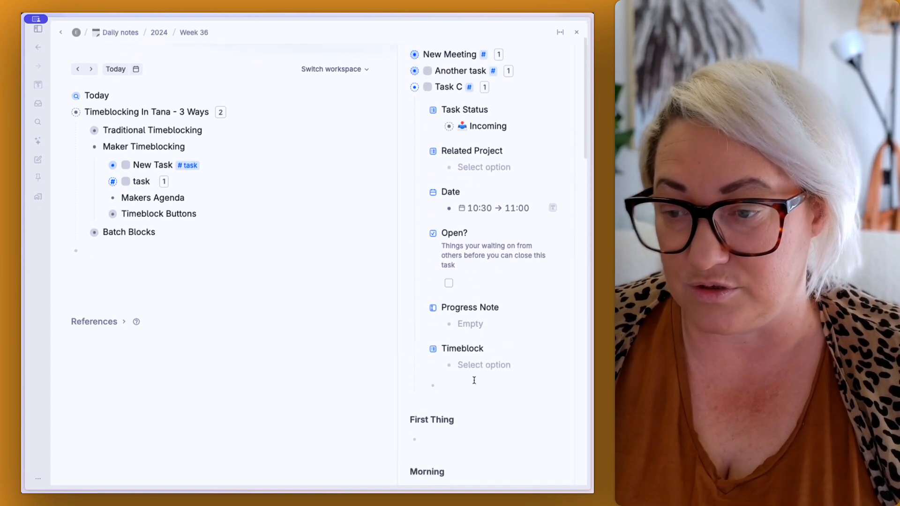
pyautogui.click(478, 338)
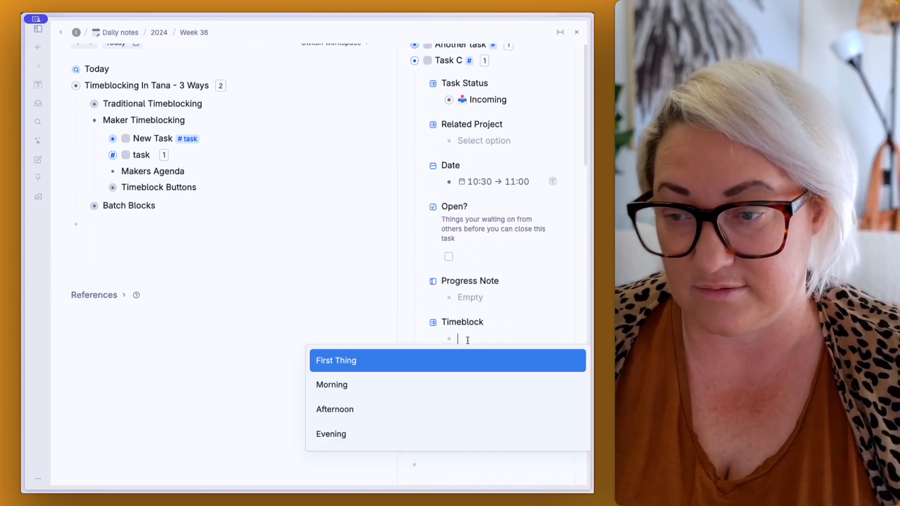
pyautogui.click(441, 361)
pyautogui.scroll(3, 450, 291)
pyautogui.click(404, 150)
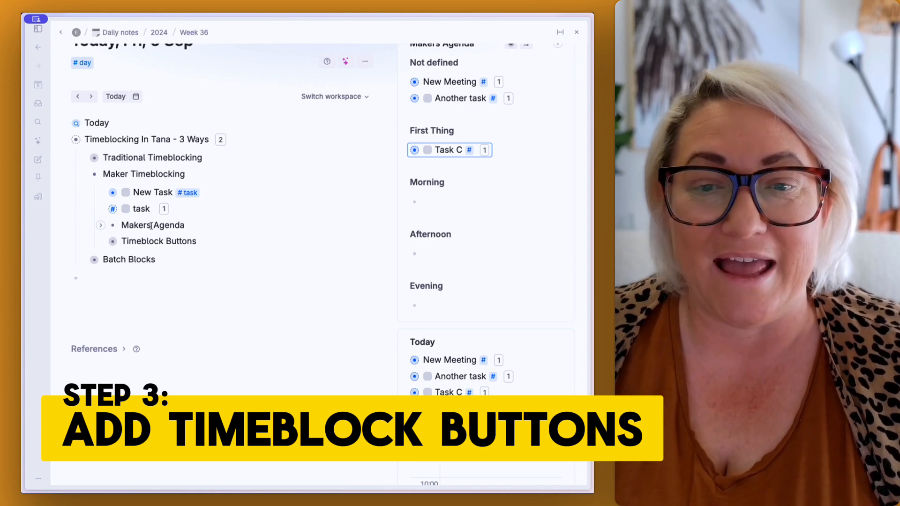
# Open the AI and Commands settings of the #task tag and convert the ✨ entry in its command palette to a command node
pyautogui.click(191, 193)
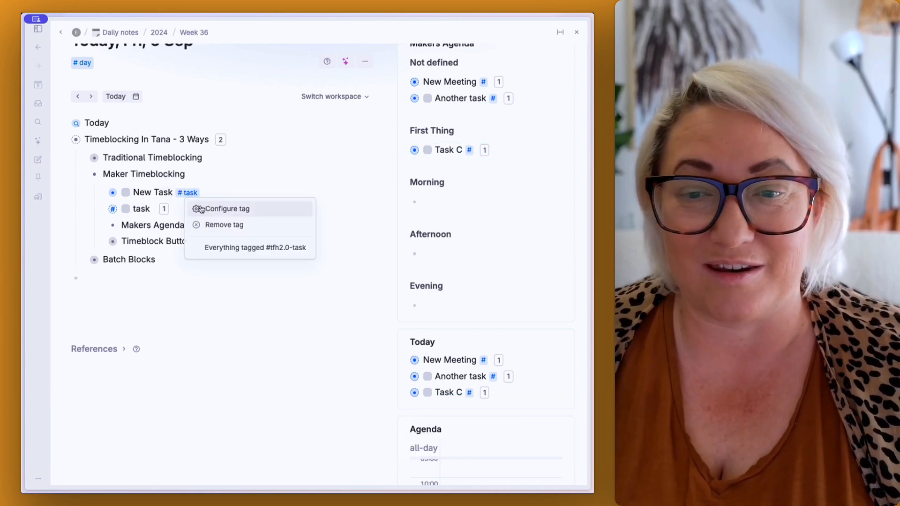
pyautogui.click(224, 211)
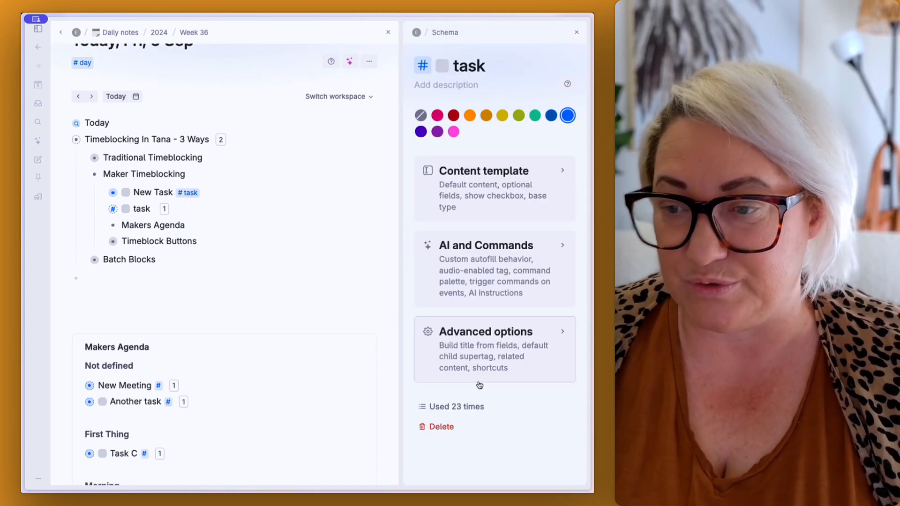
pyautogui.click(479, 275)
pyautogui.scroll(-6, 468, 278)
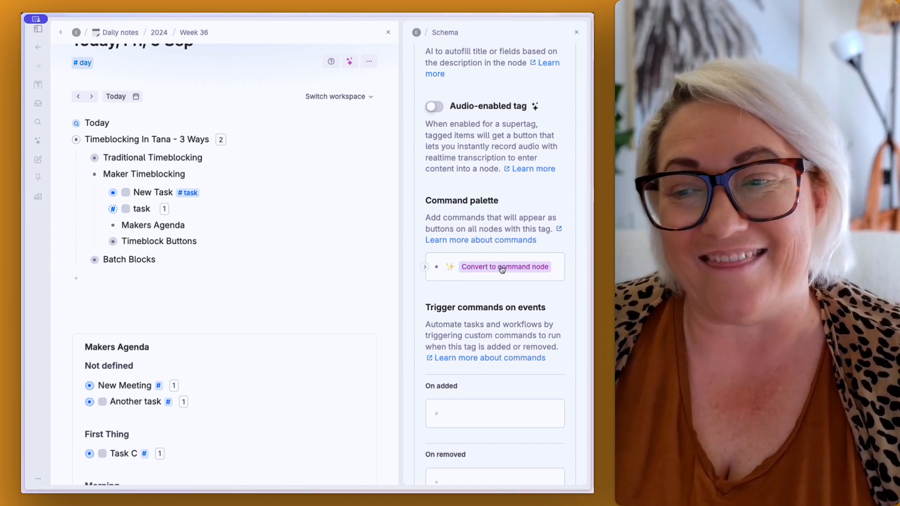
pyautogui.click(491, 271)
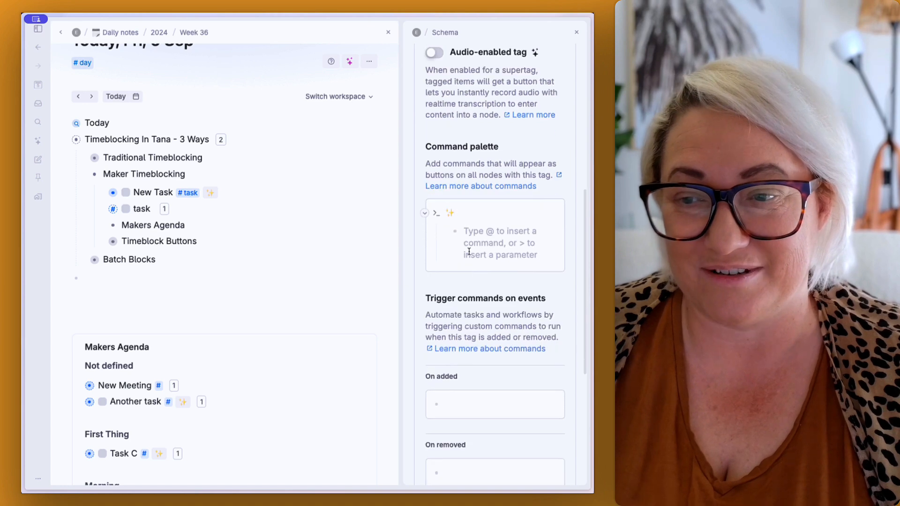
# Add a Node filter parameter to the ✨ command with the Timeblock field as Not set
pyautogui.click(478, 236)
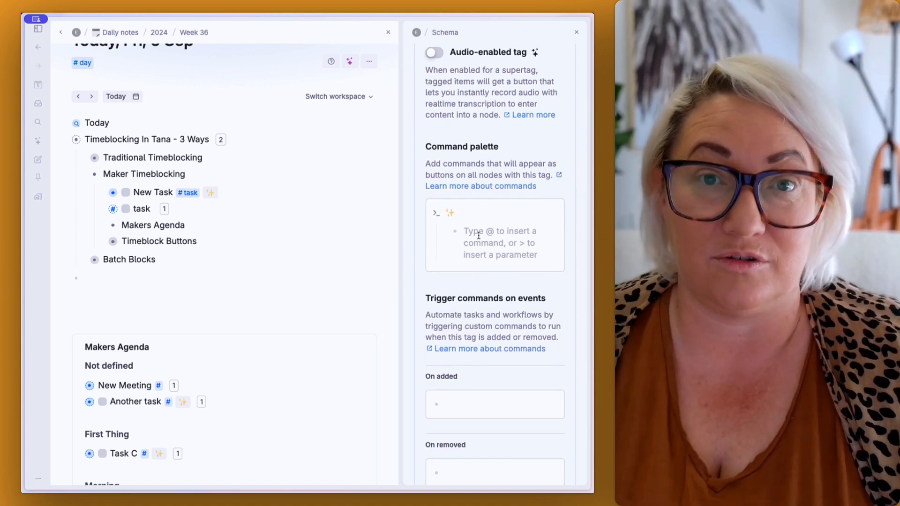
pyautogui.write('>node')
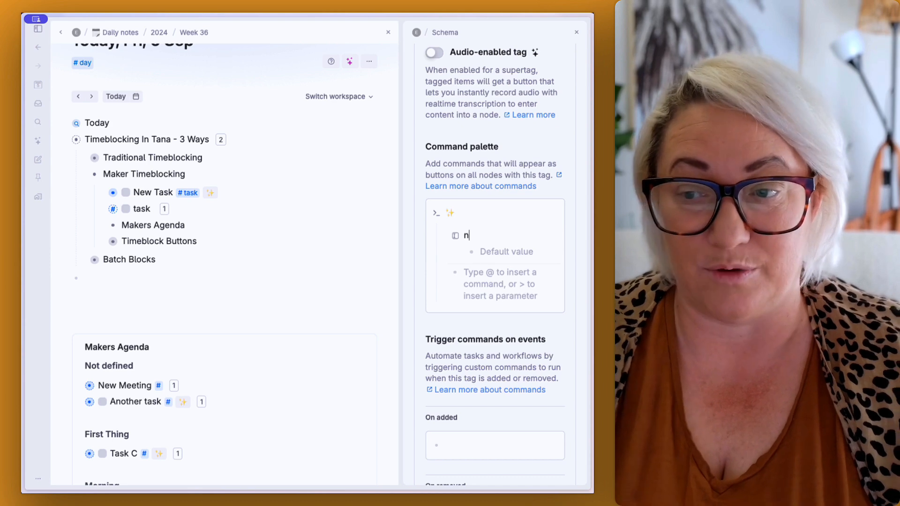
pyautogui.press('Return')
pyautogui.click(489, 285)
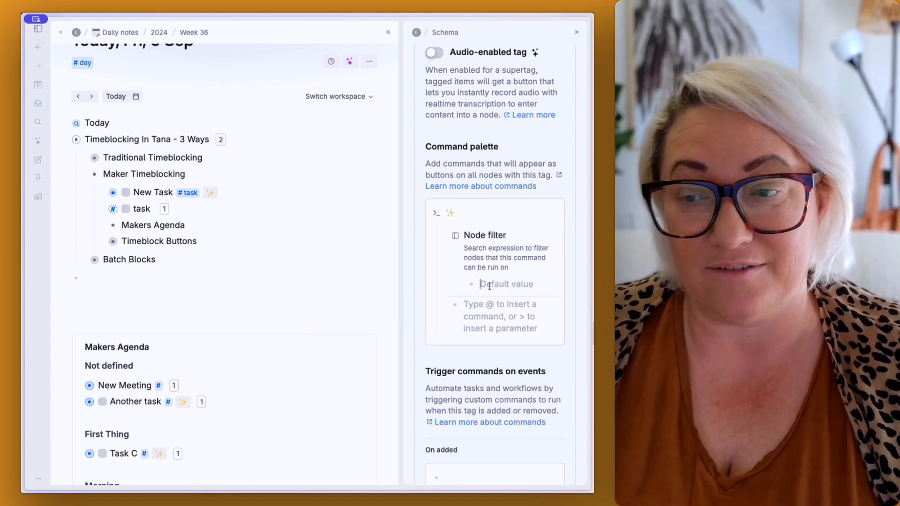
pyautogui.write('>time')
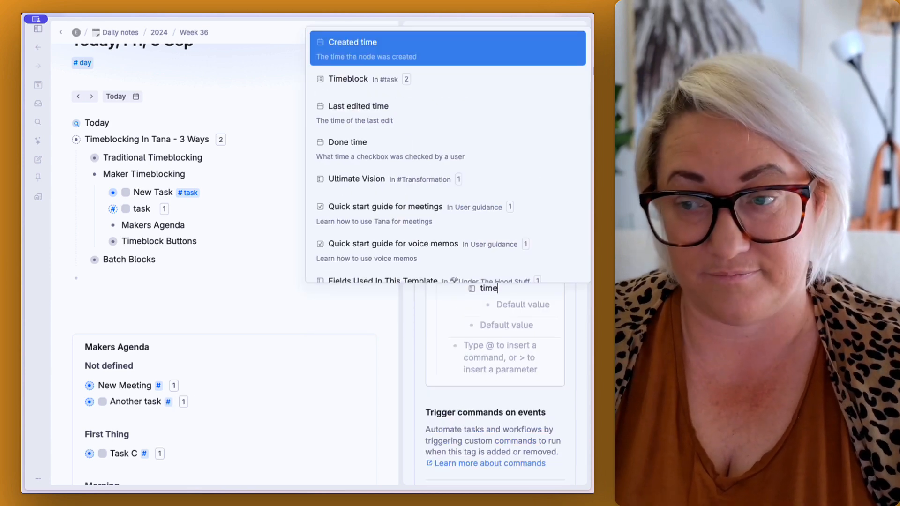
pyautogui.press('Down')
pyautogui.press('Return')
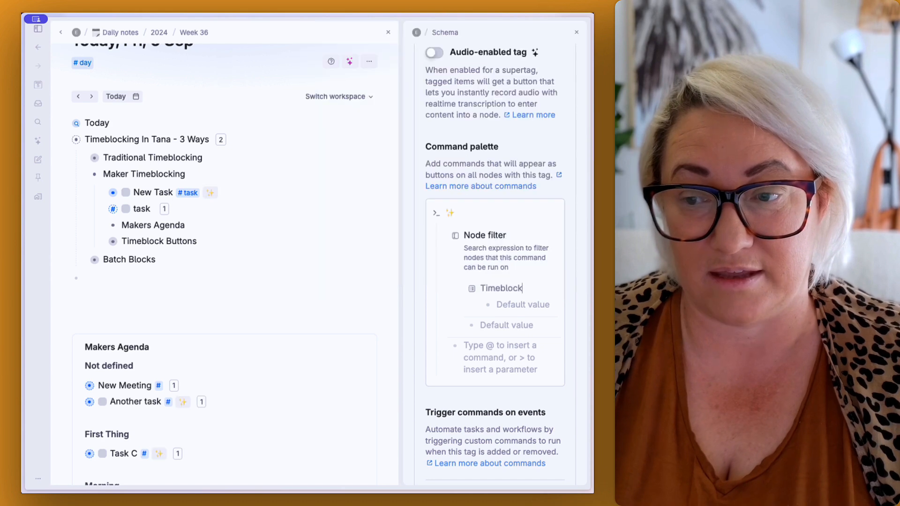
pyautogui.click(498, 306)
pyautogui.write('@')
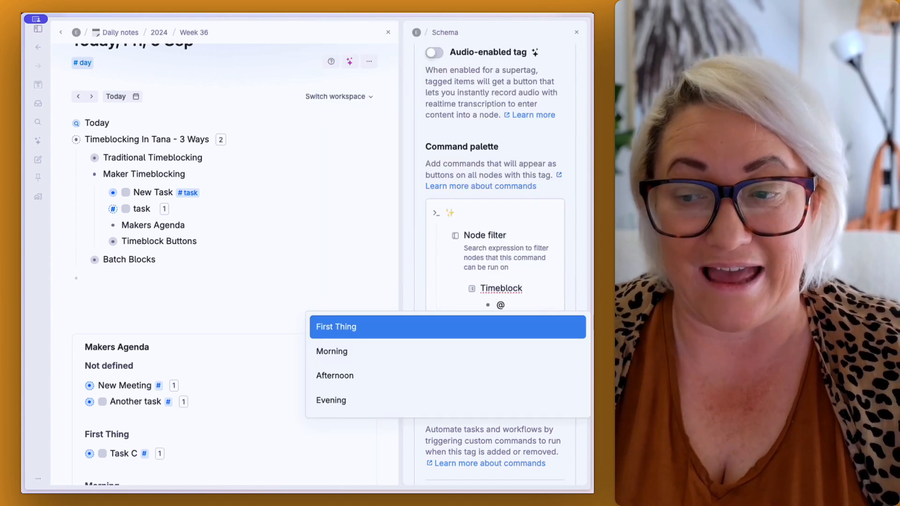
pyautogui.write('not set')
pyautogui.press('Return')
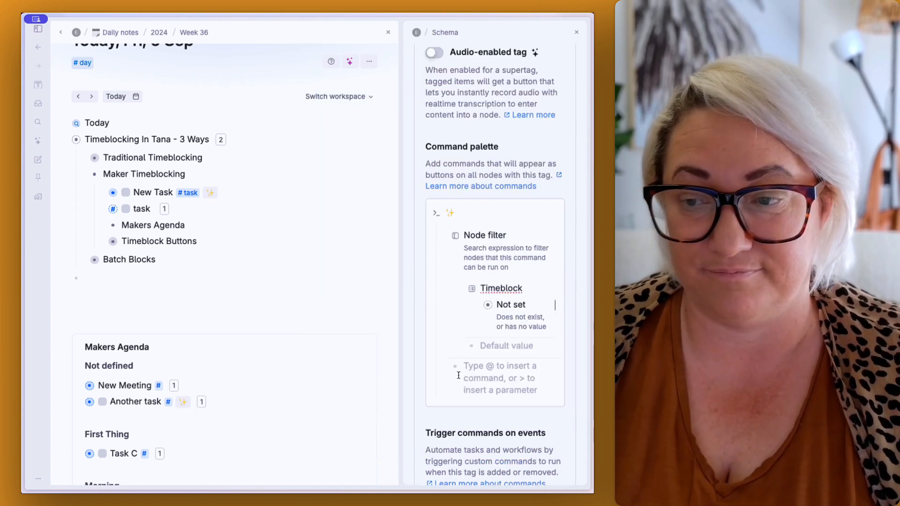
# Insert the Set field values system command below the Node filter in the ✨ command
pyautogui.scroll(-2, 482, 296)
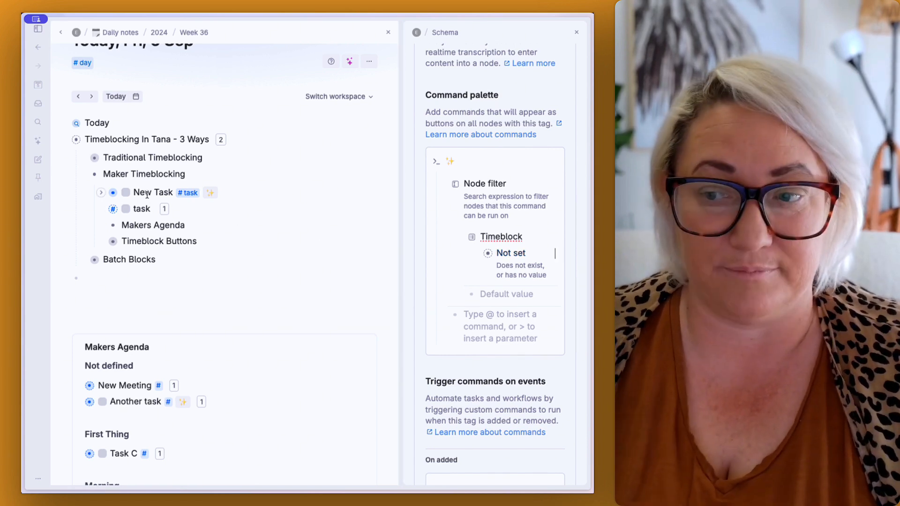
pyautogui.scroll(-2, 498, 233)
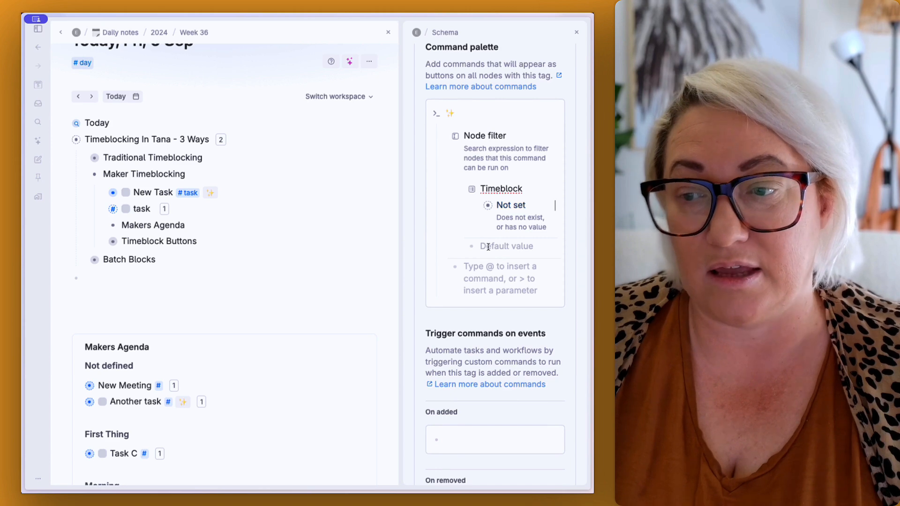
pyautogui.click(480, 274)
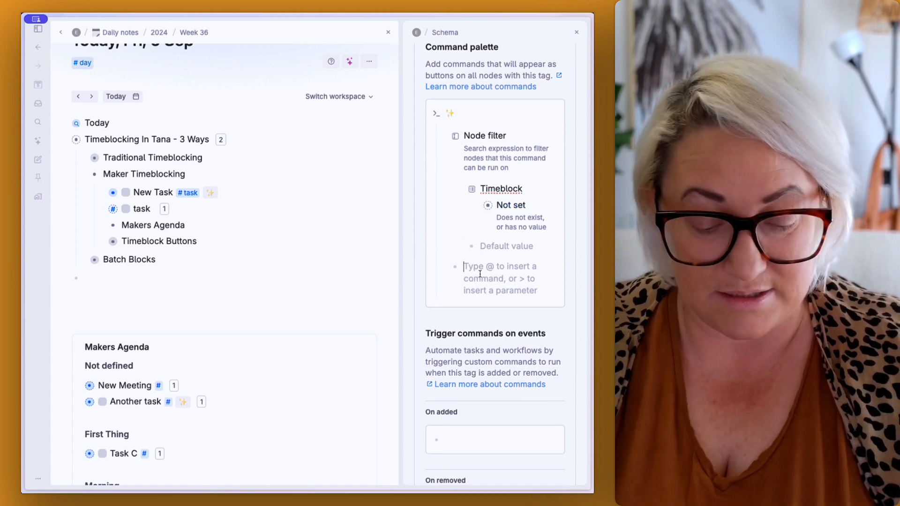
pyautogui.write('@set fi')
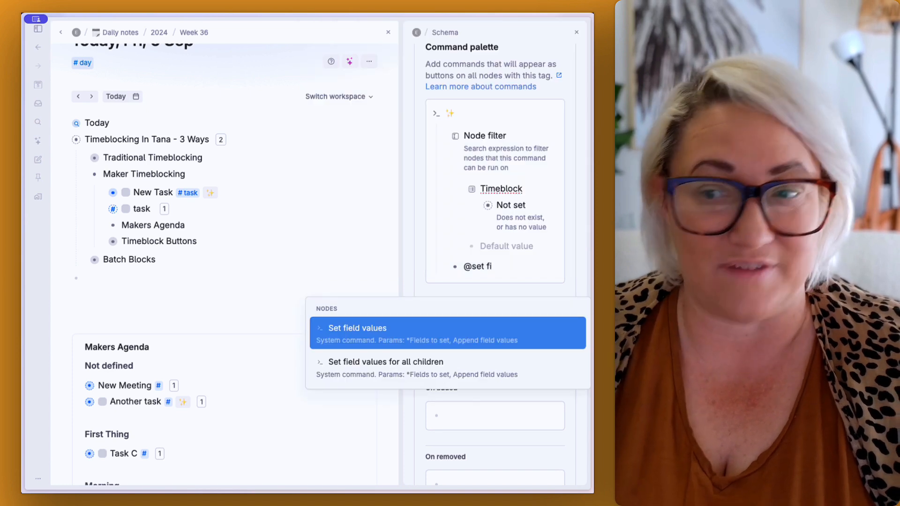
pyautogui.press('Return')
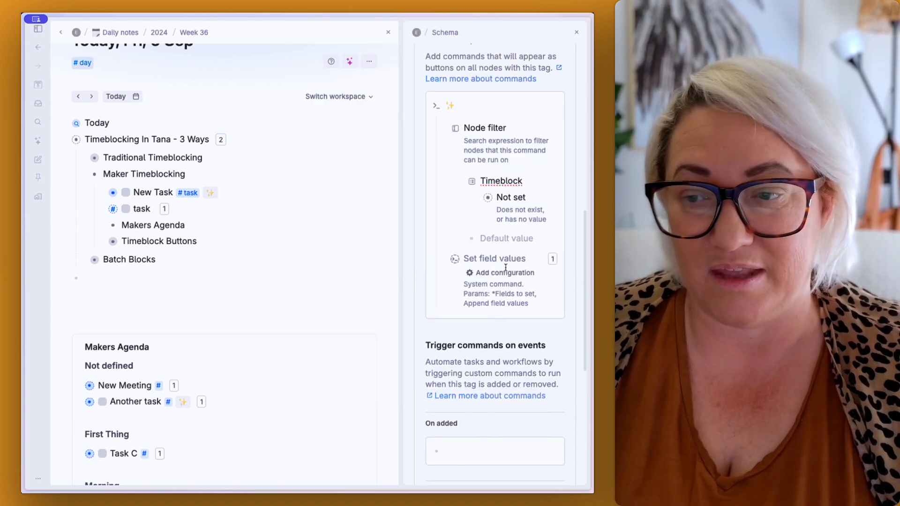
# Configure the ✨ command's Set field values to set Timeblock to First Thing and collapse the command
pyautogui.scroll(-2, 486, 257)
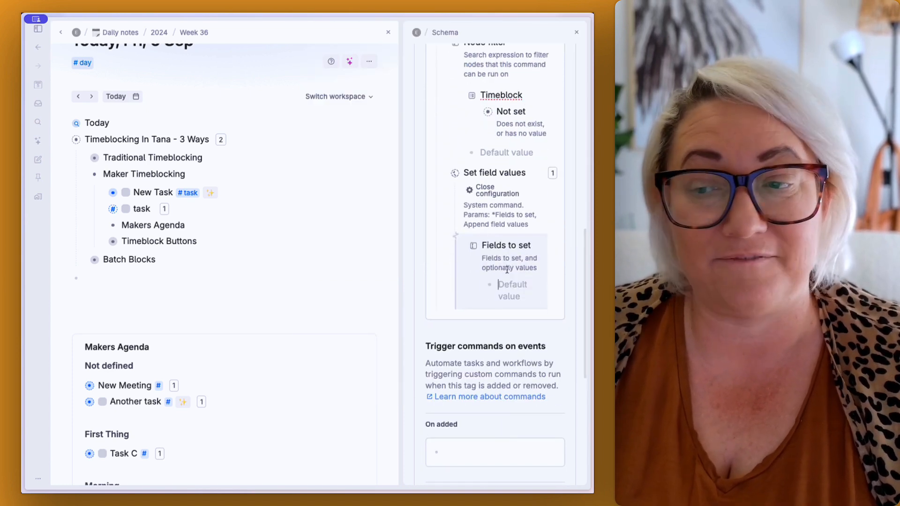
pyautogui.write('>time')
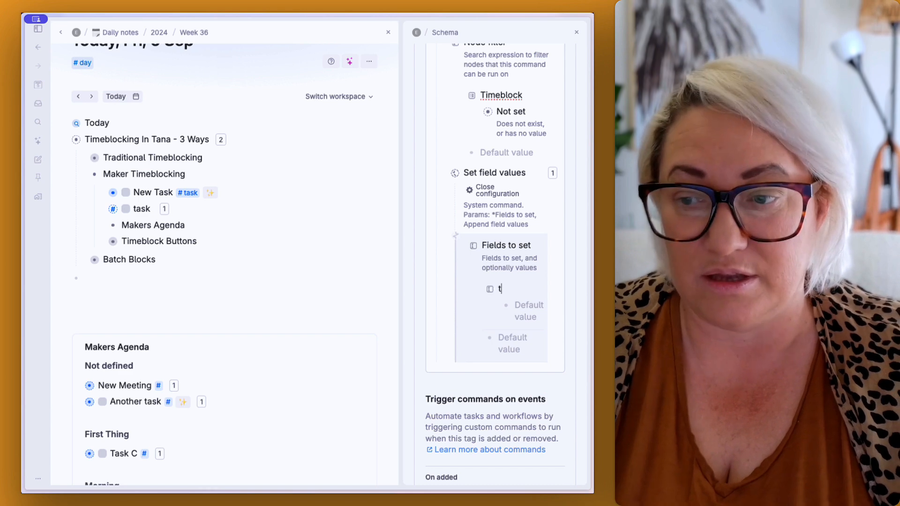
pyautogui.press('Down')
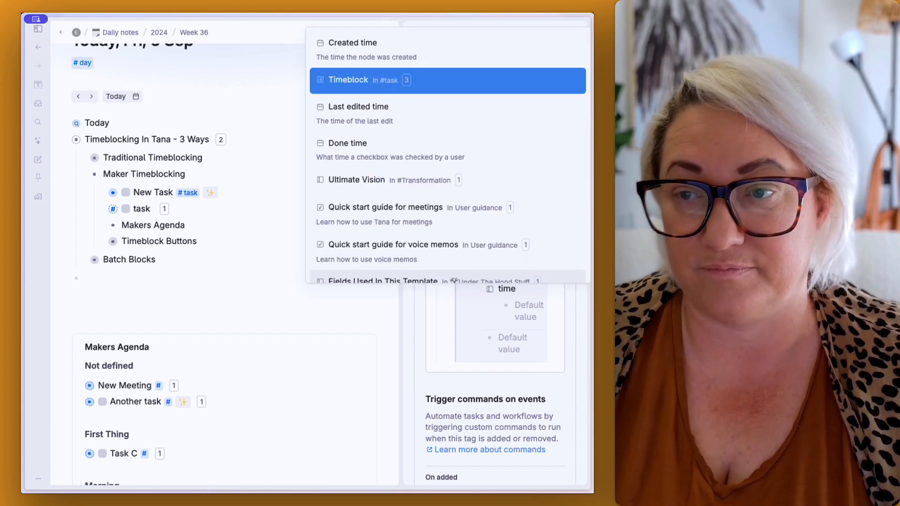
pyautogui.press('Return')
pyautogui.click(527, 309)
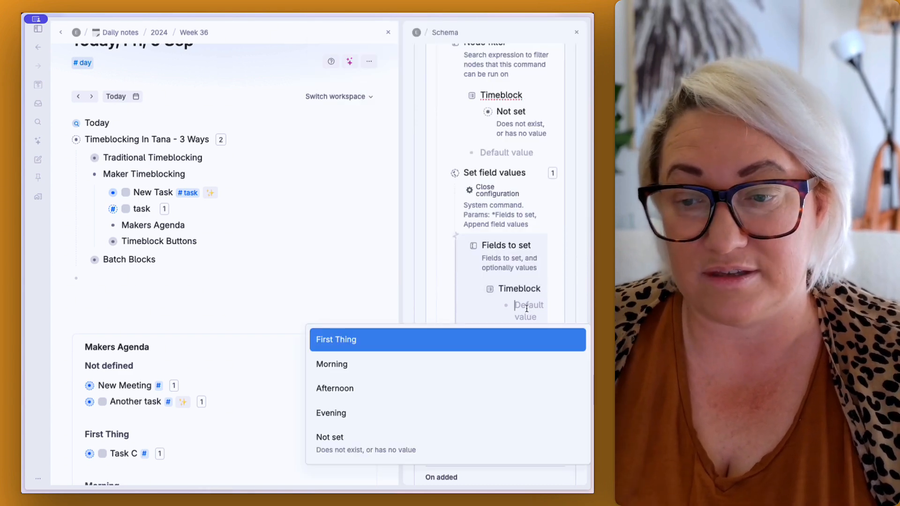
pyautogui.click(457, 341)
pyautogui.scroll(2, 502, 221)
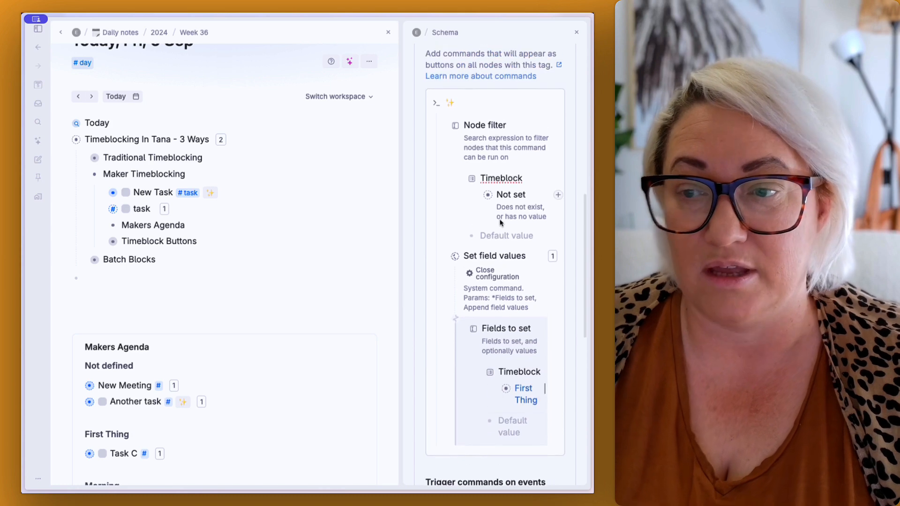
pyautogui.click(424, 104)
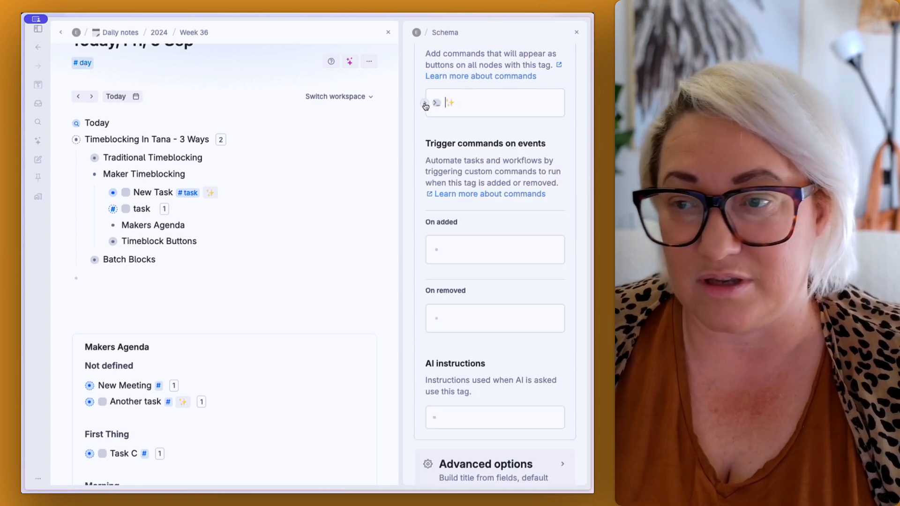
# Test the ✨ command on New Task, clear its Timeblock value again and collapse the task
pyautogui.click(100, 194)
pyautogui.scroll(-1, 160, 183)
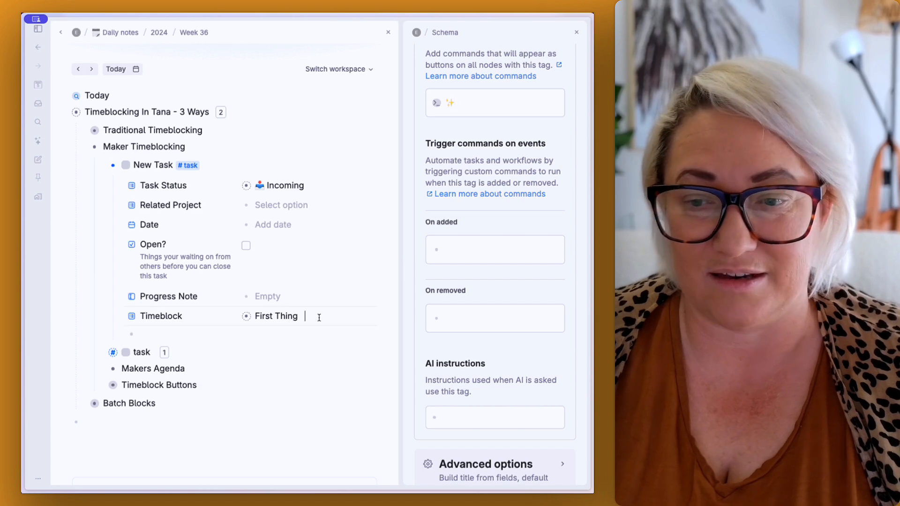
pyautogui.click(276, 317)
pyautogui.click(240, 149)
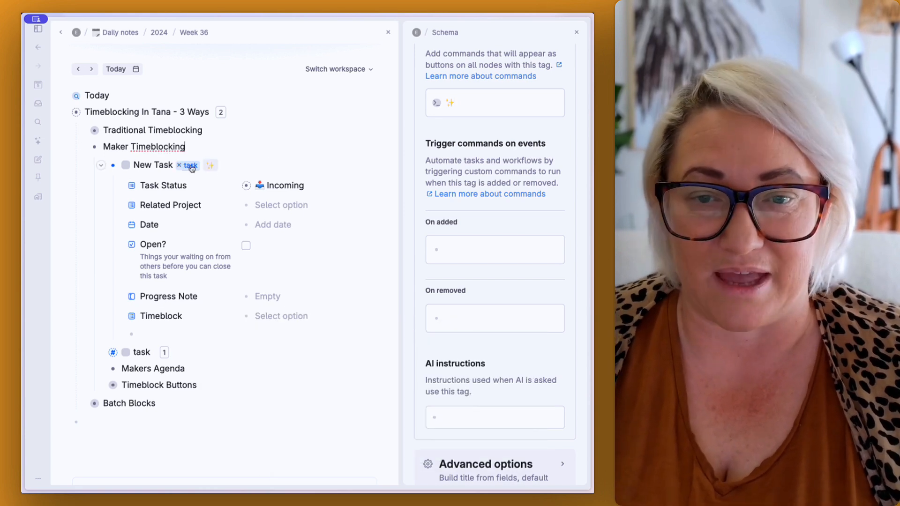
pyautogui.click(101, 165)
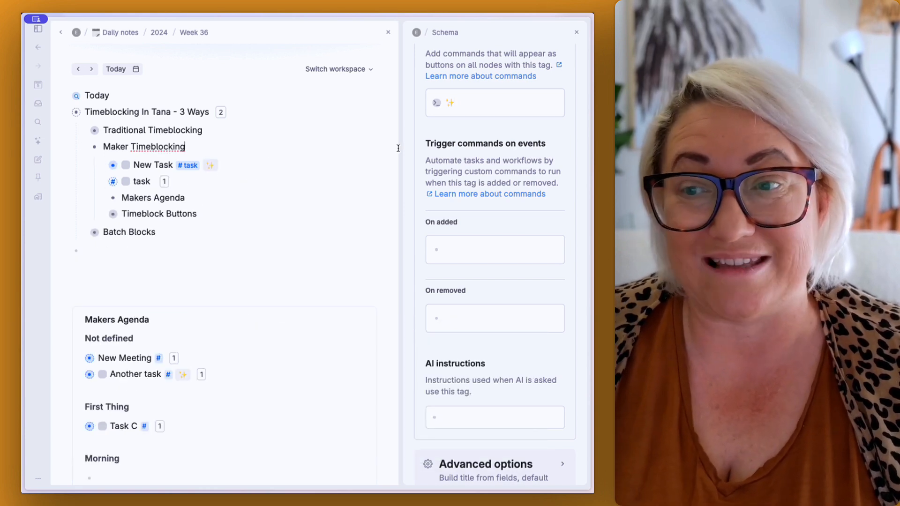
# Duplicate the ✨ command in the #task command palette and rename the copy ☕
pyautogui.click(489, 106)
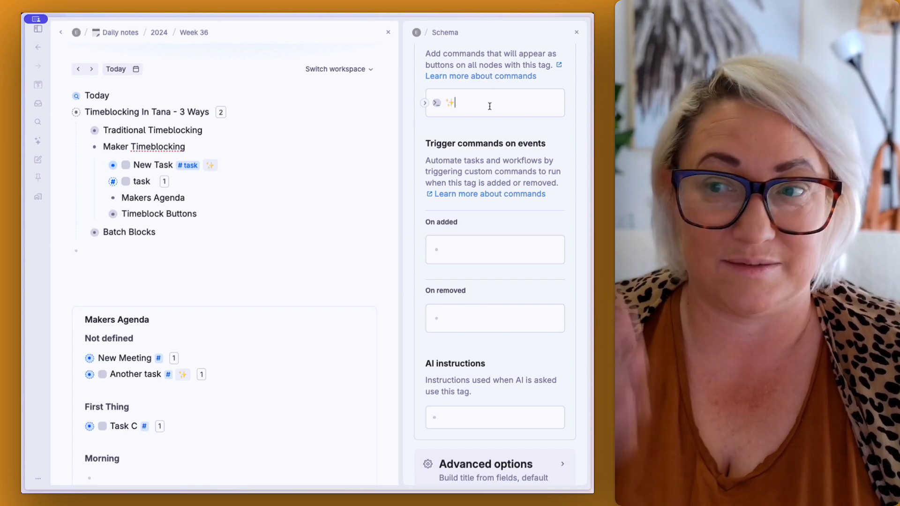
pyautogui.press('super+k')
pyautogui.write('du')
pyautogui.press('Return')
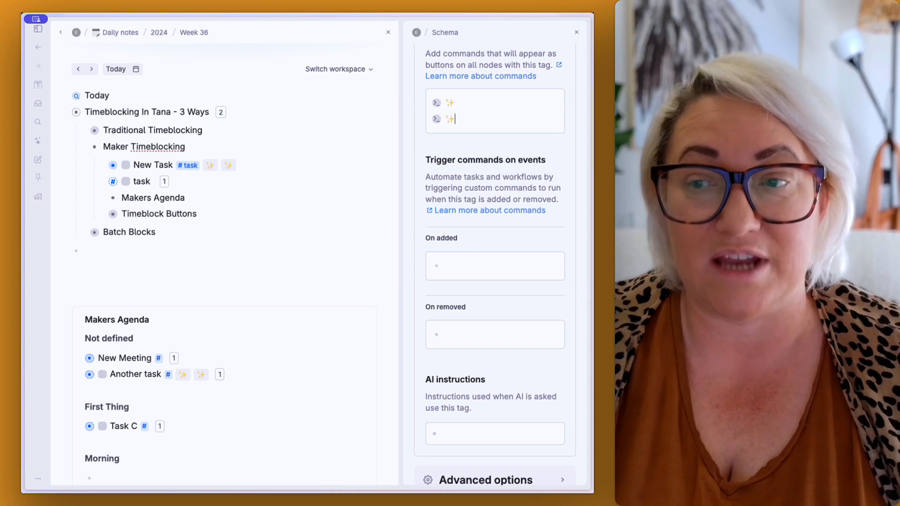
pyautogui.press('BackSpace')
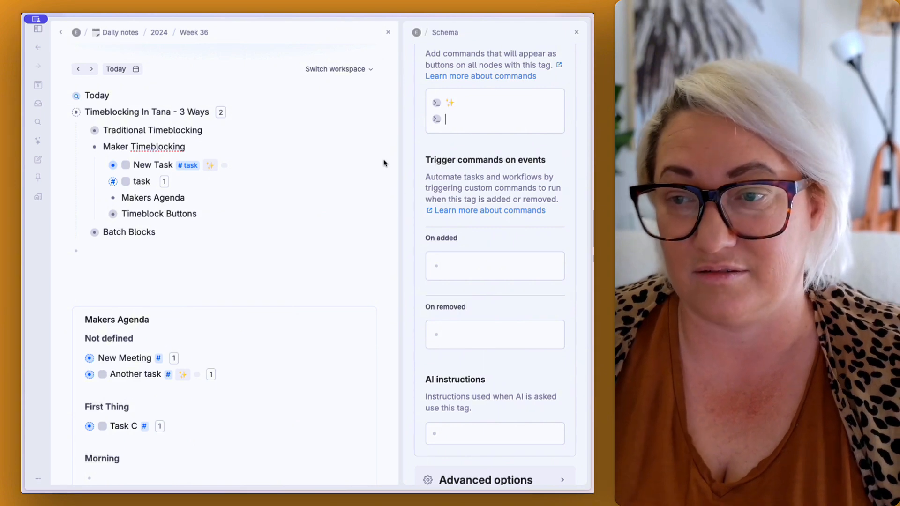
pyautogui.write('☕')
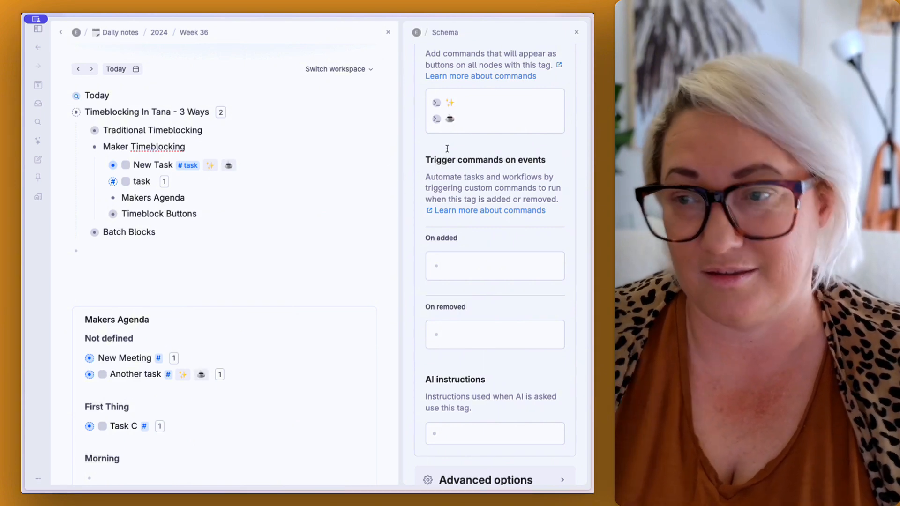
# Change the Timeblock value set by the ☕ command to Morning and collapse the command
pyautogui.press('super+Down')
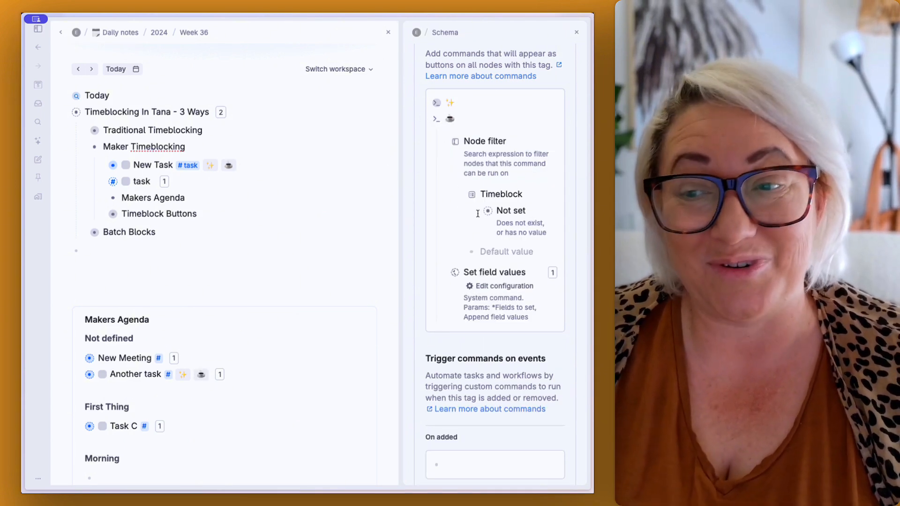
pyautogui.scroll(-2, 487, 199)
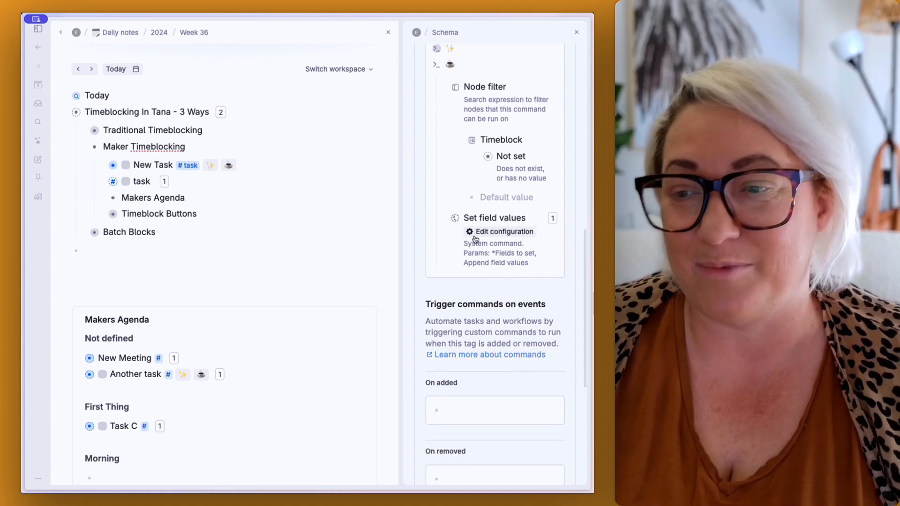
pyautogui.click(498, 231)
pyautogui.scroll(-2, 497, 235)
pyautogui.click(526, 297)
pyautogui.click(502, 356)
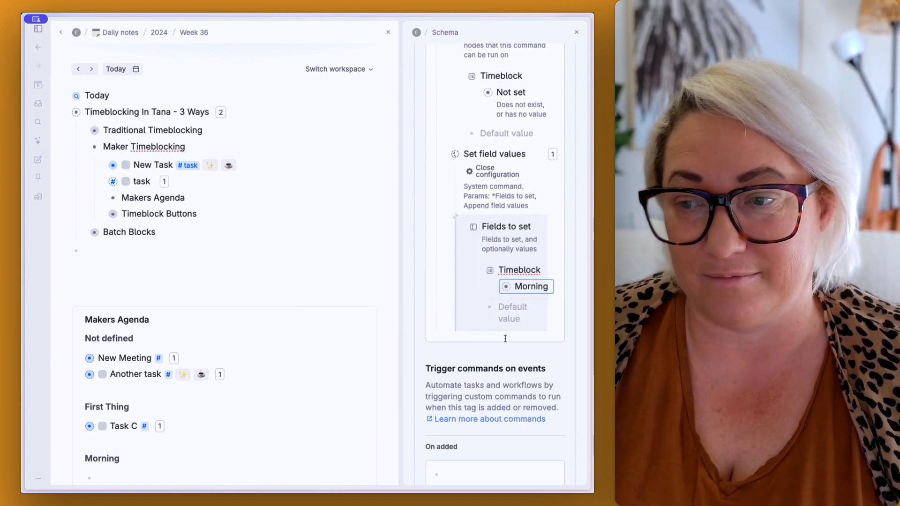
pyautogui.scroll(3, 486, 210)
pyautogui.scroll(1, 486, 210)
pyautogui.click(424, 167)
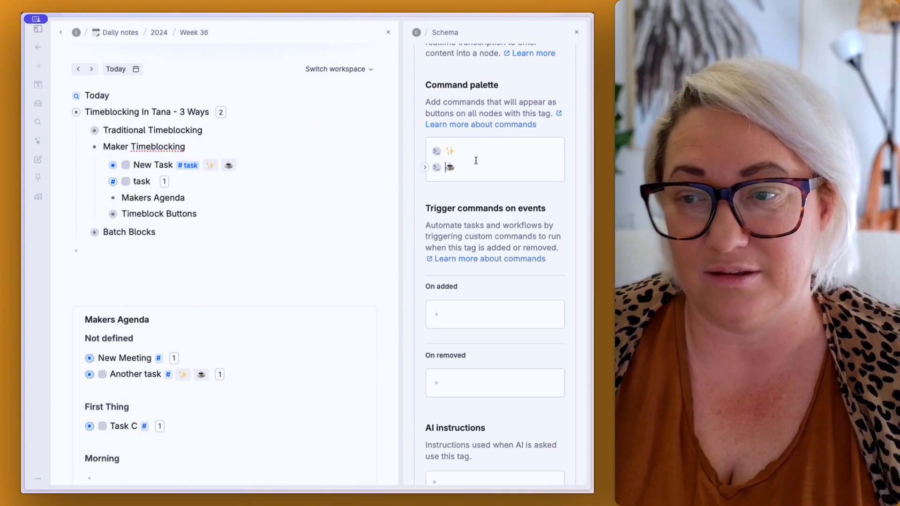
# Duplicate the ☕ command in the #task command palette and rename the copy 💤
pyautogui.rightClick(479, 168)
pyautogui.click(479, 201)
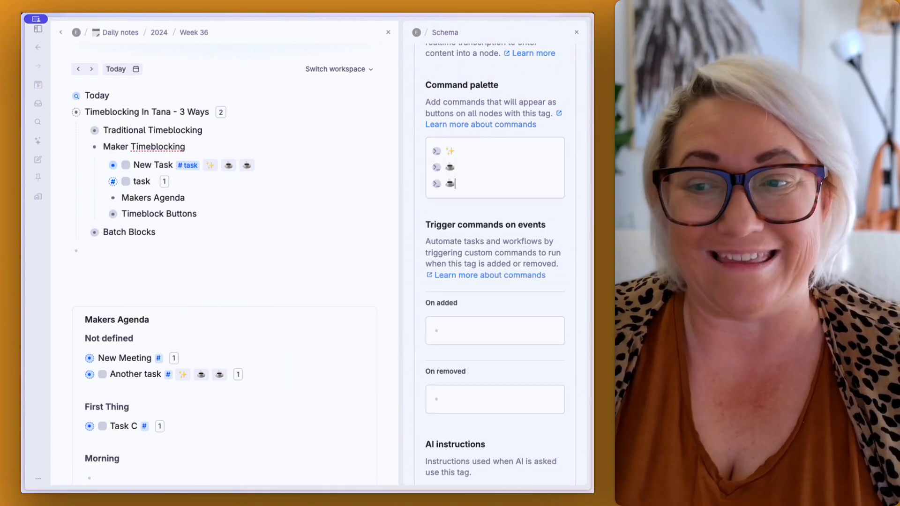
pyautogui.press('BackSpace')
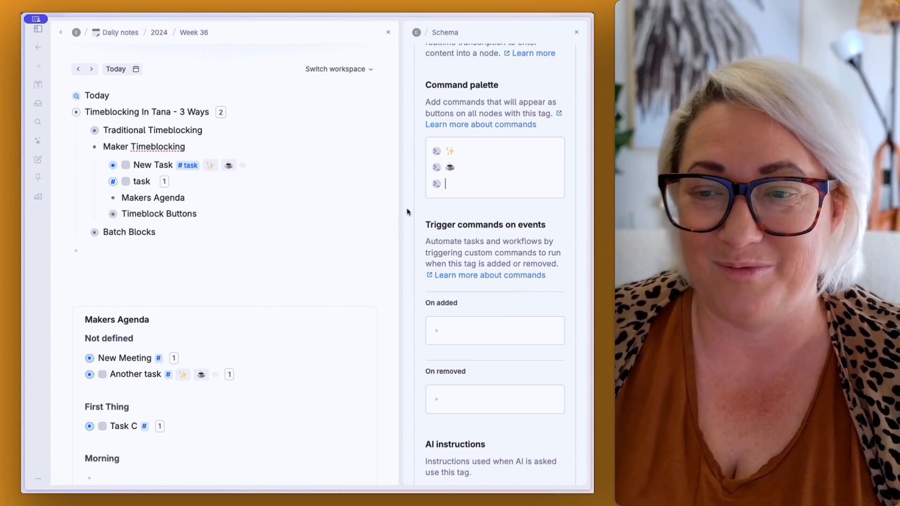
pyautogui.click(467, 184)
# Change the Timeblock value set by the 💤 command to Afternoon and collapse the command
pyautogui.hotkey('ctrl', 'Down')
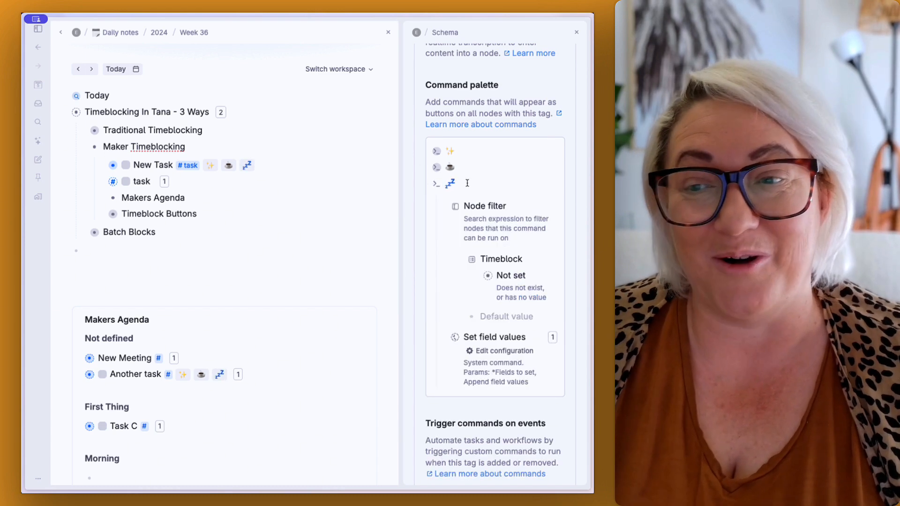
pyautogui.scroll(-2, 467, 181)
pyautogui.click(492, 253)
pyautogui.click(531, 279)
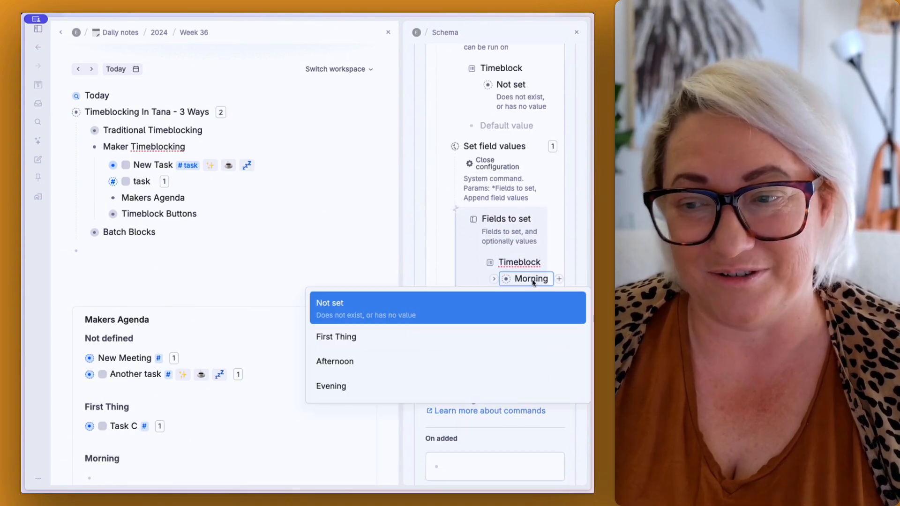
pyautogui.click(482, 360)
pyautogui.scroll(2, 484, 176)
pyautogui.scroll(3, 485, 174)
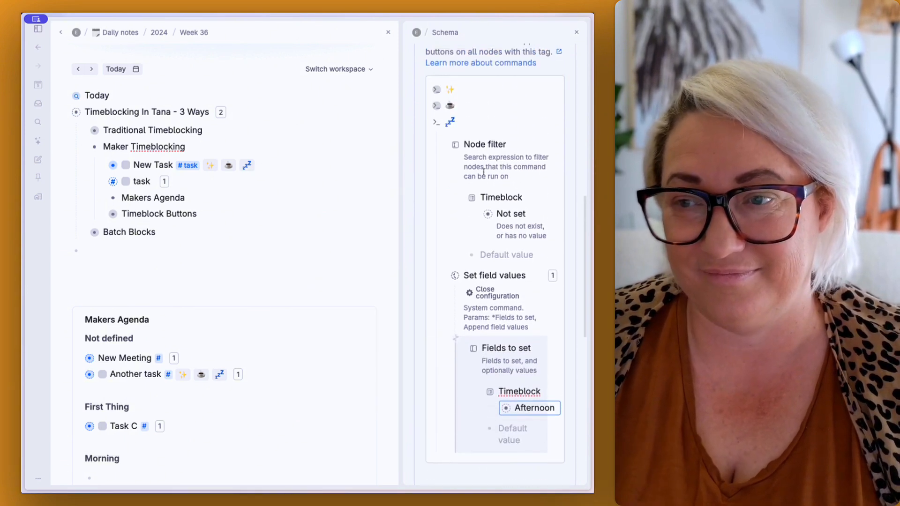
pyautogui.click(425, 123)
# Duplicate the 💤 command in the #task command palette and rename the copy 🌙
pyautogui.press('super+k')
pyautogui.write('dupl')
pyautogui.press('Return')
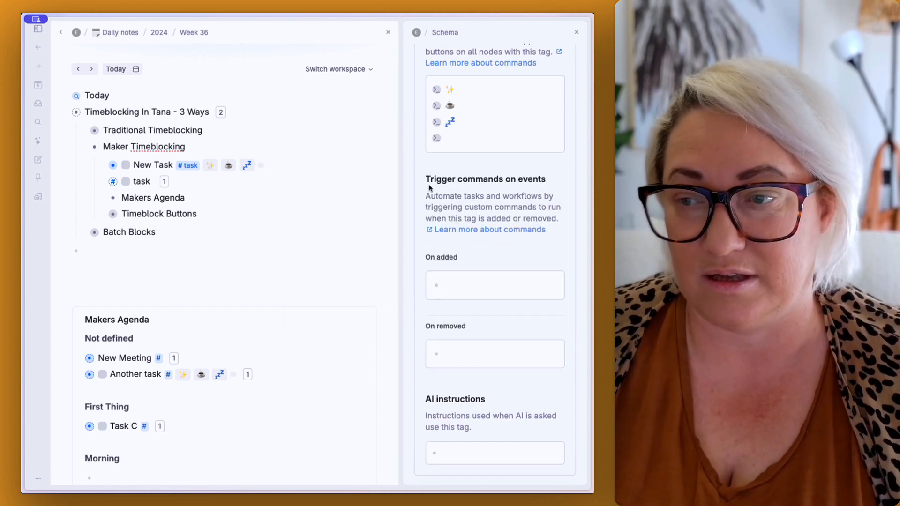
pyautogui.write('🌙')
# Change the Timeblock value set by the 🌙 command to Evening, collapse the command and close the #task tag configuration
pyautogui.press('super+Down')
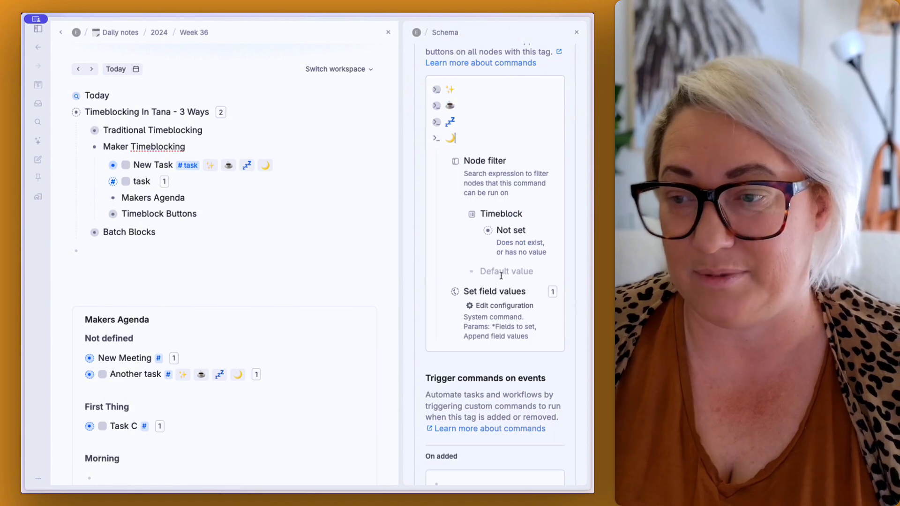
pyautogui.click(497, 309)
pyautogui.scroll(-3, 501, 312)
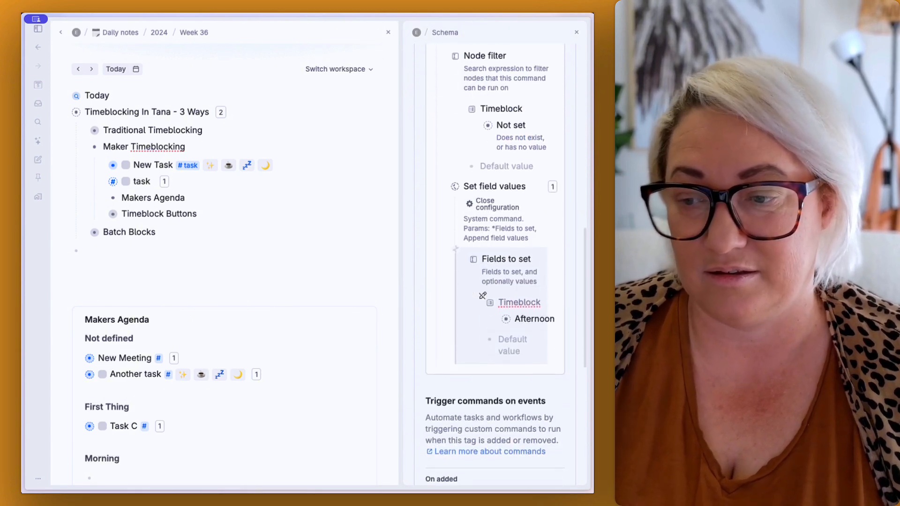
pyautogui.click(520, 313)
pyautogui.click(449, 419)
pyautogui.scroll(5, 518, 194)
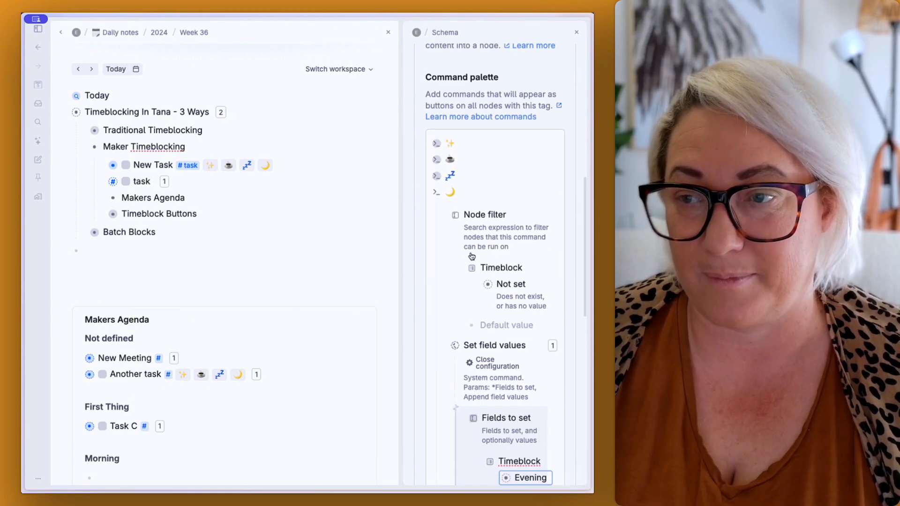
pyautogui.scroll(3, 517, 195)
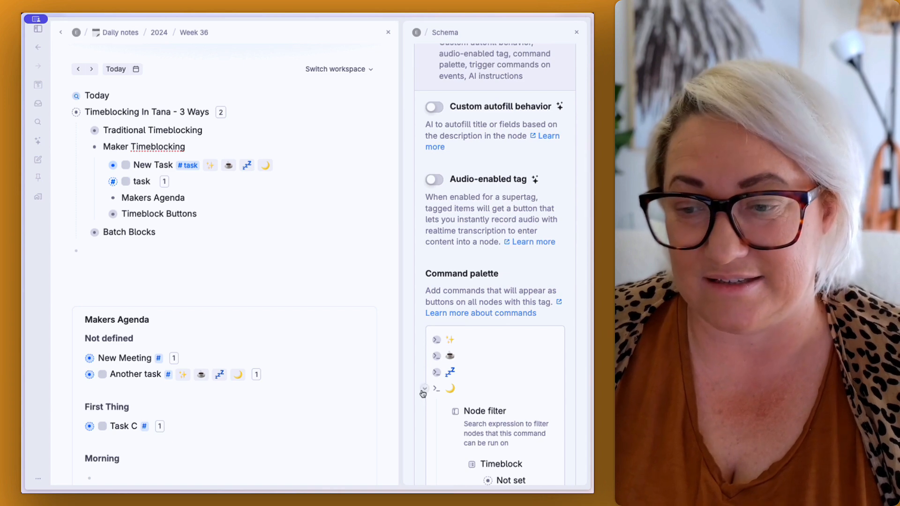
pyautogui.click(424, 388)
pyautogui.click(577, 32)
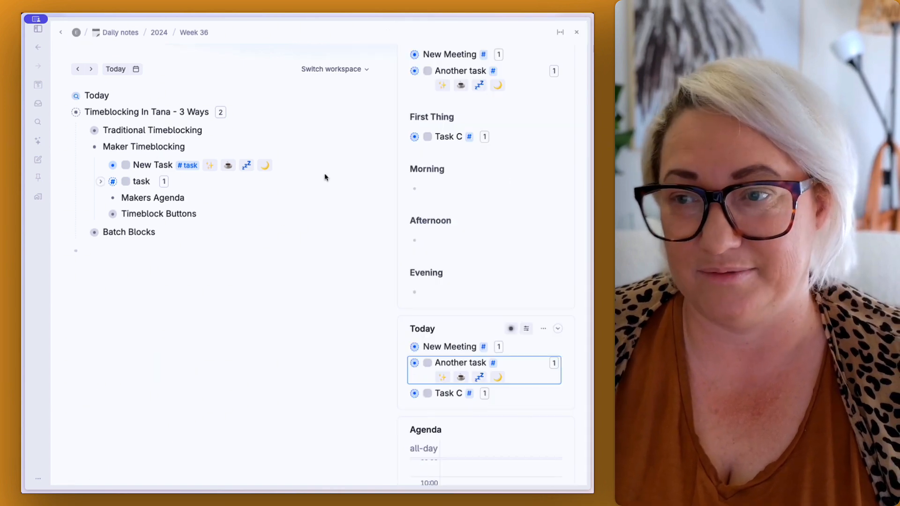
# Check the fields of Another task in Makers Agenda and run its ☕ command to assign it to Morning
pyautogui.scroll(2, 284, 166)
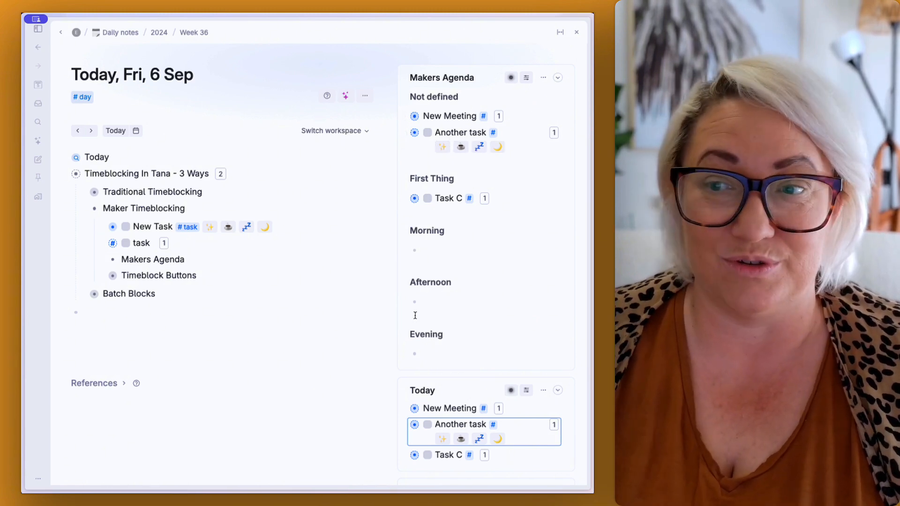
pyautogui.click(404, 134)
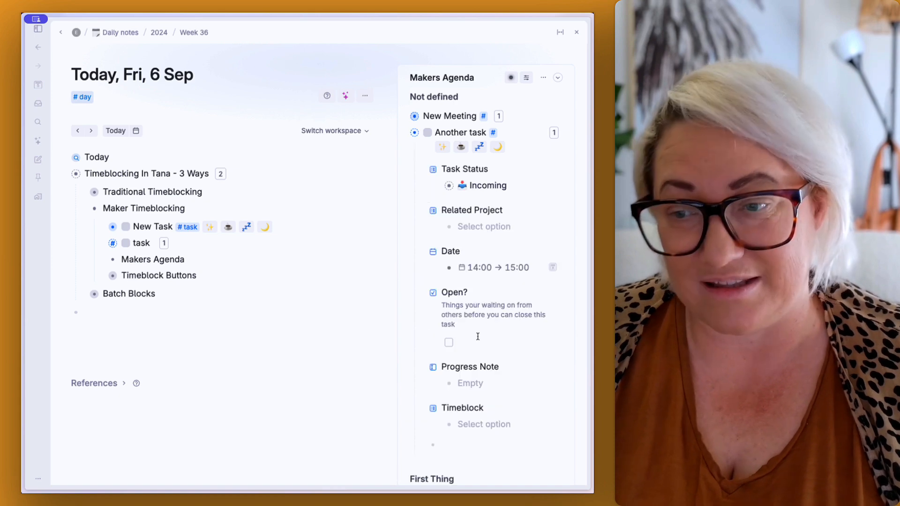
pyautogui.click(401, 133)
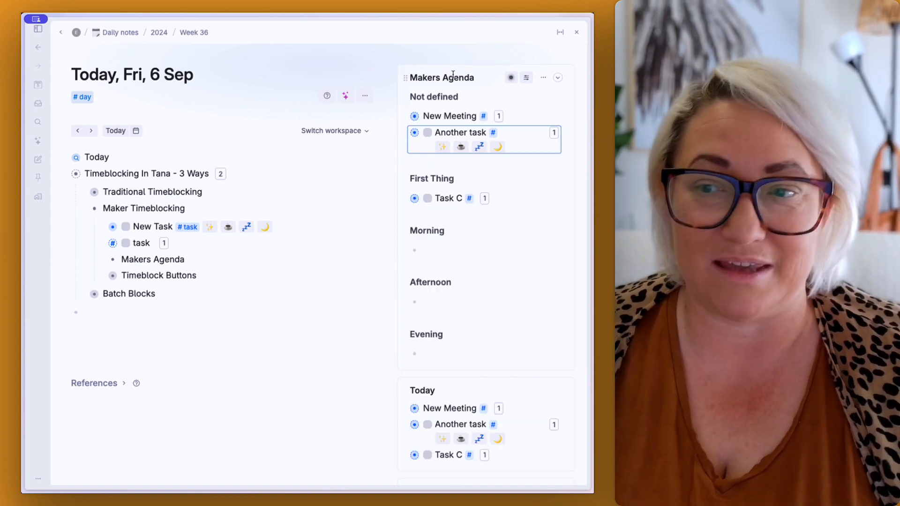
pyautogui.click(461, 148)
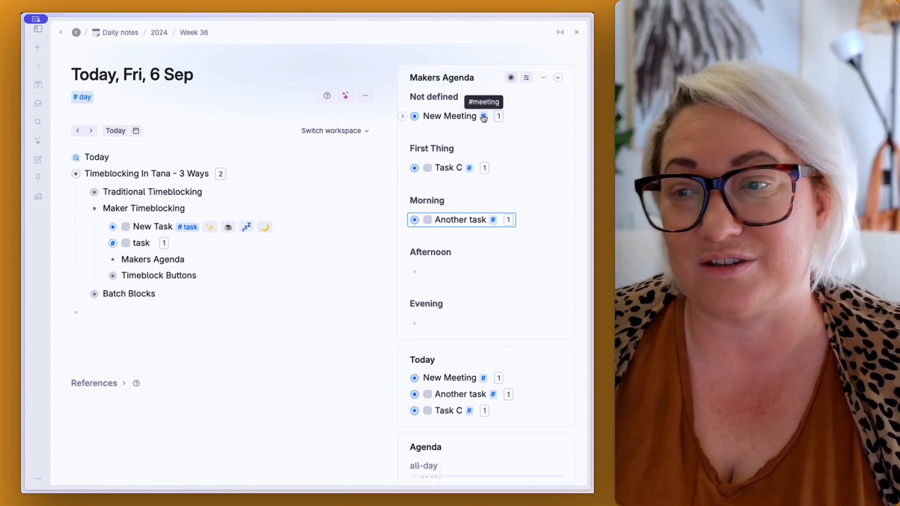
# Open the #meeting and #task tag configurations side by side and expand AI and Commands in each to reach their command palettes
pyautogui.click(483, 117)
pyautogui.click(497, 132)
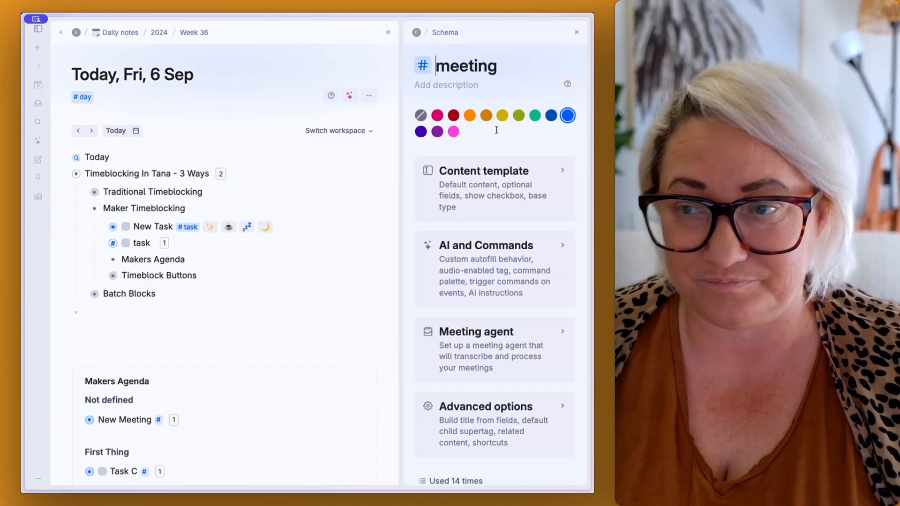
pyautogui.click(462, 275)
pyautogui.scroll(-8, 463, 238)
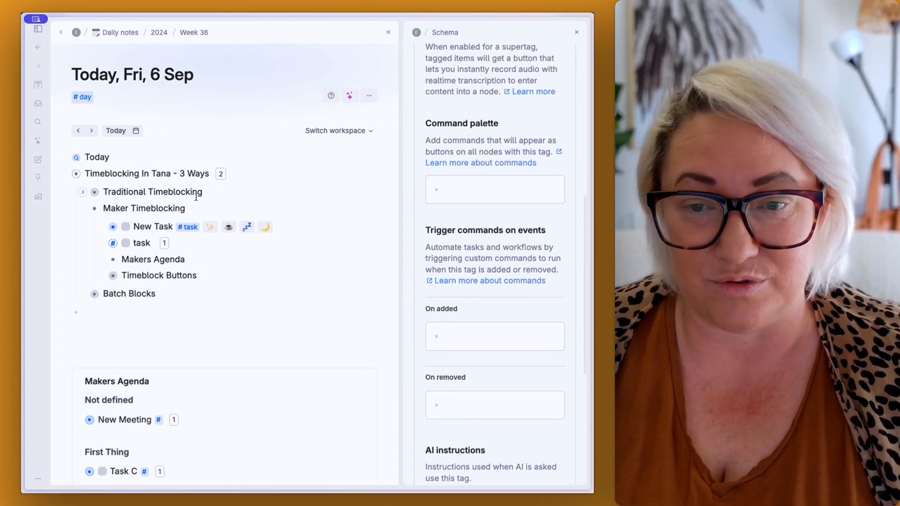
pyautogui.click(188, 227)
pyautogui.click(207, 243)
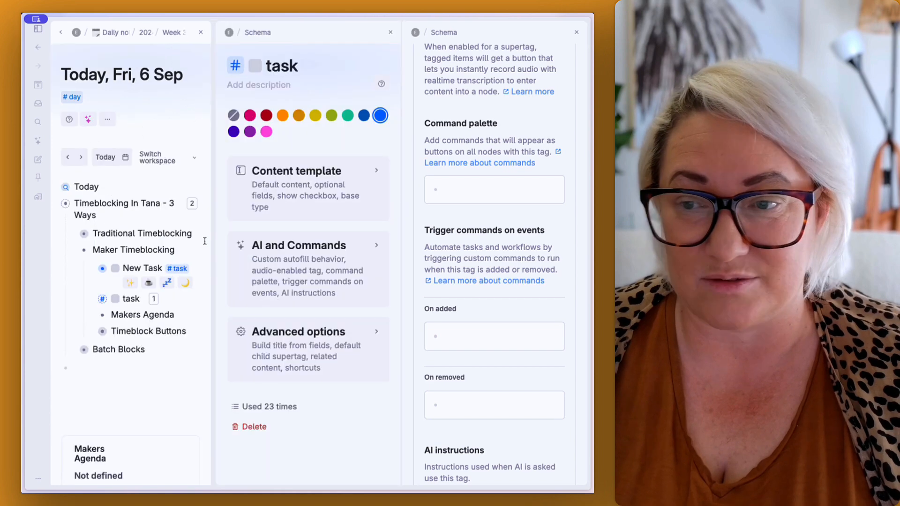
pyautogui.click(295, 256)
pyautogui.scroll(-6, 300, 248)
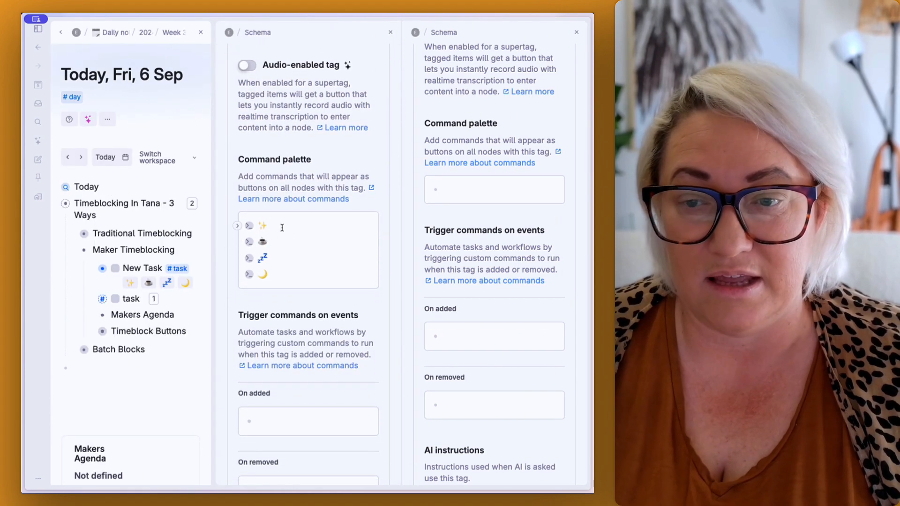
# Copy the ✨, ☕, 💤 and 🌙 commands from the #task command palette into the #meeting command palette and close both configurations
pyautogui.write('✨')
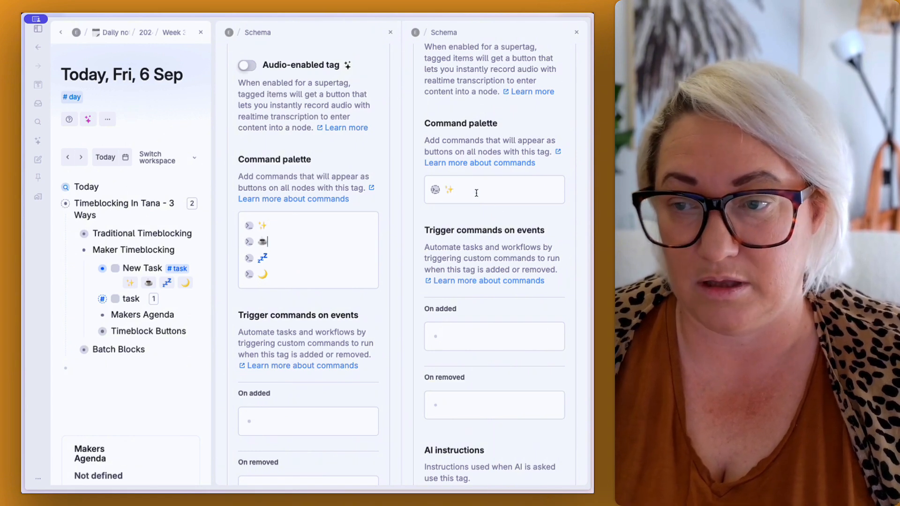
pyautogui.press('Return')
pyautogui.press('super+v')
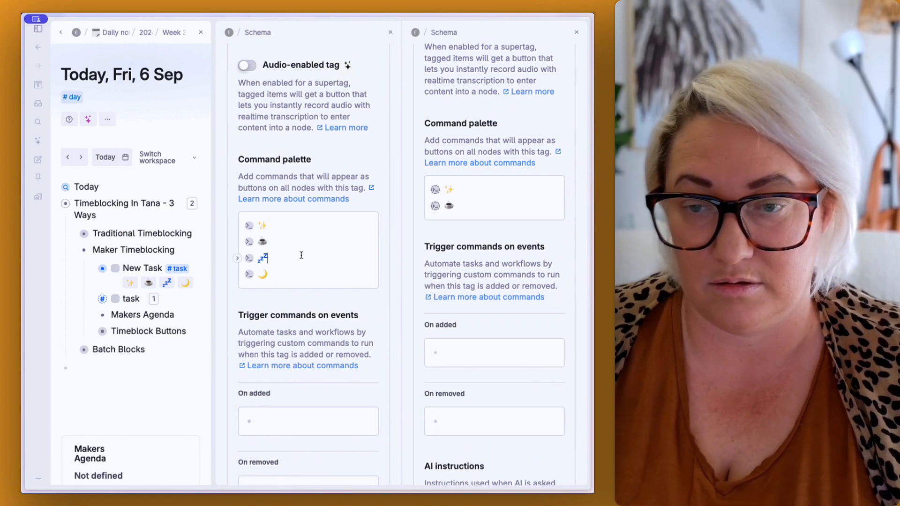
pyautogui.press('Return')
pyautogui.press('super+v')
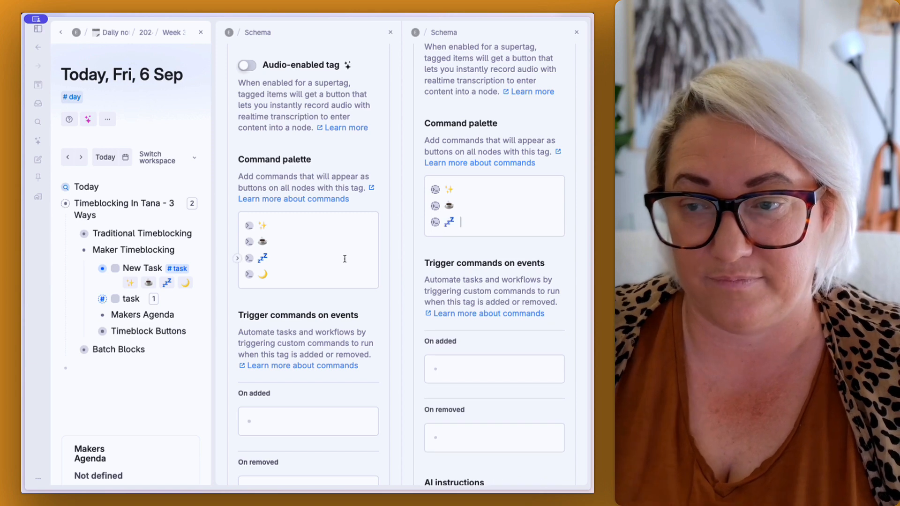
pyautogui.scroll(1, 315, 278)
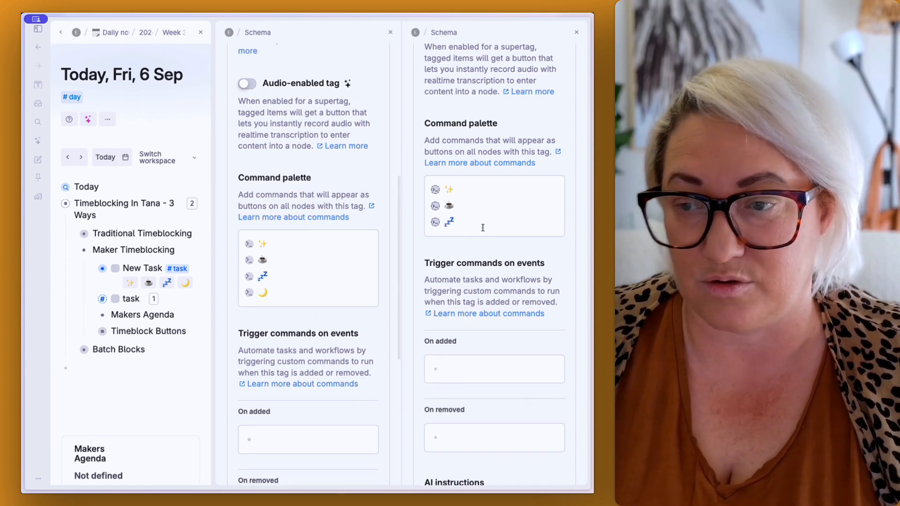
pyautogui.click(390, 32)
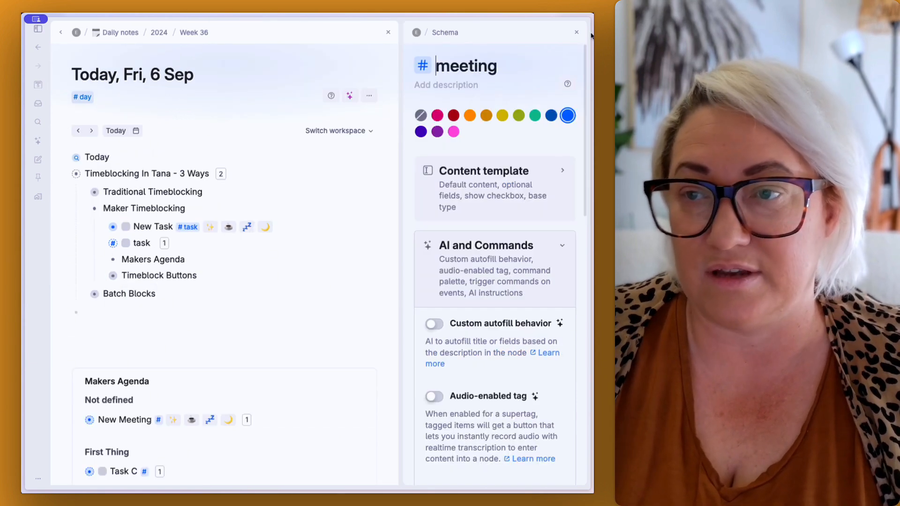
pyautogui.click(576, 32)
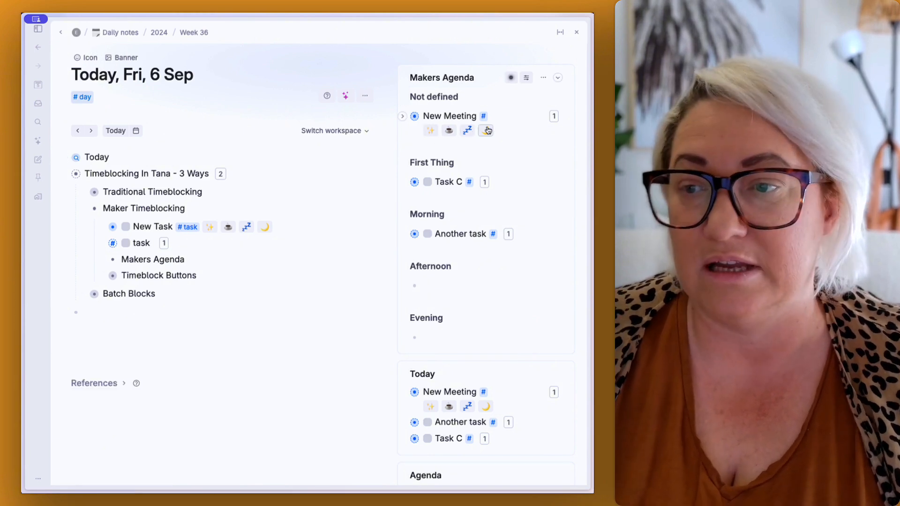
# Run the 💤 command on New Meeting in Makers Agenda to assign it to Afternoon
pyautogui.click(467, 132)
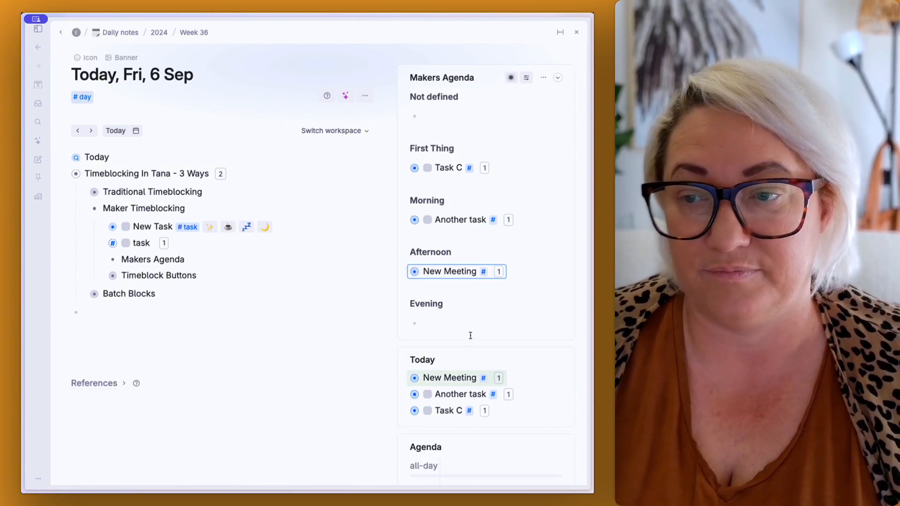
pyautogui.scroll(-1, 490, 143)
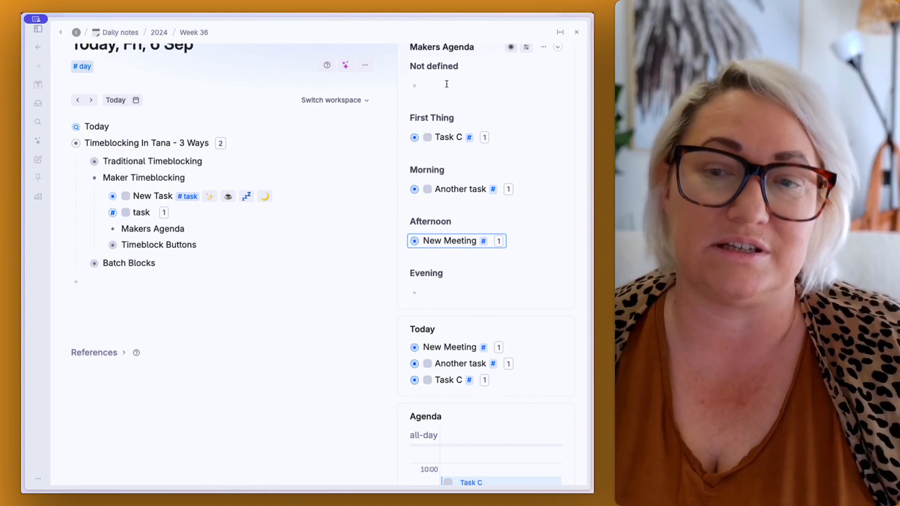
pyautogui.scroll(1, 447, 84)
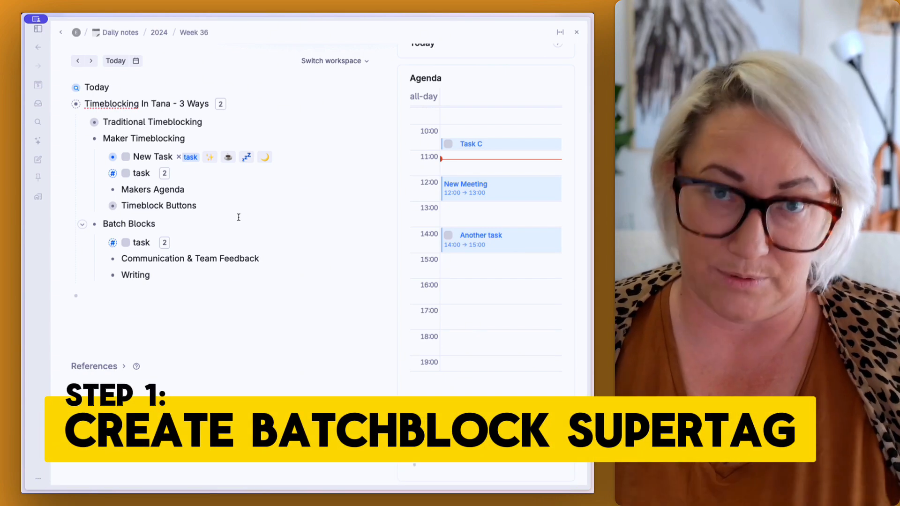
# Create a #batch-block supertag and apply it to the Writing node under Batch Blocks
pyautogui.scroll(-1, 179, 225)
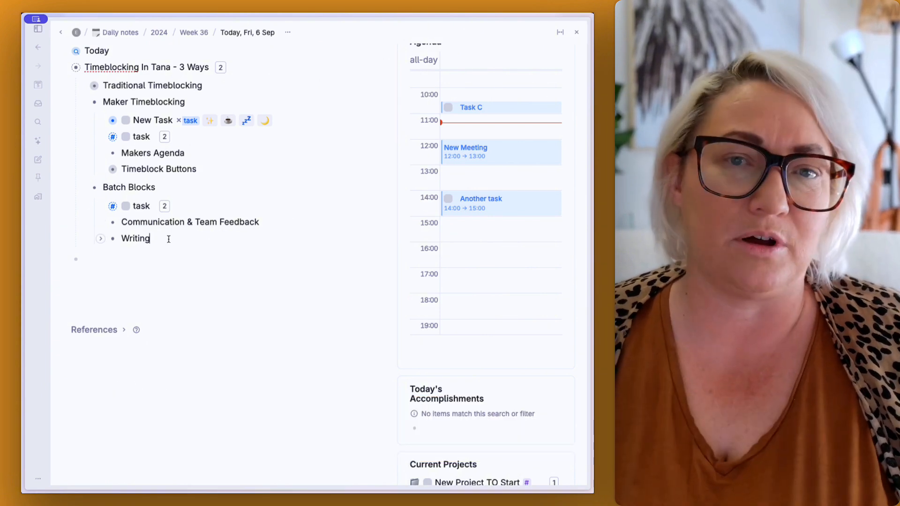
pyautogui.click(169, 239)
pyautogui.write('#batch')
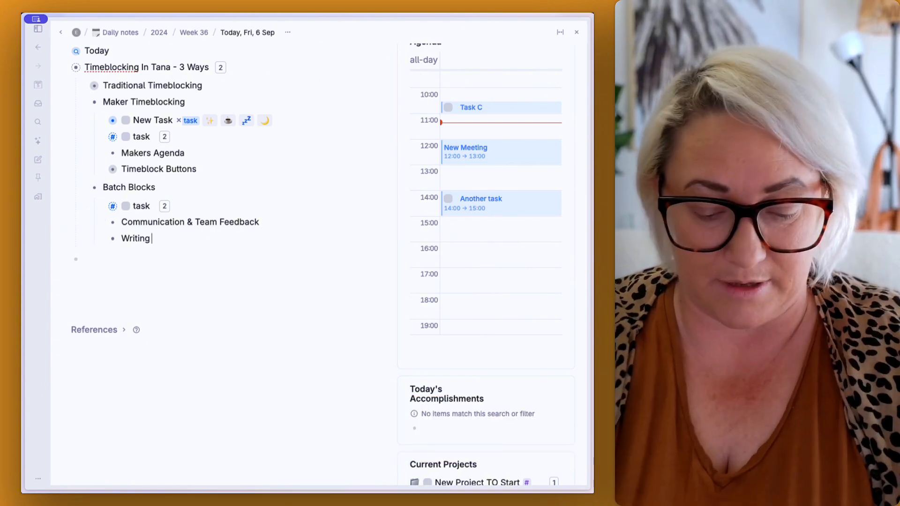
pyautogui.write('-block')
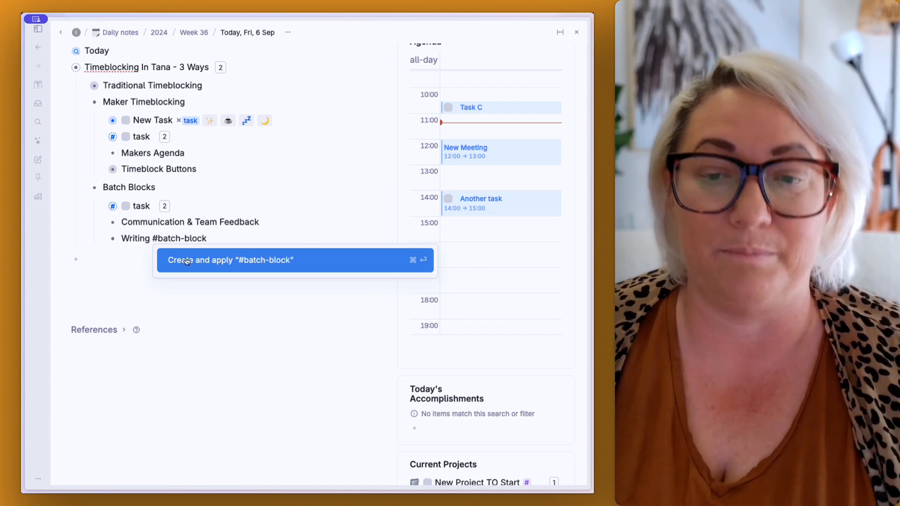
pyautogui.click(233, 259)
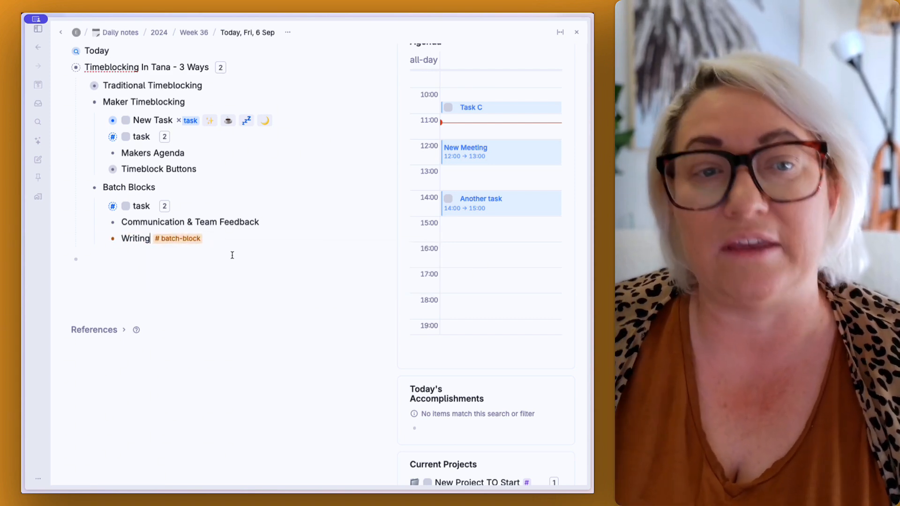
# Open the #batch-block tag configuration and add a new field to the default content of its content template
pyautogui.click(178, 238)
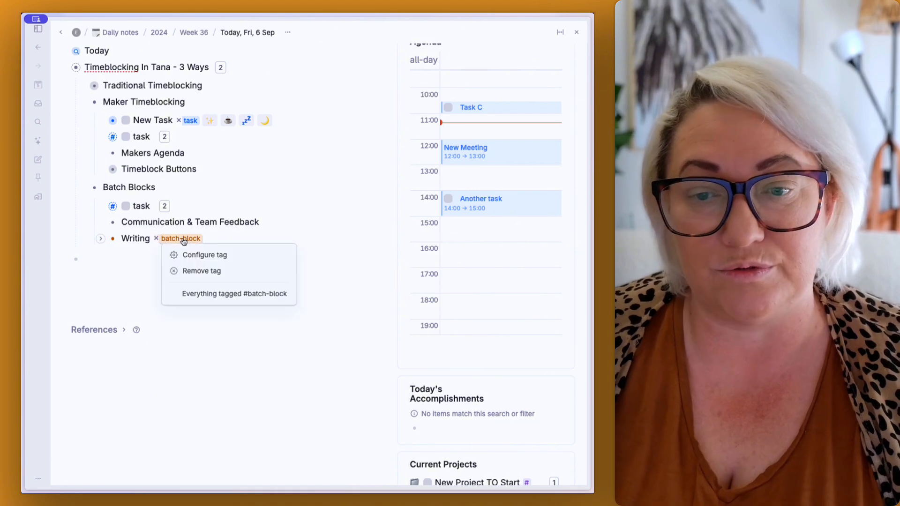
pyautogui.click(199, 255)
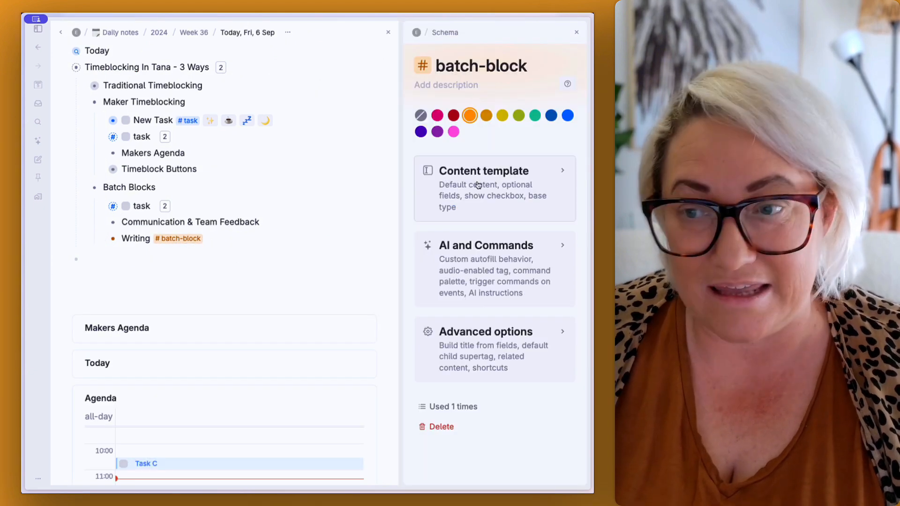
pyautogui.click(478, 186)
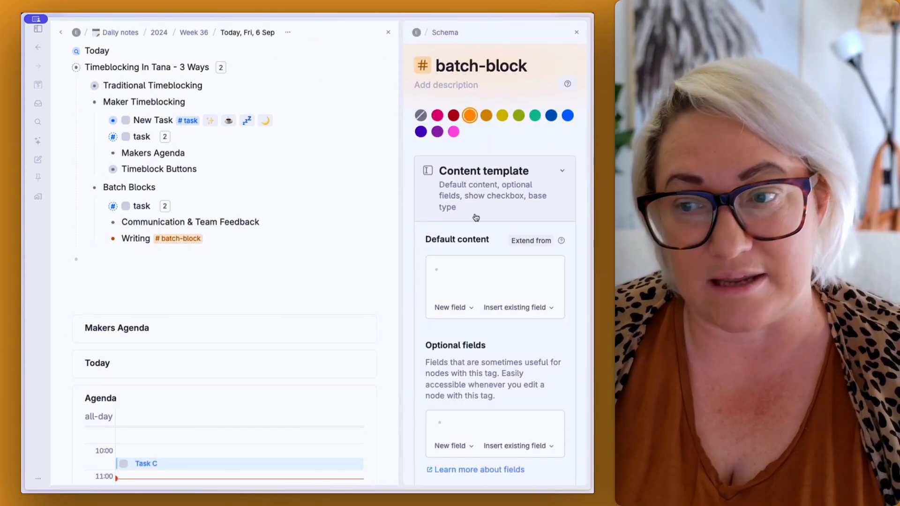
pyautogui.click(456, 268)
pyautogui.scroll(-2, 466, 230)
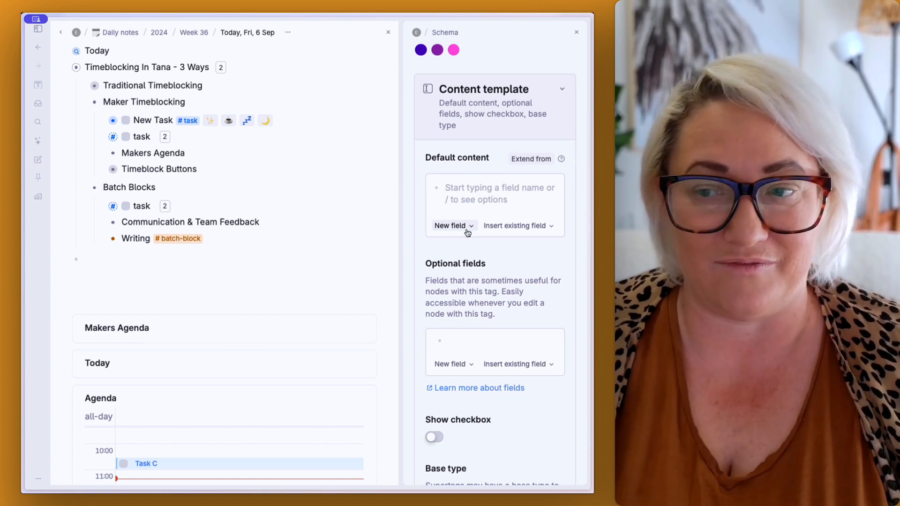
pyautogui.click(467, 227)
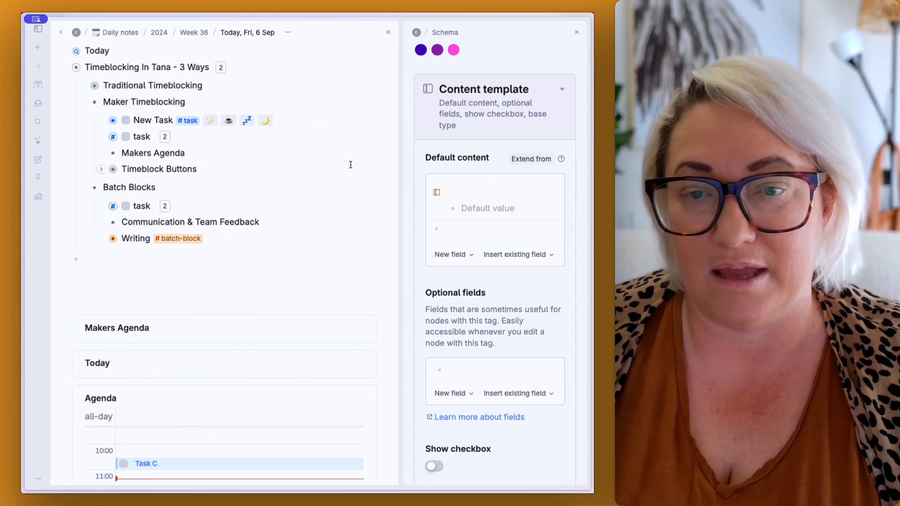
# Check the fields of New Meeting under Traditional Timeblocking and name the new #batch-block field Date
pyautogui.scroll(1, 168, 177)
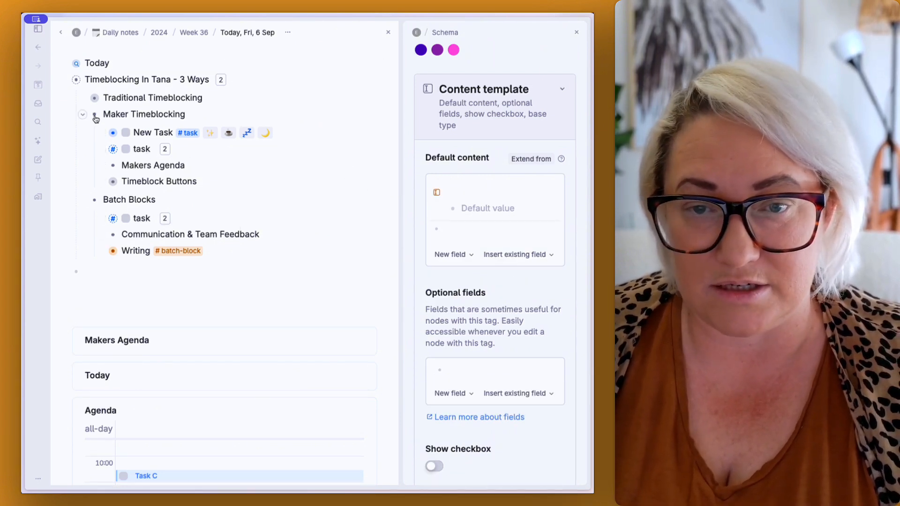
pyautogui.click(83, 98)
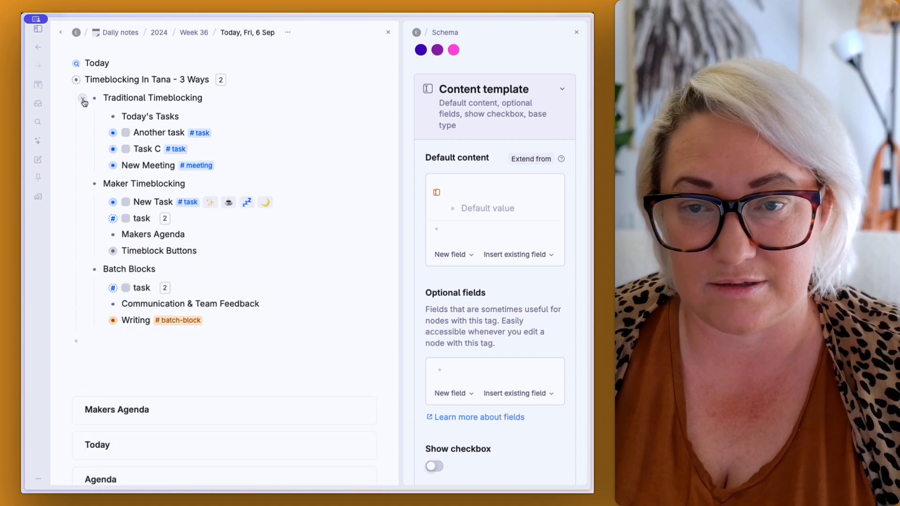
pyautogui.click(102, 167)
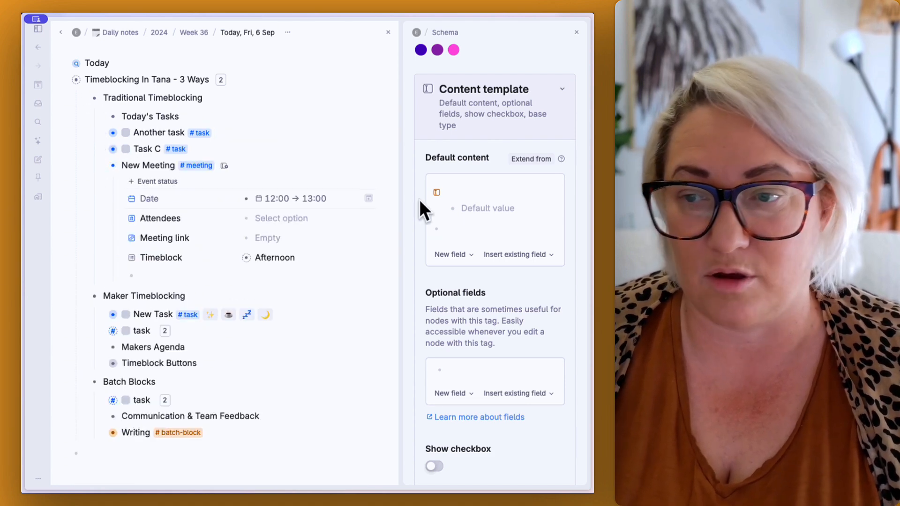
pyautogui.write('Date')
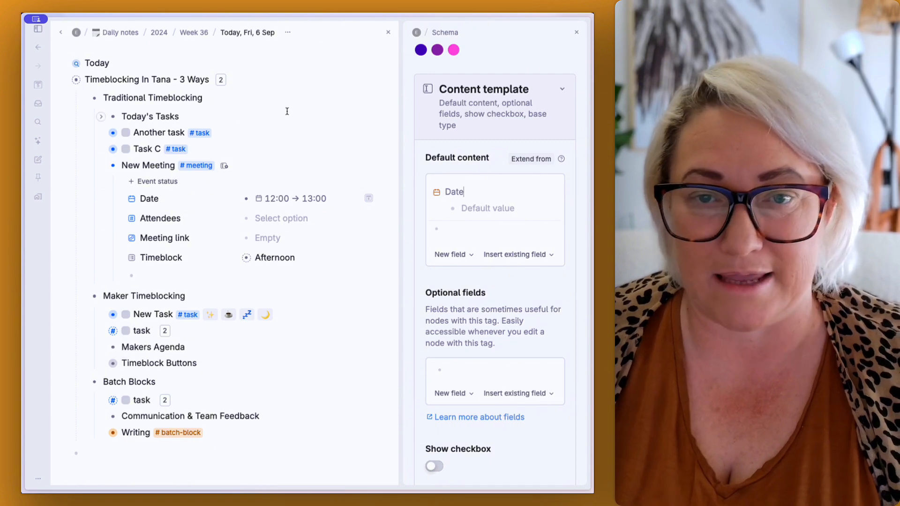
# Collapse and re-expand the Timeblocking In Tana - 3 Ways outline, and close the #batch-block tag configuration
pyautogui.click(63, 83)
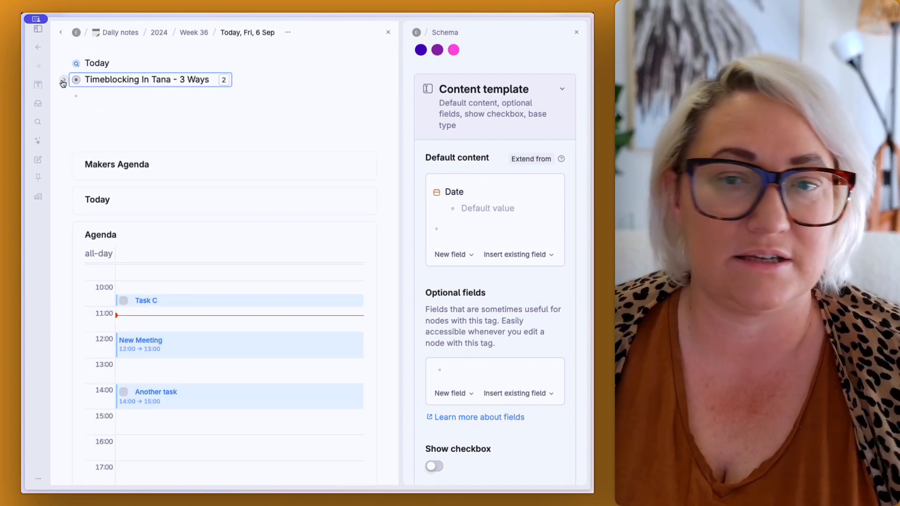
pyautogui.click(62, 82)
pyautogui.scroll(-4, 188, 234)
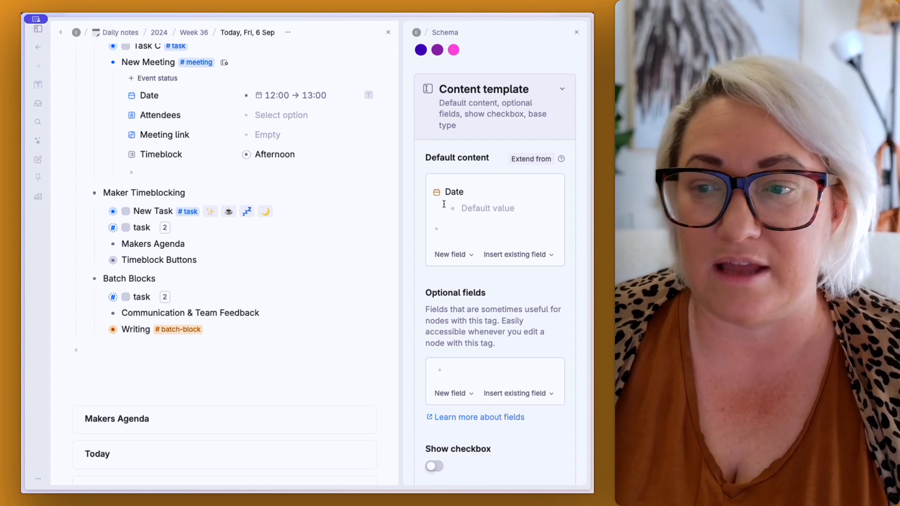
pyautogui.click(577, 35)
# Shorten the Communication & Team Feedback node to Team Feedback and tag it with #batch-block
pyautogui.scroll(-6, 140, 211)
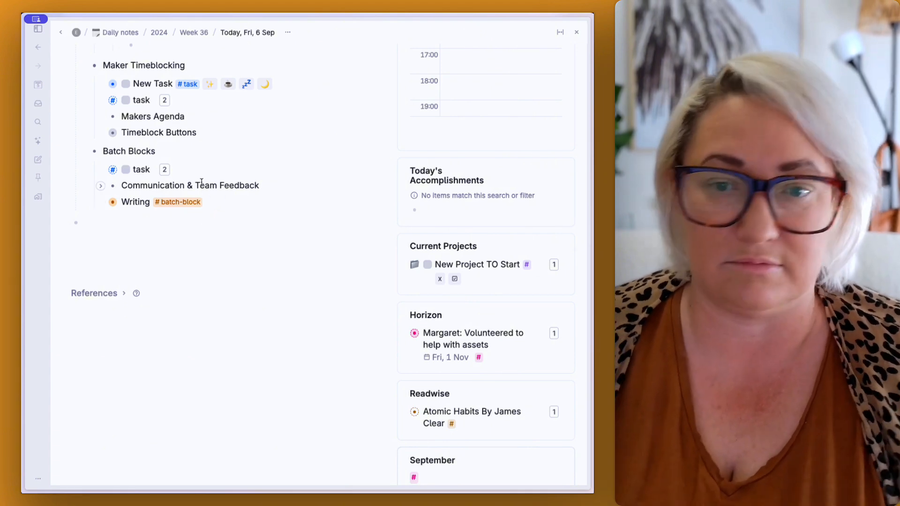
pyautogui.moveTo(218, 185); pyautogui.dragTo(122, 186)
pyautogui.write('Team Feedback')
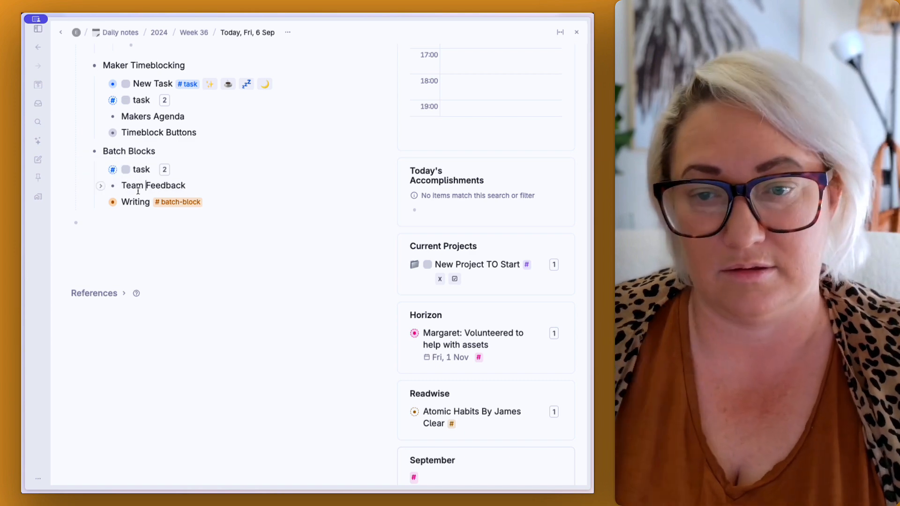
pyautogui.write(' #batch')
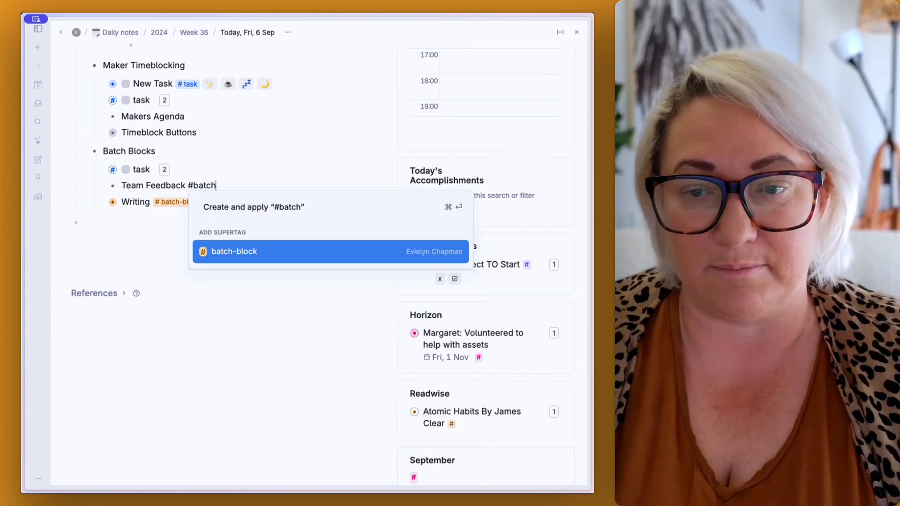
pyautogui.press('Return')
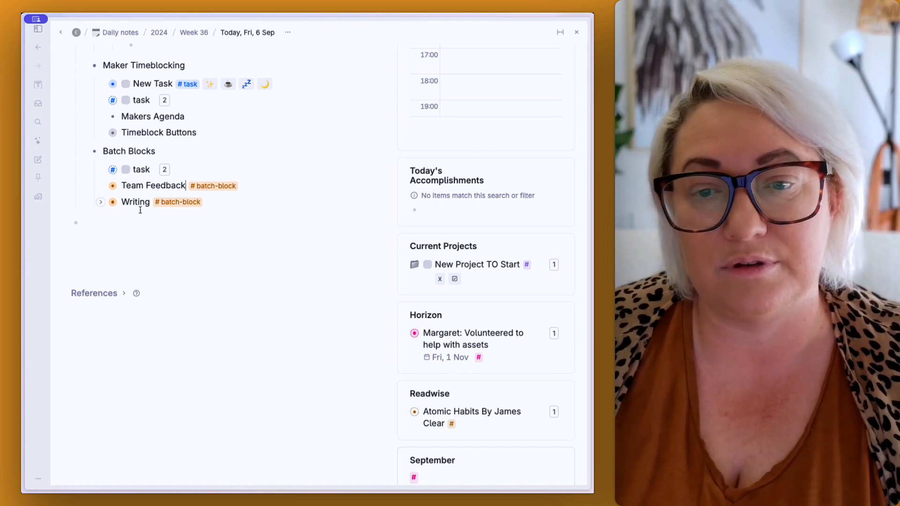
# Add a node under Batch Blocks about getting back to a contact about the proposal, tagged with #task
pyautogui.press('Return')
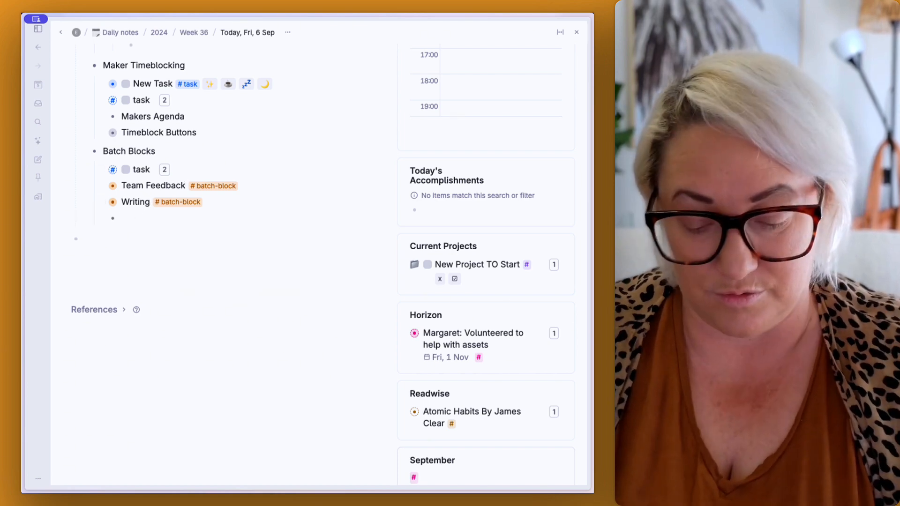
pyautogui.write('Get back to Suzie ab')
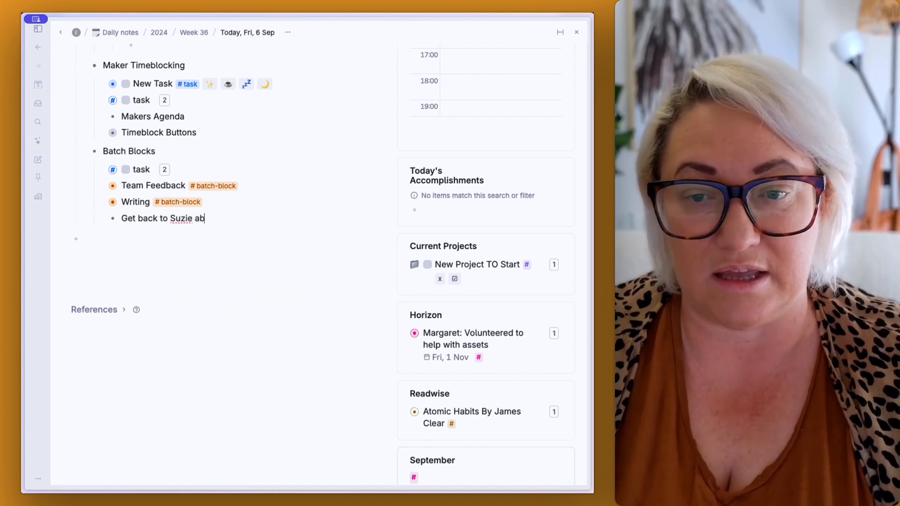
pyautogui.write('out the proposal')
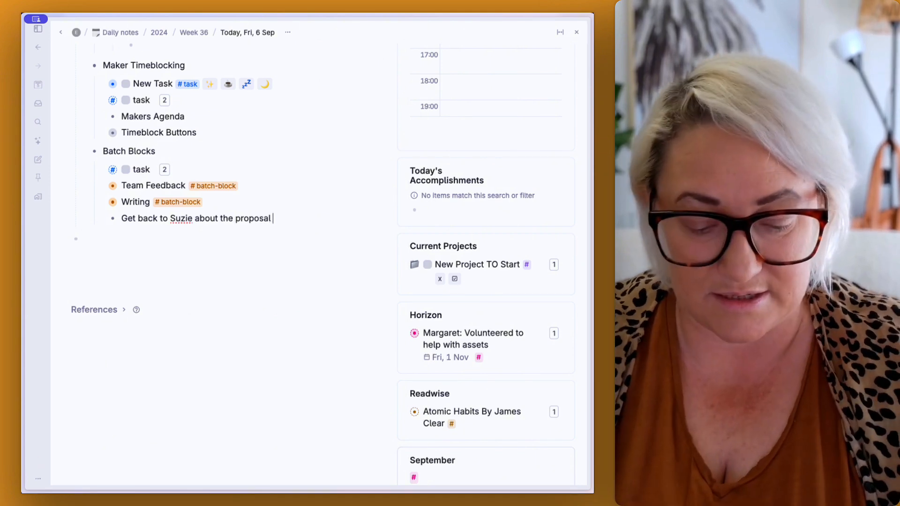
pyautogui.write(' #task')
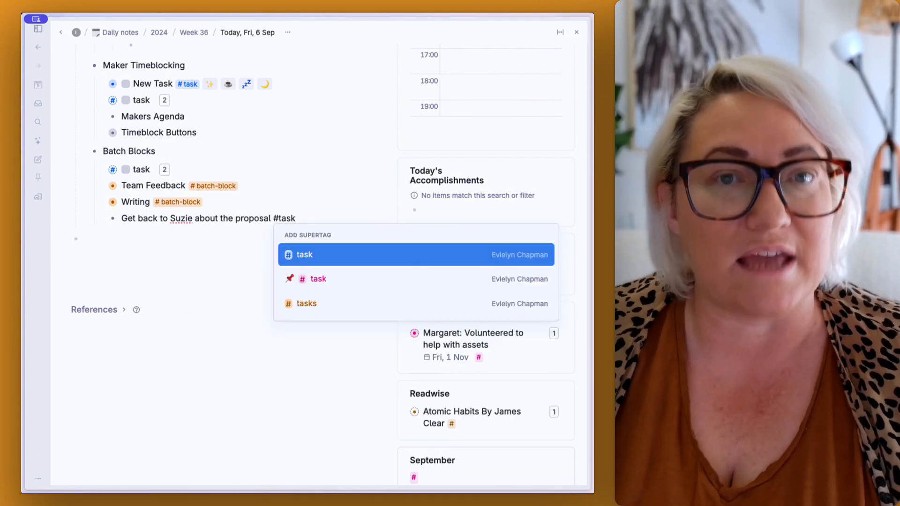
pyautogui.press('Return')
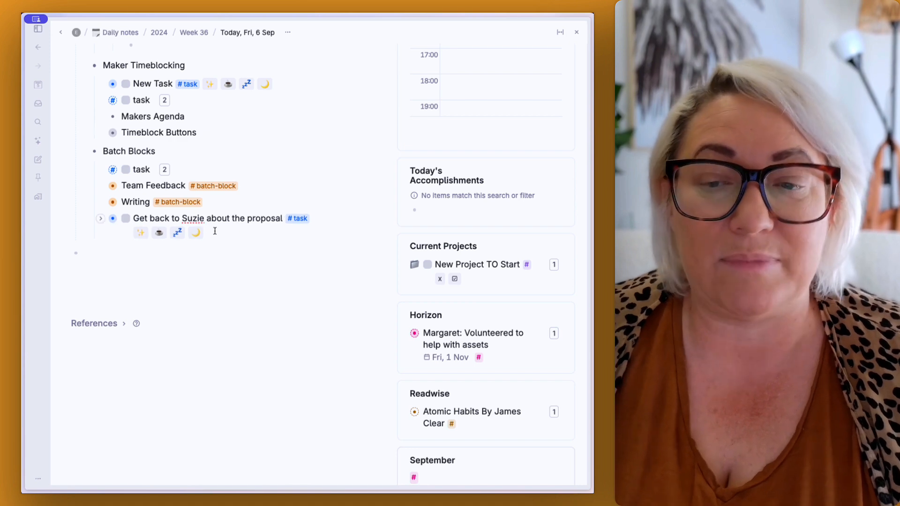
# Open the #task tag configuration and add a field named Batch Block to the default content of its content template
pyautogui.click(299, 219)
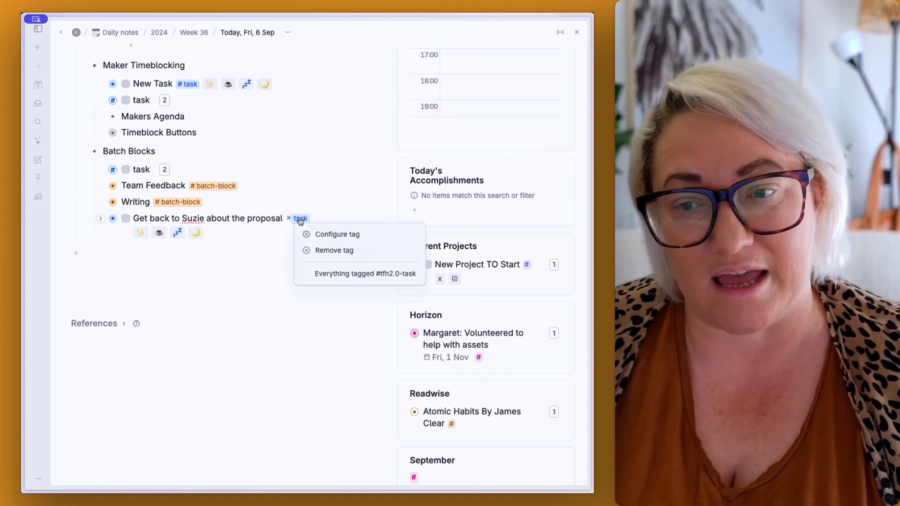
pyautogui.click(329, 235)
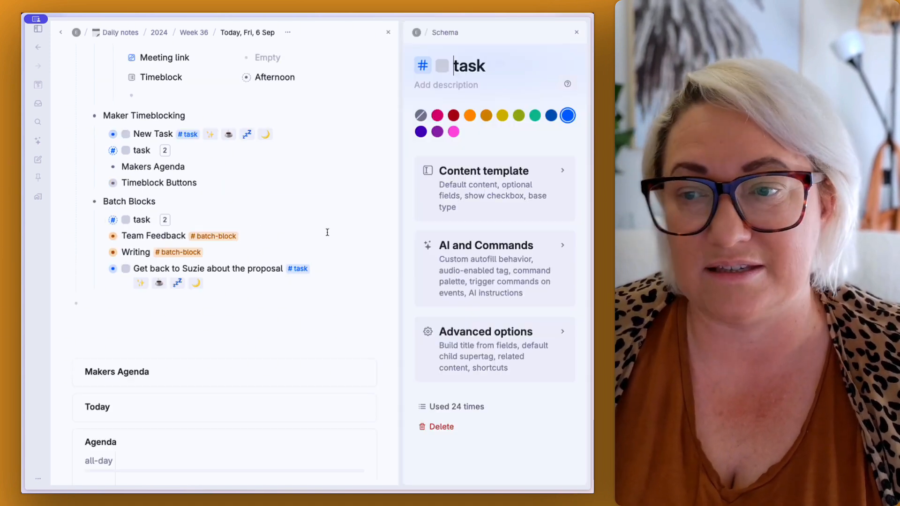
pyautogui.click(464, 191)
pyautogui.scroll(-6, 446, 223)
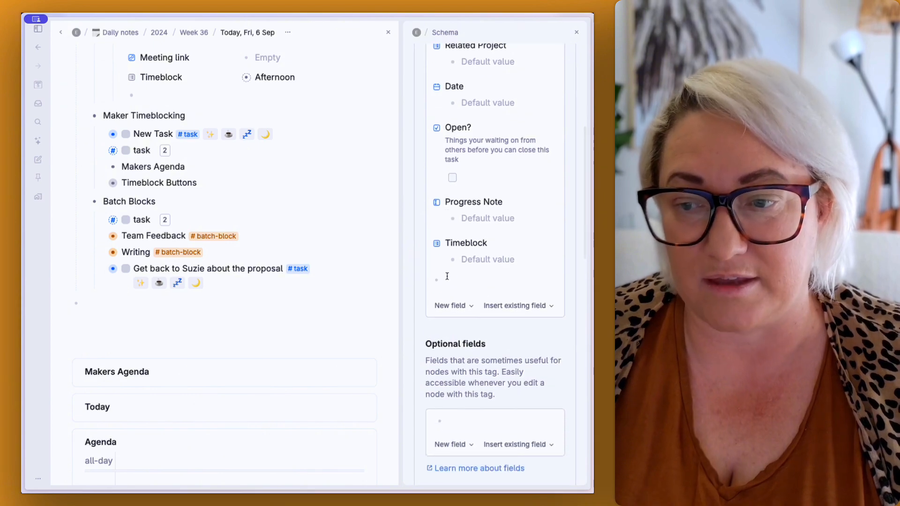
pyautogui.click(448, 278)
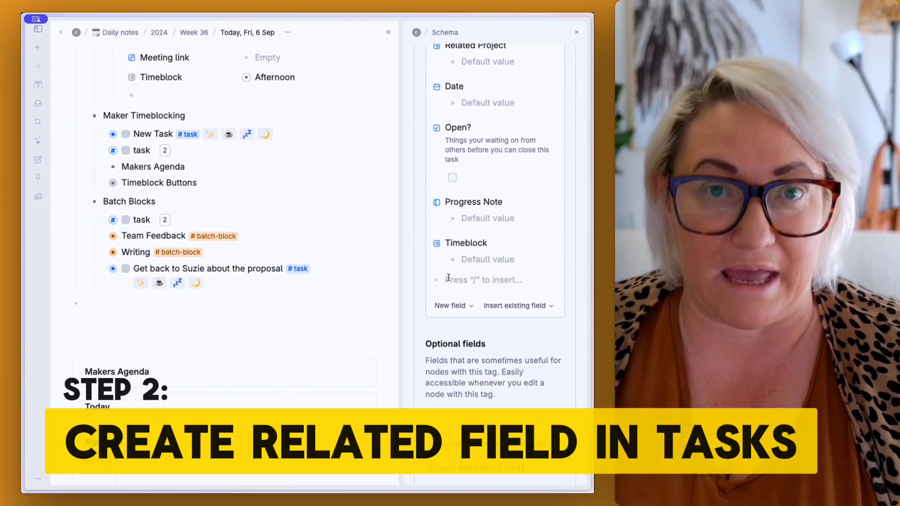
pyautogui.press('>')
pyautogui.write('Batch Block')
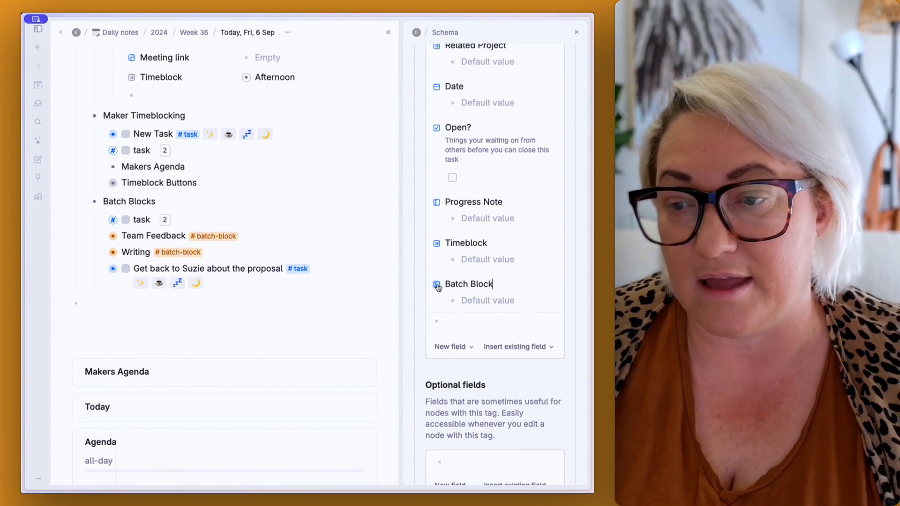
# Set the Batch Block field type to Options from supertag with batch-block as the source, and close both configuration panels
pyautogui.click(438, 288)
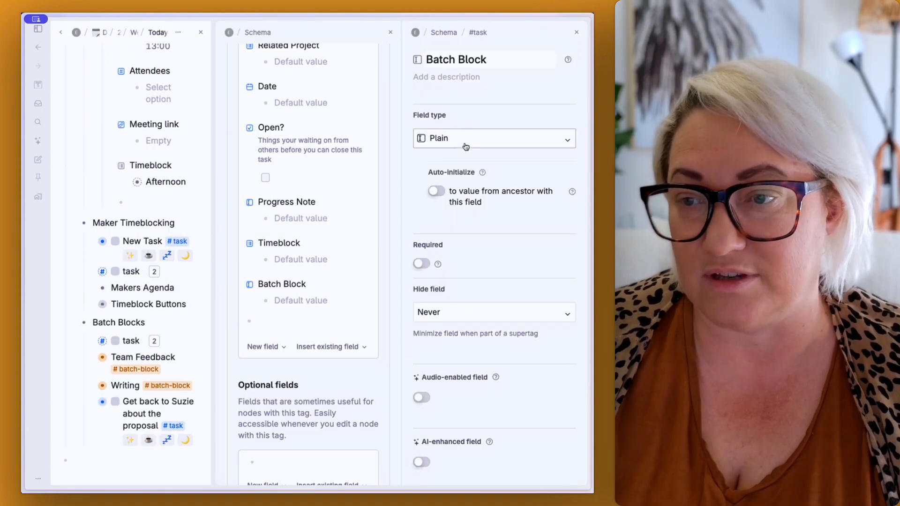
pyautogui.click(458, 141)
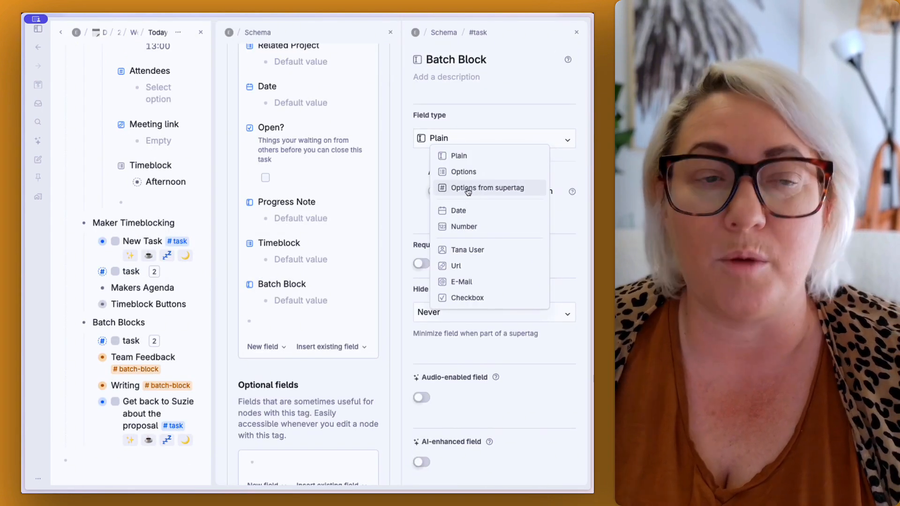
pyautogui.click(467, 188)
pyautogui.click(464, 191)
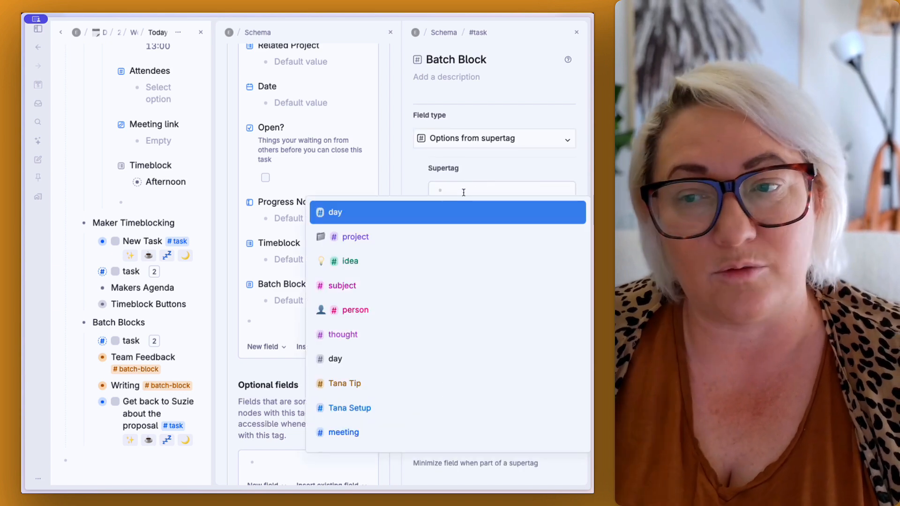
pyautogui.write('batch')
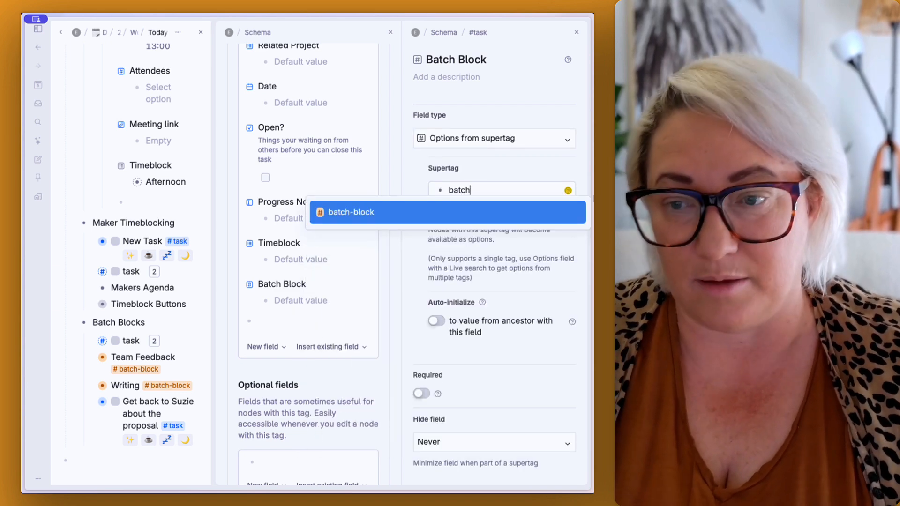
pyautogui.press('Return')
pyautogui.click(577, 32)
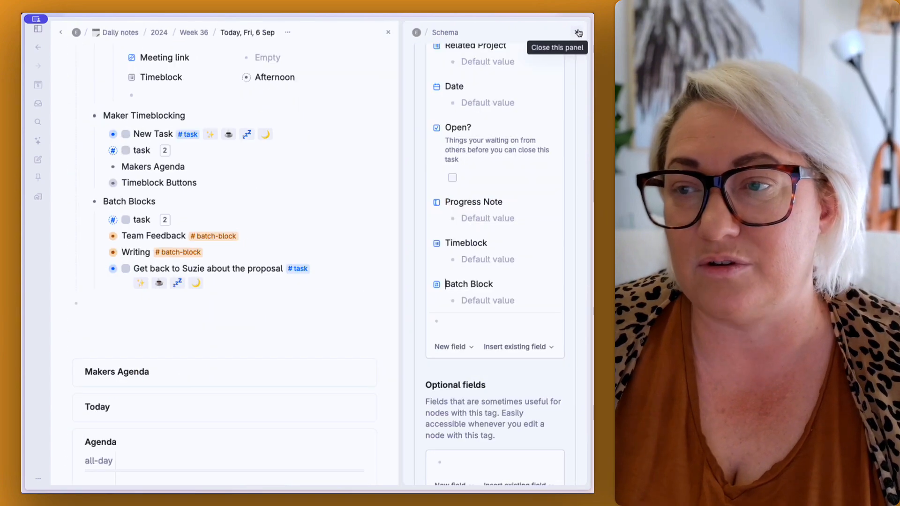
pyautogui.click(579, 33)
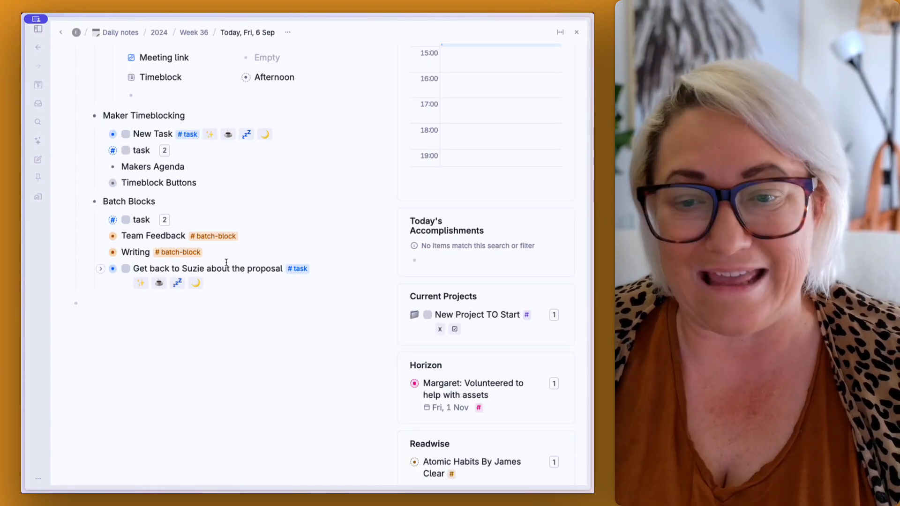
# Expand the proposal task, set its Batch Block field to Team Feedback, and collapse it
pyautogui.press('super+Down')
pyautogui.scroll(-2, 222, 264)
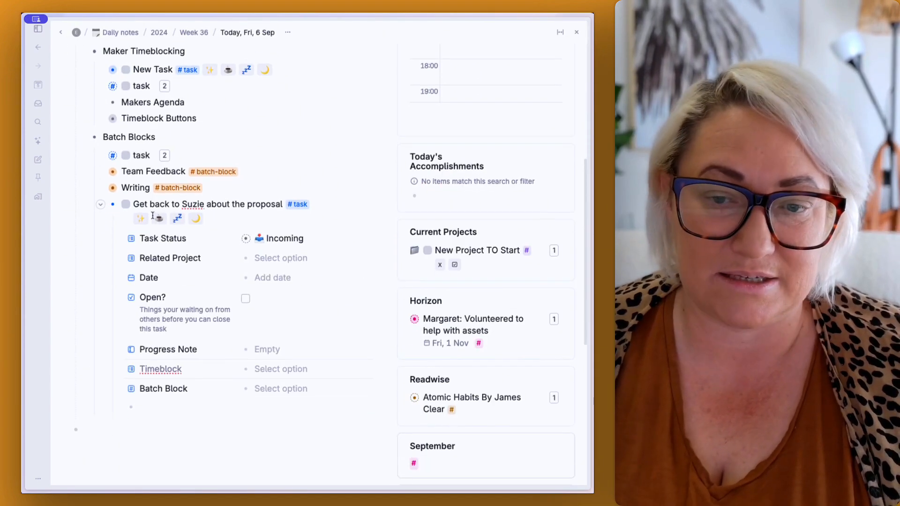
pyautogui.click(271, 389)
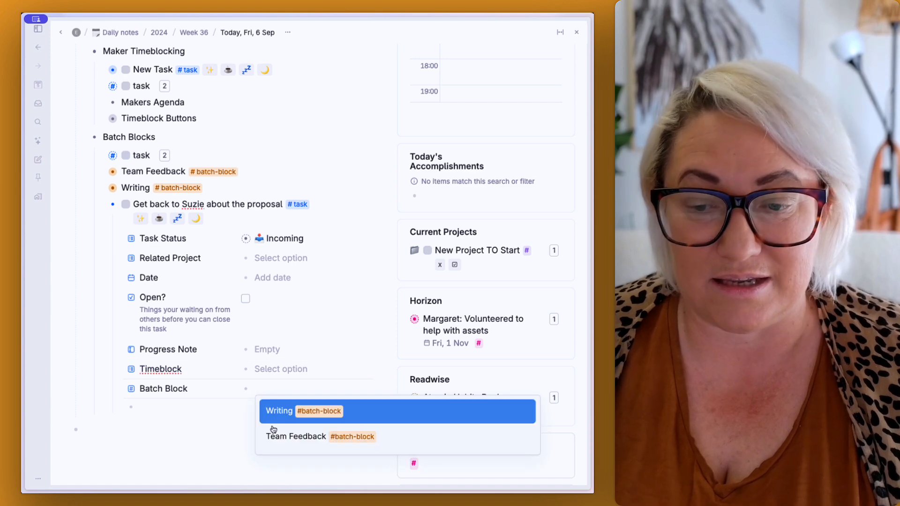
pyautogui.click(281, 445)
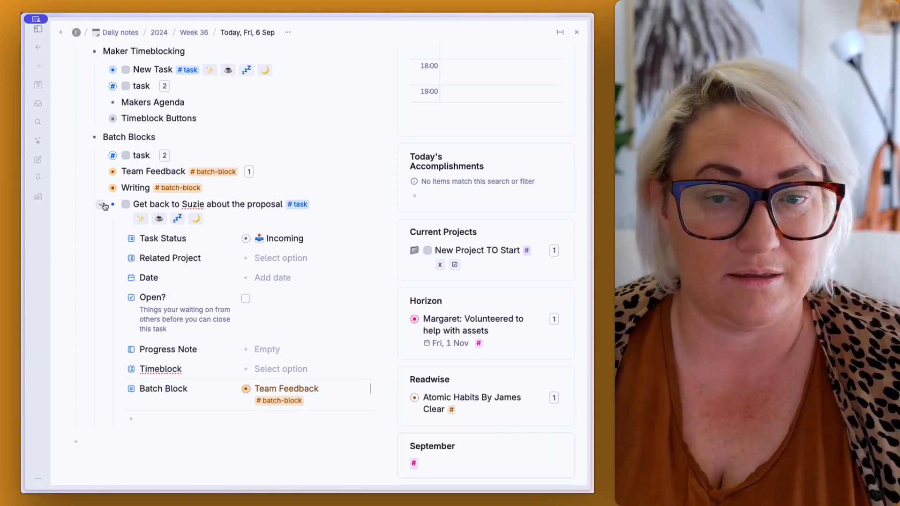
pyautogui.click(103, 205)
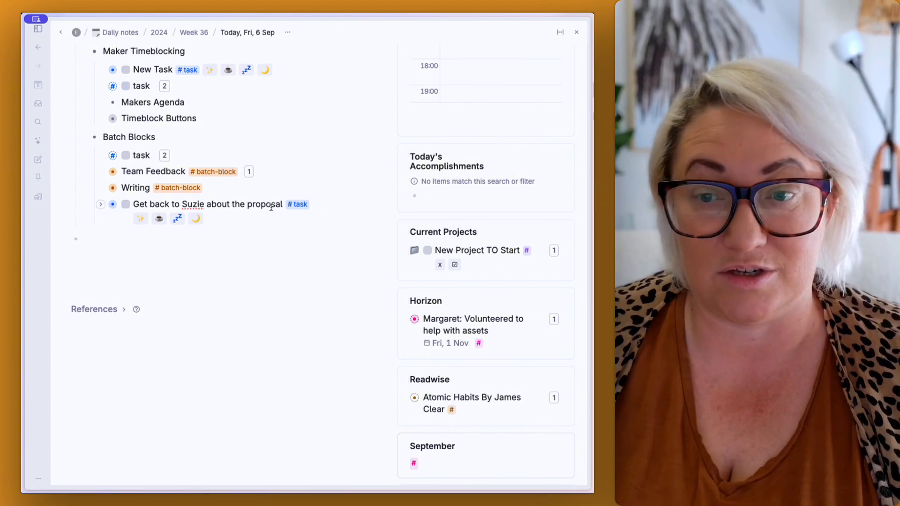
# Add a node named Write blog post for Friday below the proposal task and tag it with #task
pyautogui.press('Return')
pyautogui.write('Wr')
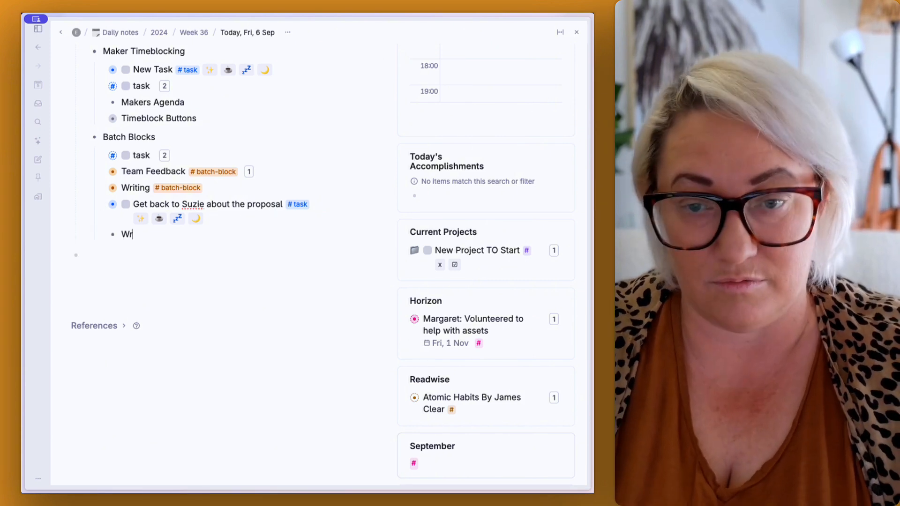
pyautogui.write('ite blog post for Friday #task')
pyautogui.press('Return')
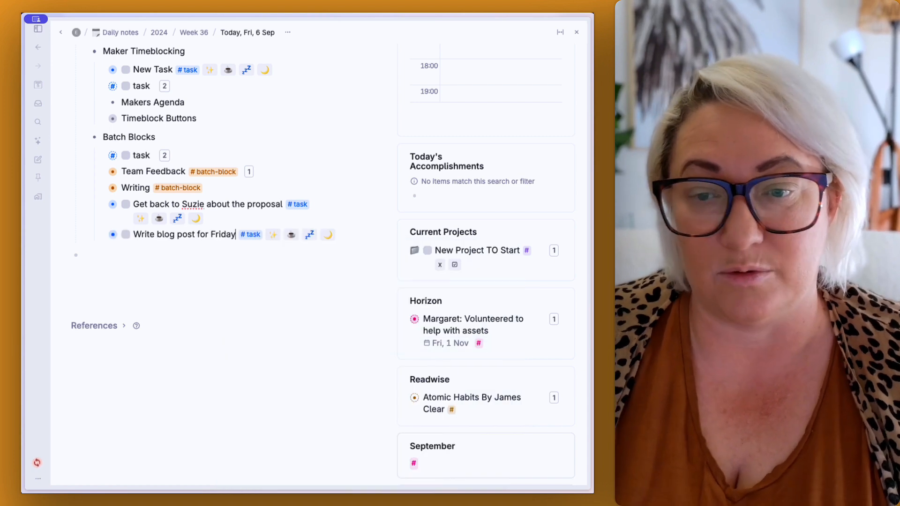
# Expand the blog post task, set its Batch Block field to Writing, and collapse it
pyautogui.press('super+Down')
pyautogui.click(259, 406)
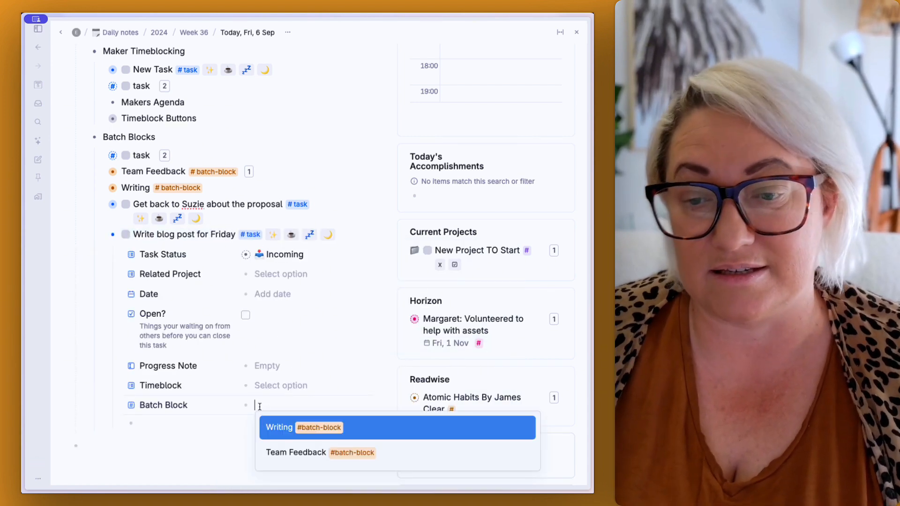
pyautogui.click(281, 427)
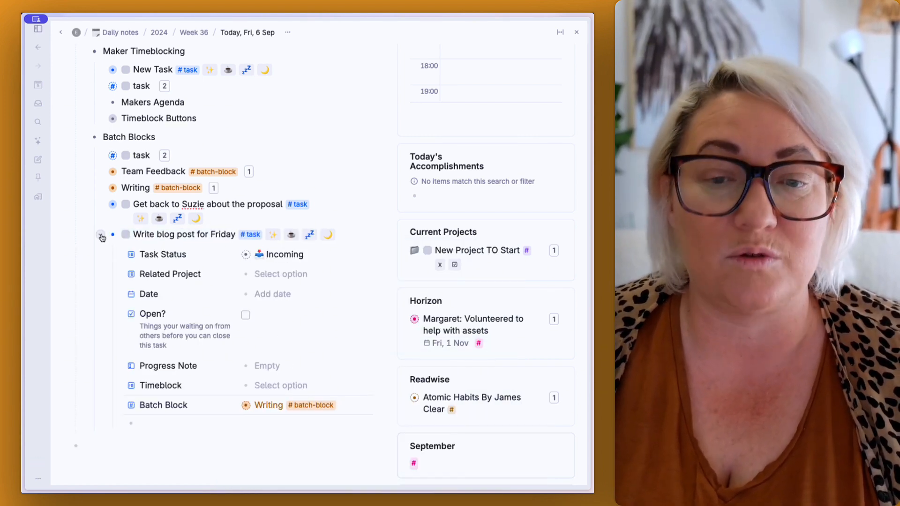
pyautogui.click(101, 236)
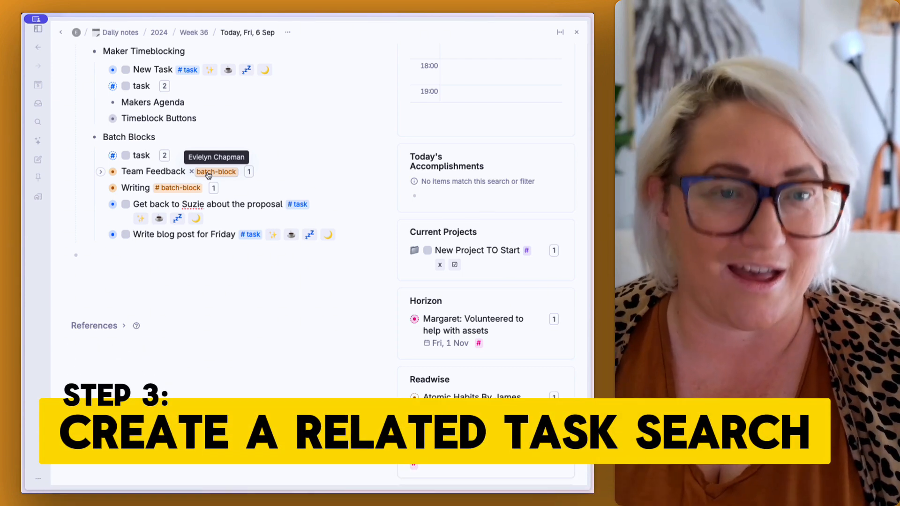
# Open the advanced options of the #batch-block tag configuration and create a search node in its related content
pyautogui.click(208, 175)
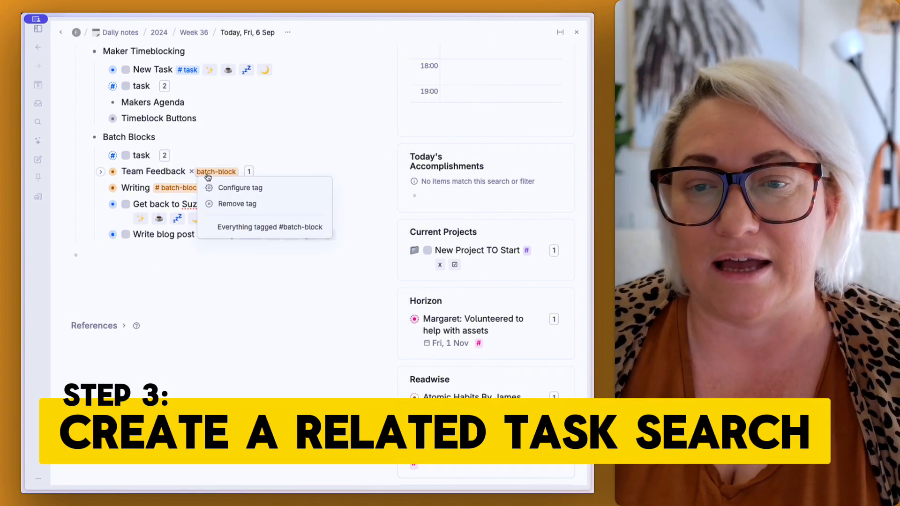
pyautogui.click(233, 188)
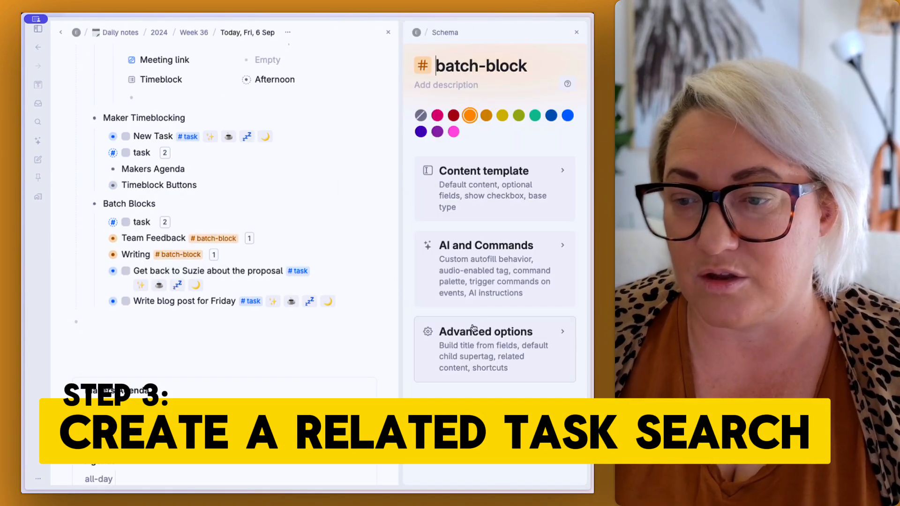
pyautogui.click(498, 347)
pyautogui.scroll(-10, 469, 310)
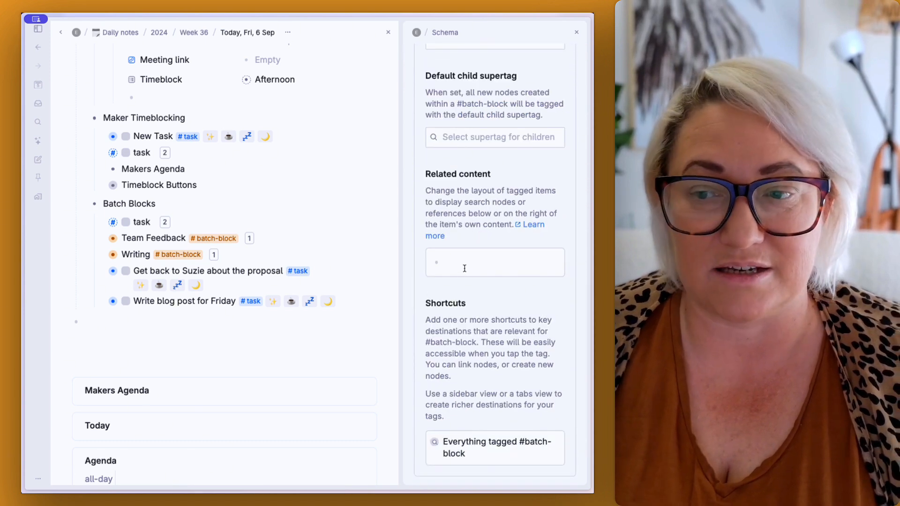
pyautogui.scroll(-1, 464, 268)
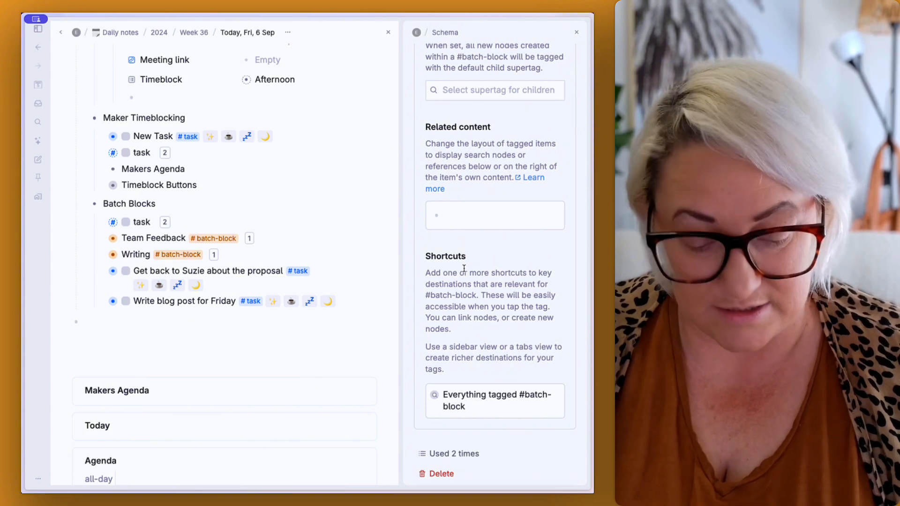
pyautogui.write('?')
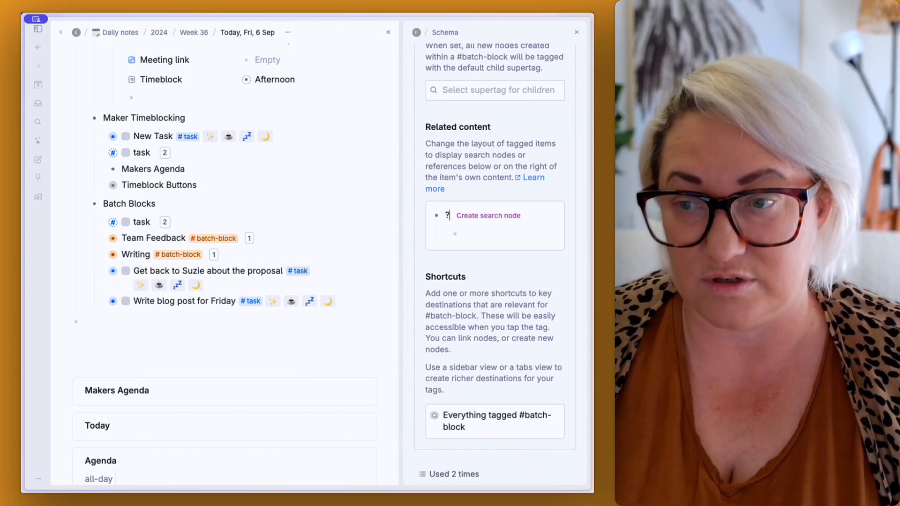
pyautogui.click(486, 216)
# Rename the new related content search node as Related Task
pyautogui.tripleClick(478, 217)
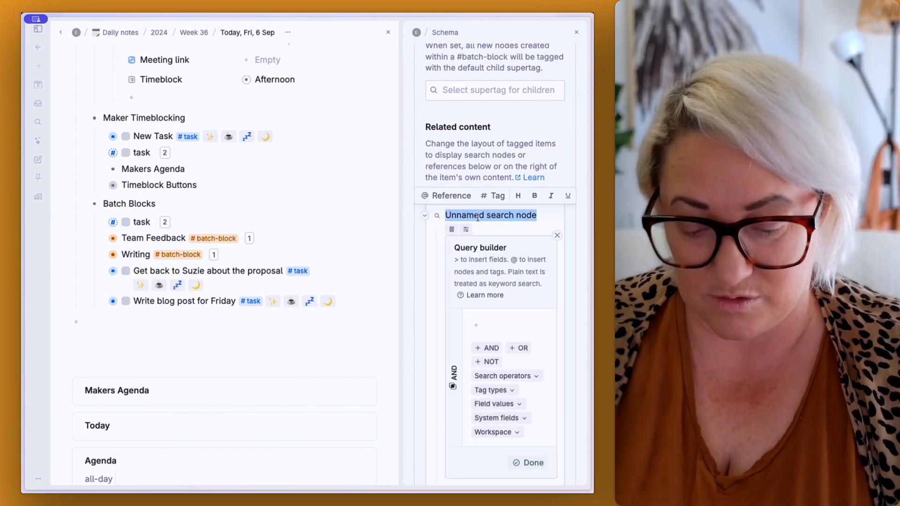
pyautogui.write('RElate')
pyautogui.press('BackSpace')
pyautogui.press('BackSpace')
pyautogui.press('BackSpace')
pyautogui.press('BackSpace')
pyautogui.press('BackSpace')
pyautogui.write('el')
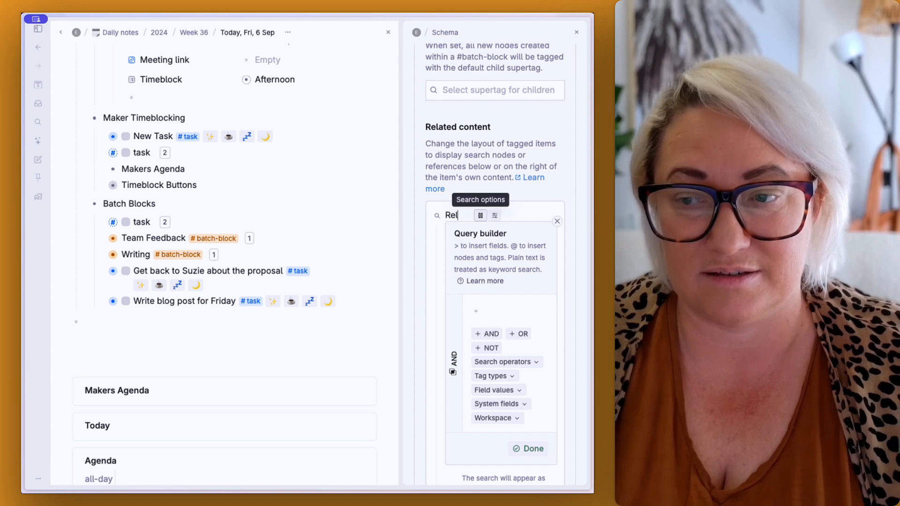
pyautogui.write('ated Task')
pyautogui.scroll(-2, 476, 225)
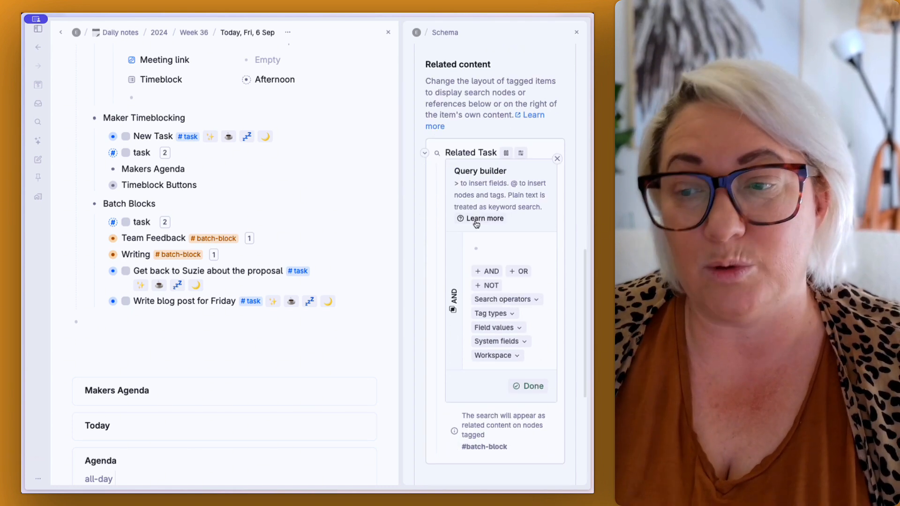
# Expand the proposal task under Batch Blocks and examine its Batch Block field
pyautogui.scroll(-1, 108, 234)
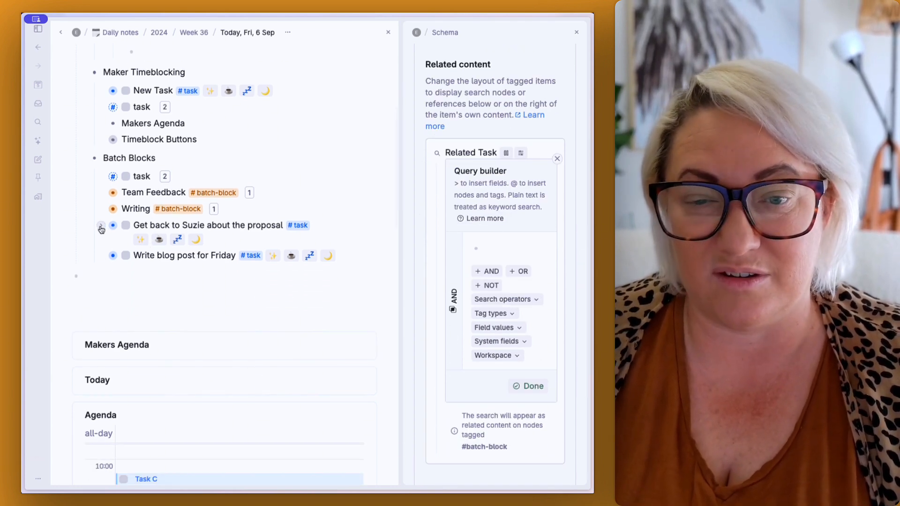
pyautogui.click(101, 225)
pyautogui.scroll(-2, 141, 234)
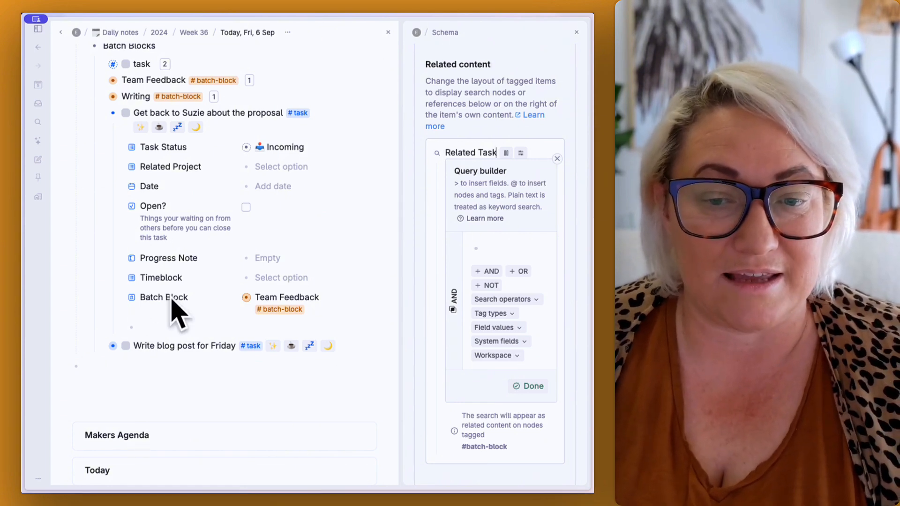
# Add a condition to the Related Task query that matches the Batch Block field to PARENT
pyautogui.click(166, 297)
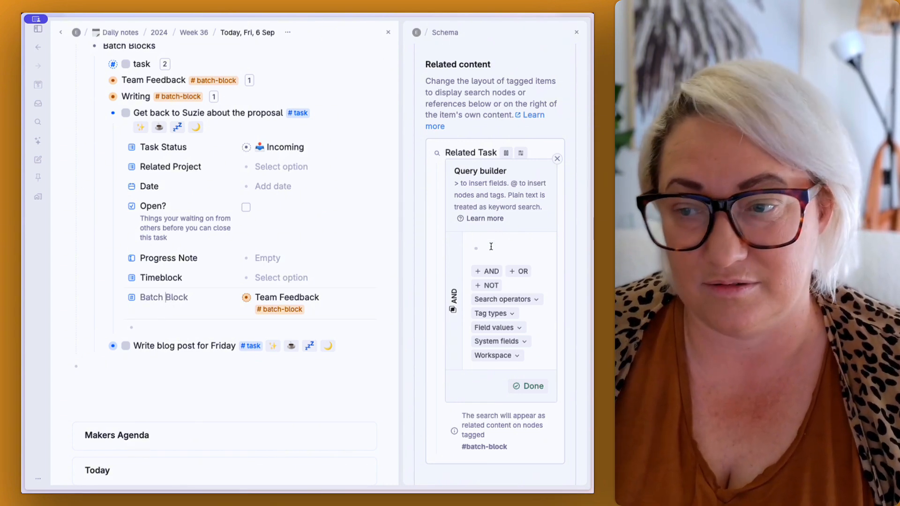
pyautogui.click(490, 248)
pyautogui.write('Batch Block')
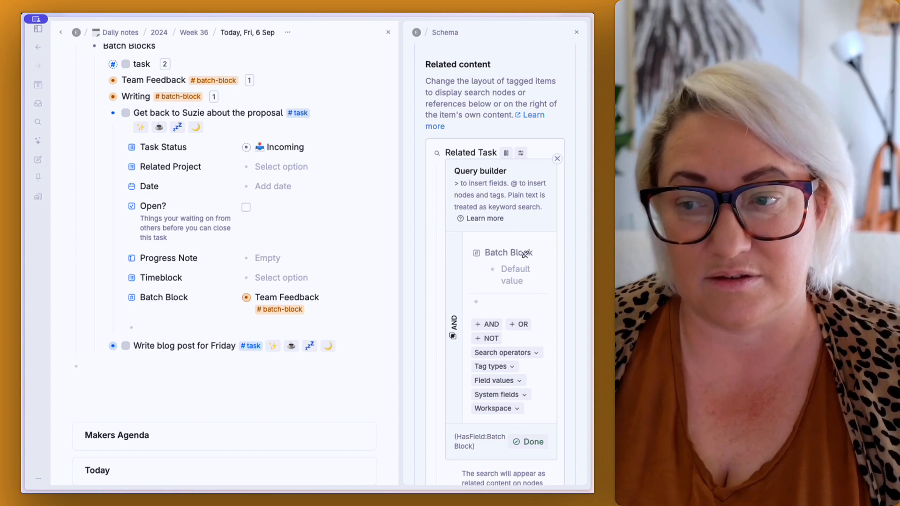
pyautogui.write('PARE')
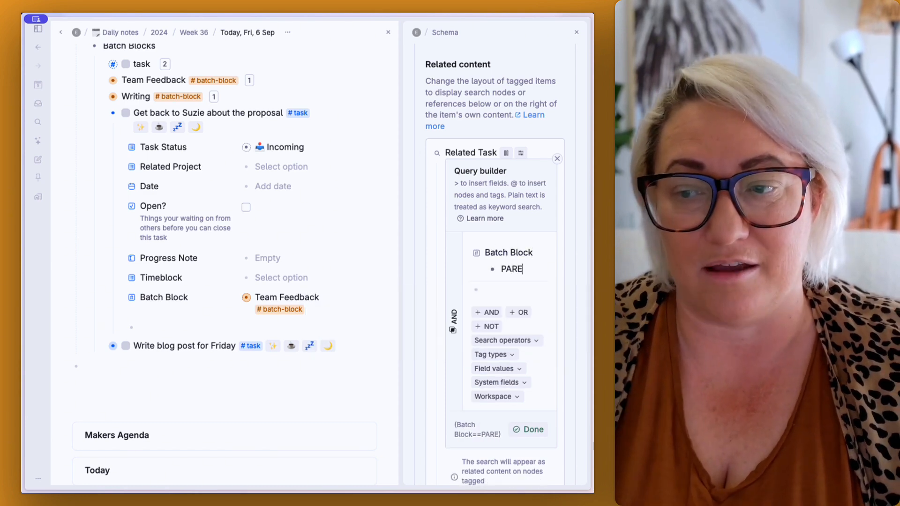
pyautogui.write('ENT')
pyautogui.press('BackSpace')
pyautogui.press('BackSpace')
pyautogui.press('BackSpace')
pyautogui.write('NT')
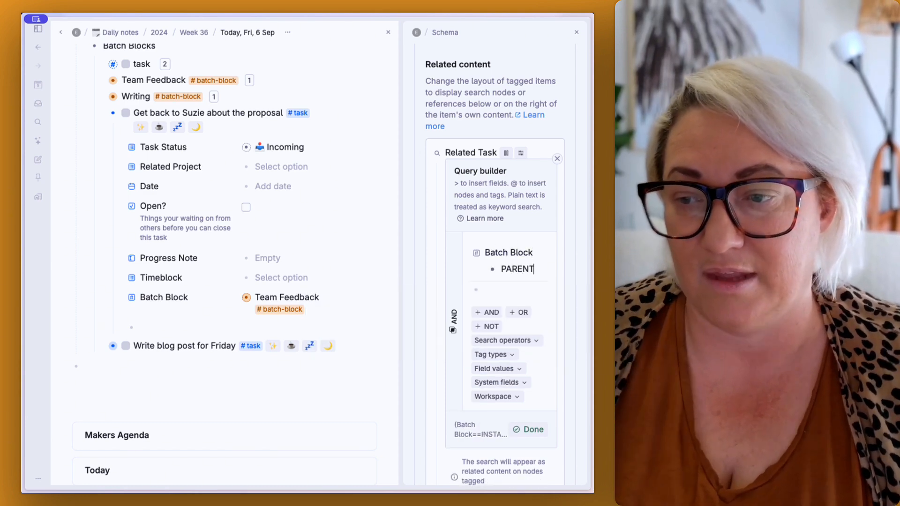
# Complete the Related Task query with the #task tag and open the Team Feedback batch block
pyautogui.press('Return')
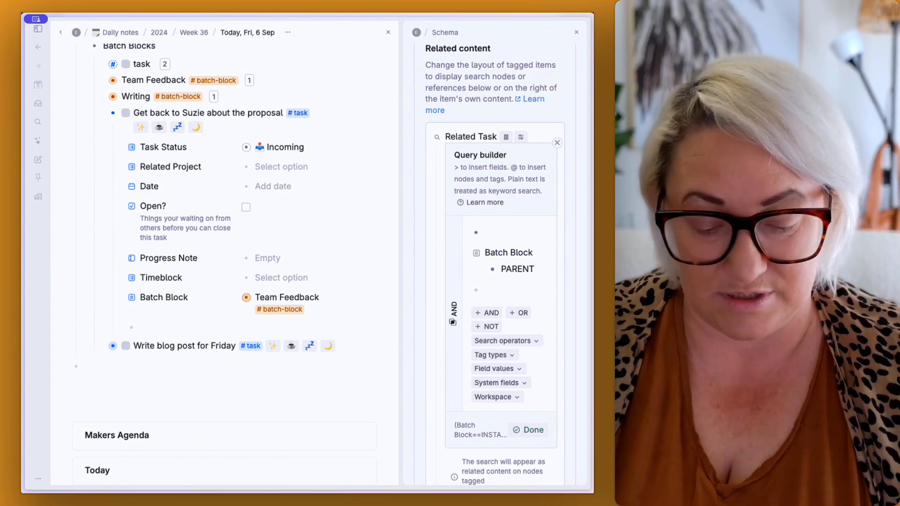
pyautogui.write('@task')
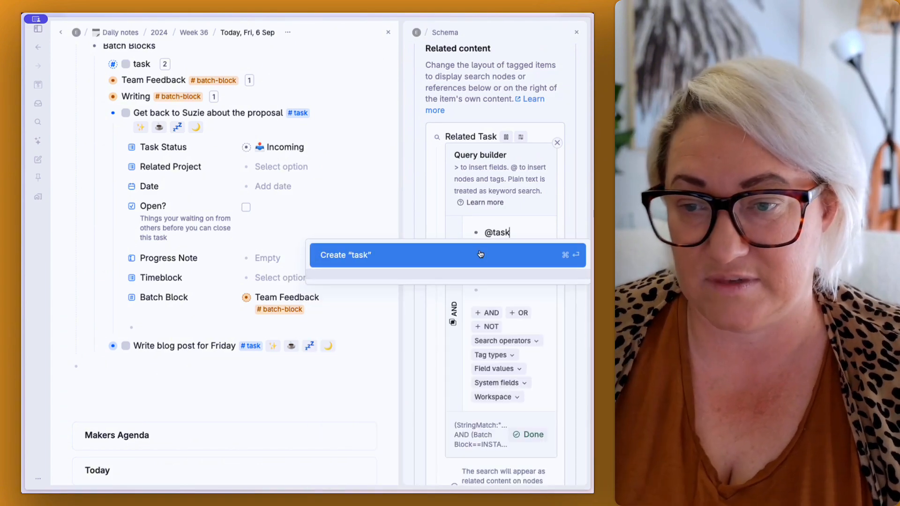
pyautogui.click(388, 311)
pyautogui.scroll(-2, 539, 384)
pyautogui.click(540, 387)
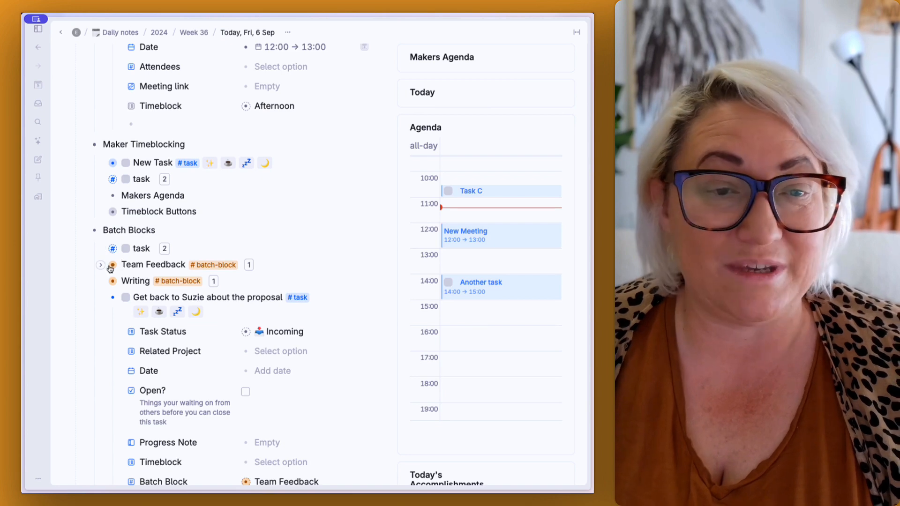
pyautogui.click(113, 265)
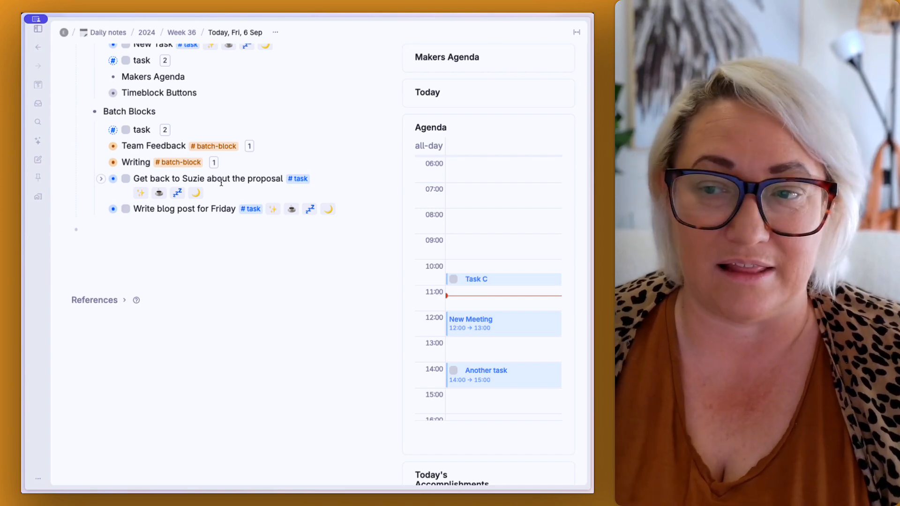
# Add the #batch-block tag to the OR group of the Agenda search query and finish editing the query
pyautogui.click(512, 127)
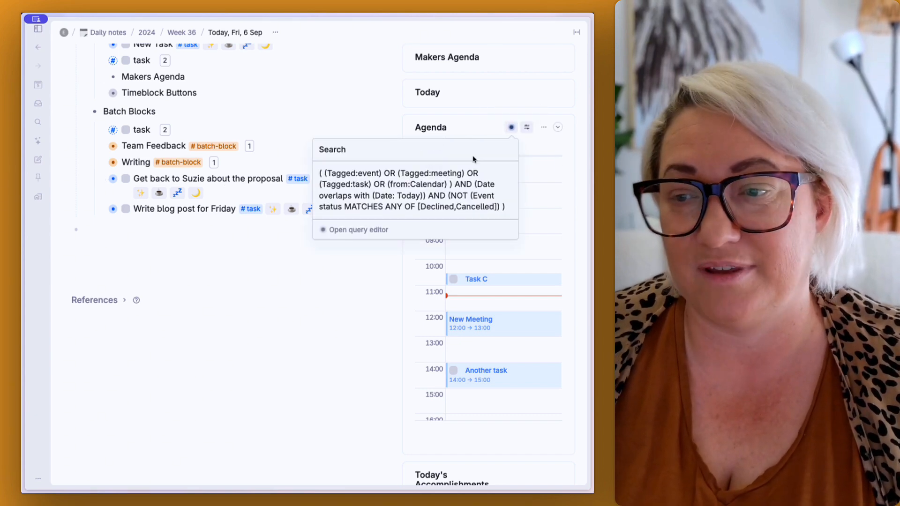
pyautogui.click(355, 234)
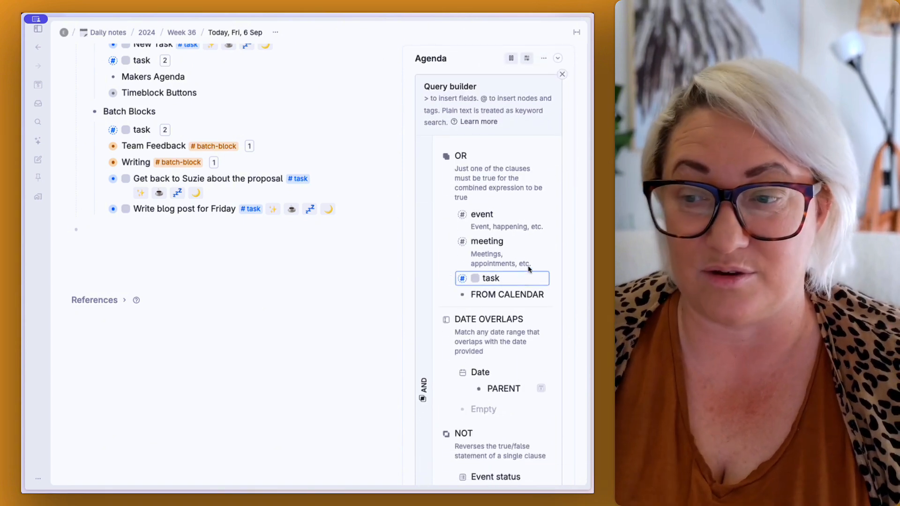
pyautogui.press('Return')
pyautogui.write('@batch bloc')
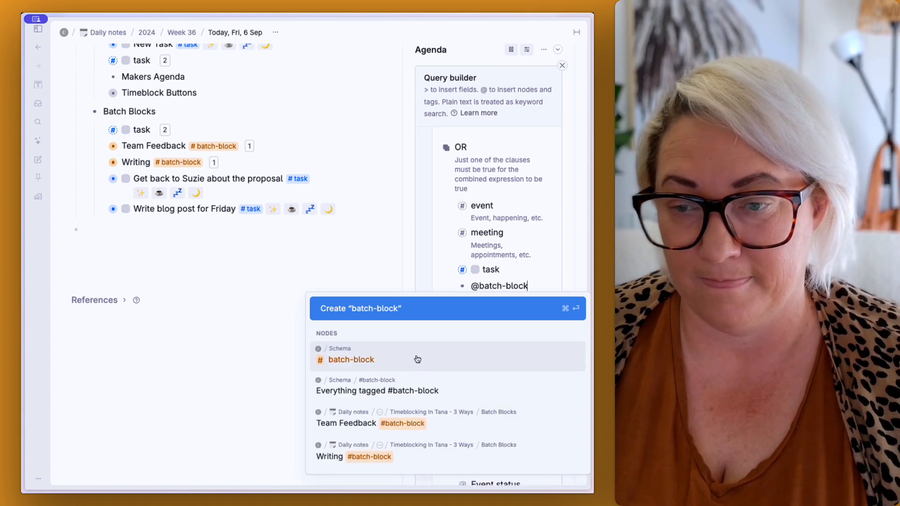
pyautogui.click(416, 359)
pyautogui.scroll(-5, 507, 310)
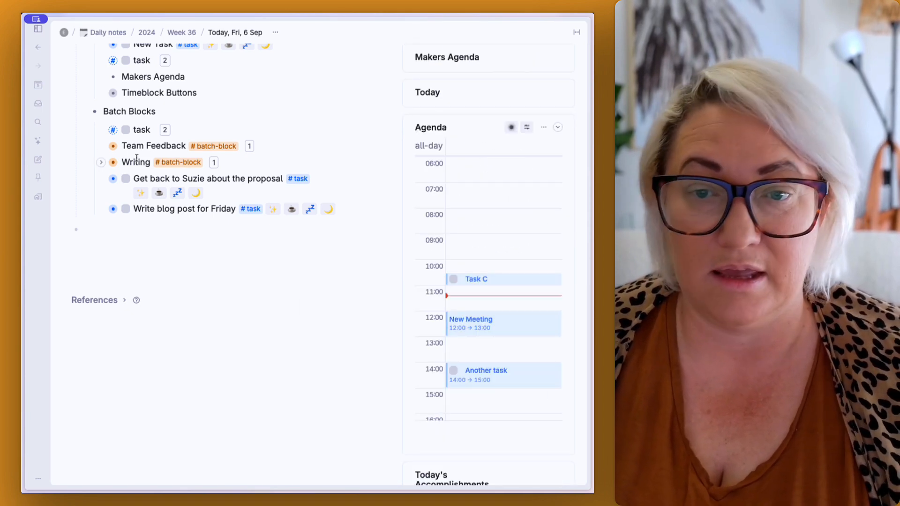
# Expand the Writing batch block and set its Date field to today
pyautogui.click(140, 160)
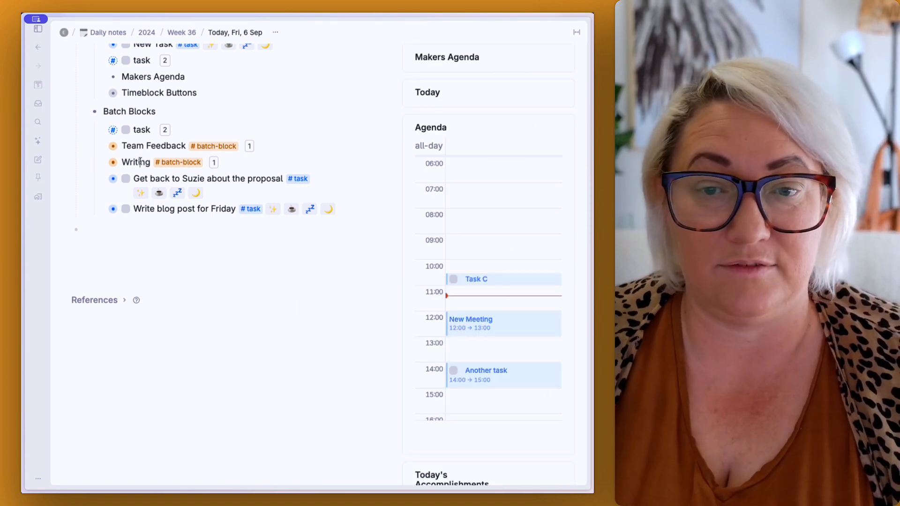
pyautogui.hotkey('ctrl', 'Down')
pyautogui.click(300, 181)
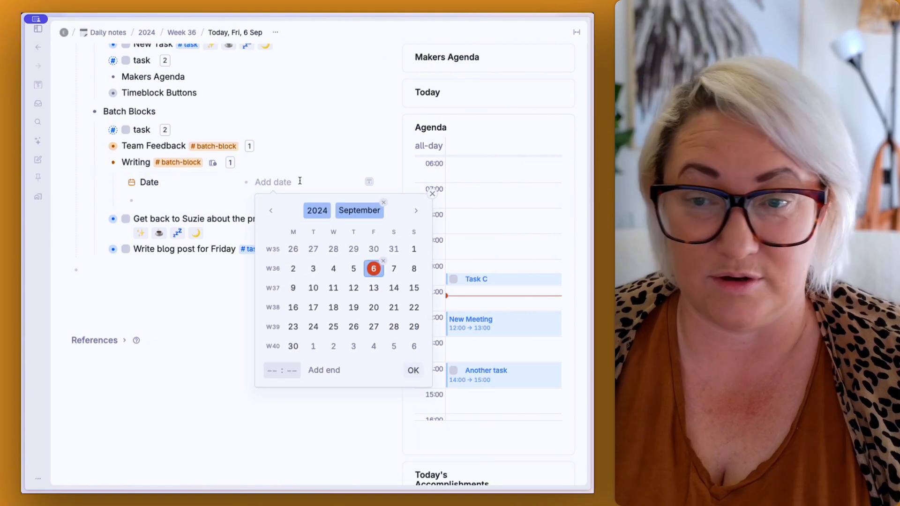
pyautogui.click(413, 370)
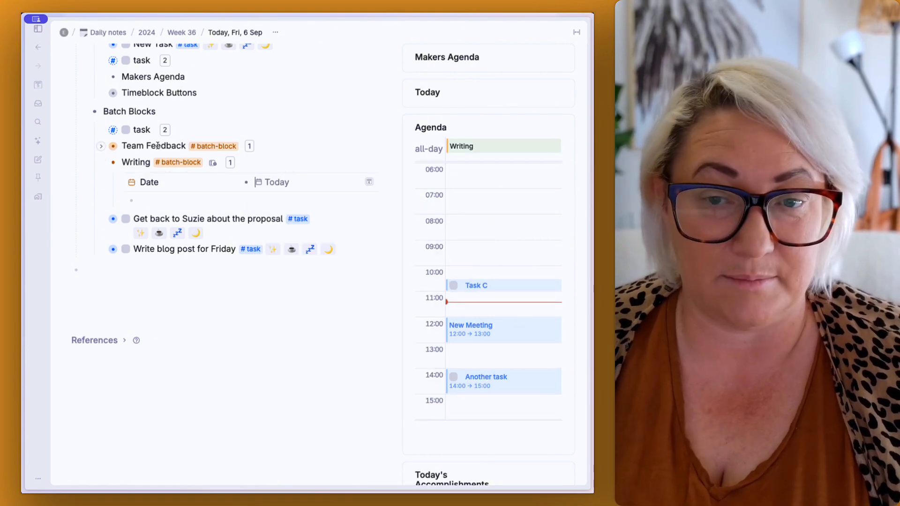
# Set the Team Feedback batch block's Date field to today and collapse both batch blocks
pyautogui.click(144, 146)
pyautogui.hotkey('ctrl', 'Down')
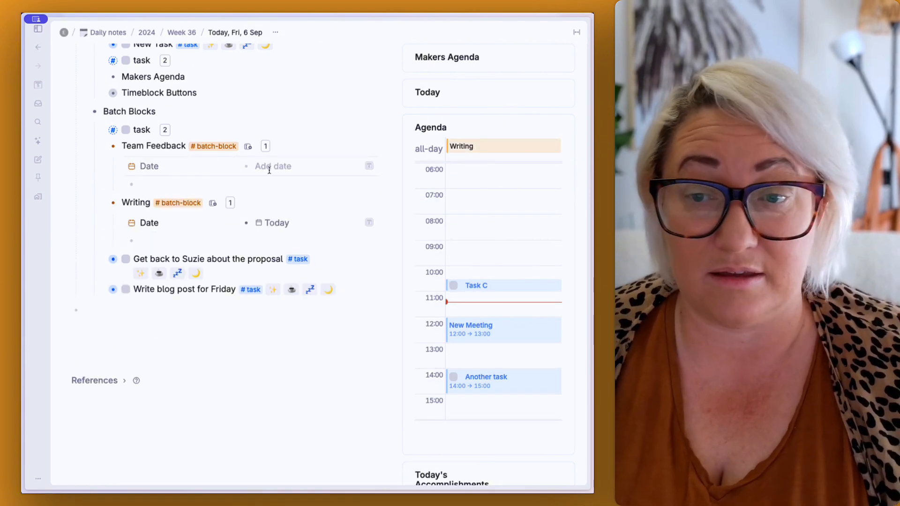
pyautogui.click(268, 167)
pyautogui.click(413, 354)
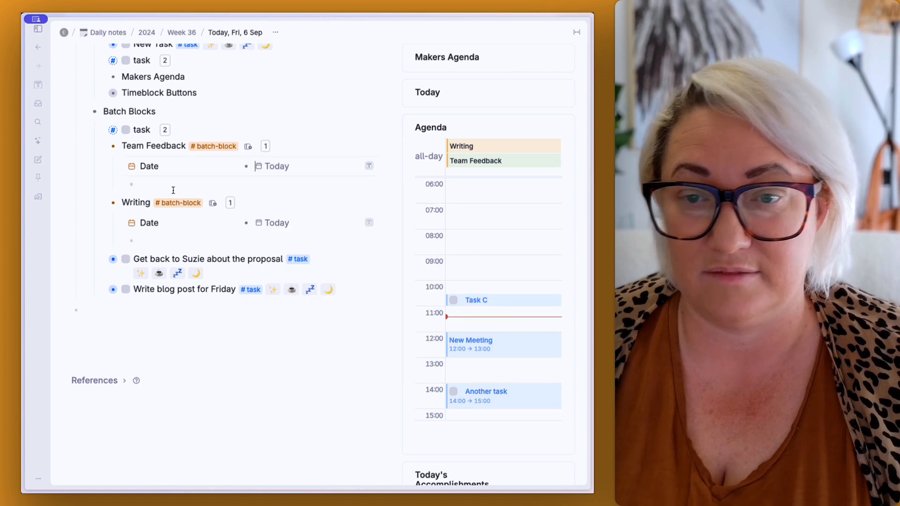
pyautogui.hotkey('ctrl', 'Up')
pyautogui.click(102, 163)
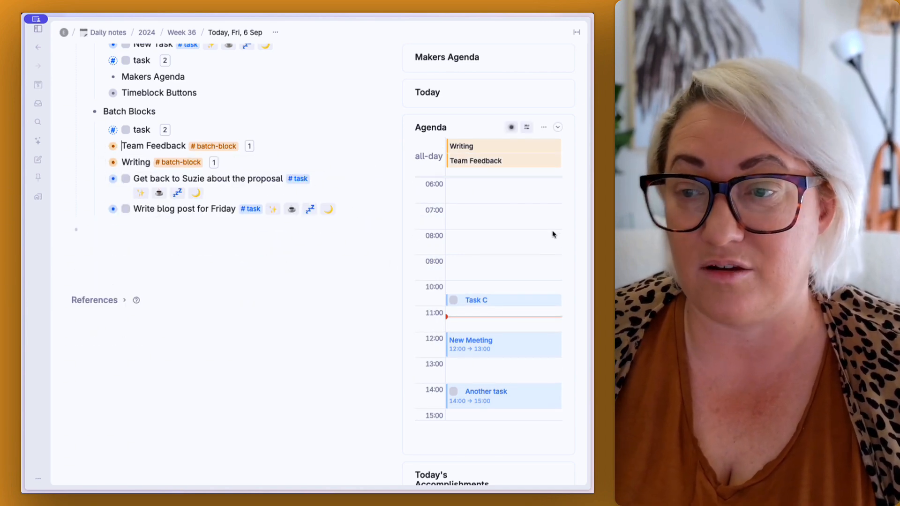
# Move Team Feedback from the all-day row of the Agenda calendar to about 16:30
pyautogui.scroll(-5, 552, 233)
pyautogui.moveTo(488, 163); pyautogui.dragTo(492, 317)
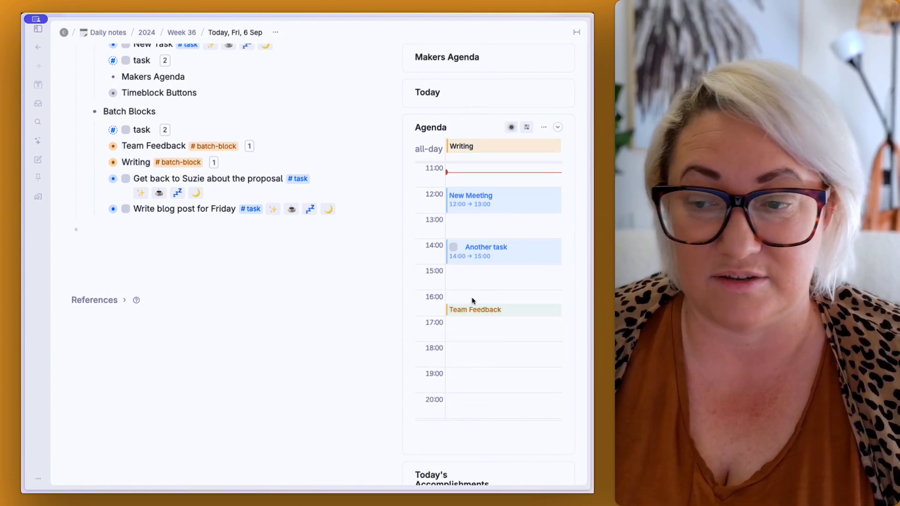
pyautogui.scroll(3, 476, 299)
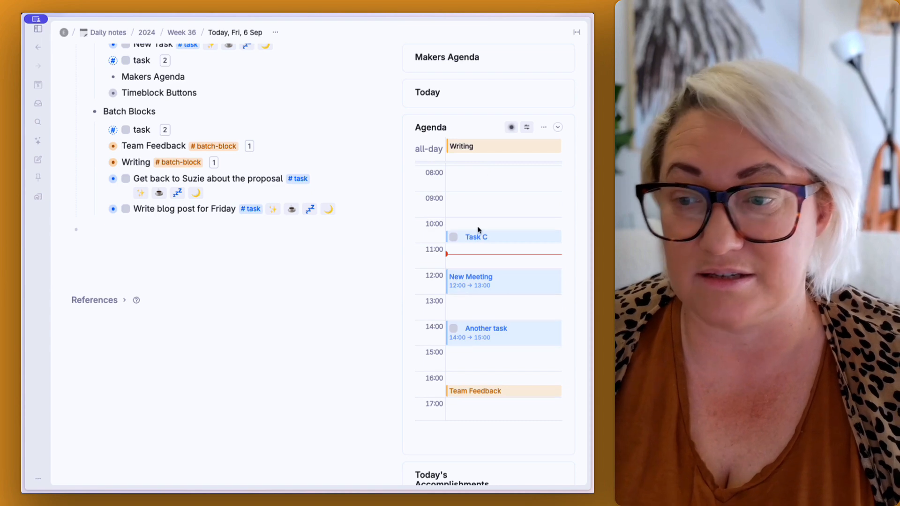
# Reschedule Task C to about 15:30 in the Agenda calendar and schedule Writing from 09:30 to 12:00
pyautogui.scroll(-1, 477, 225)
pyautogui.moveTo(481, 142); pyautogui.dragTo(498, 346)
pyautogui.moveTo(486, 207); pyautogui.dragTo(487, 246)
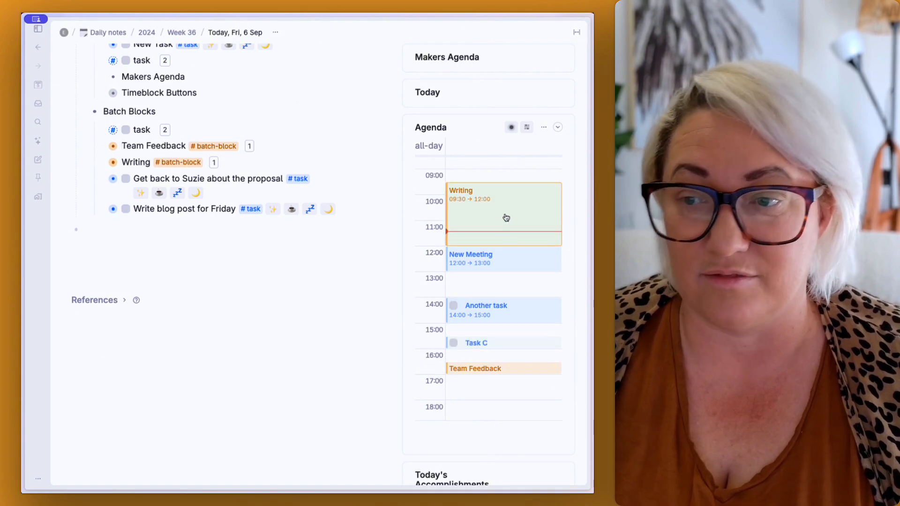
pyautogui.scroll(1, 506, 217)
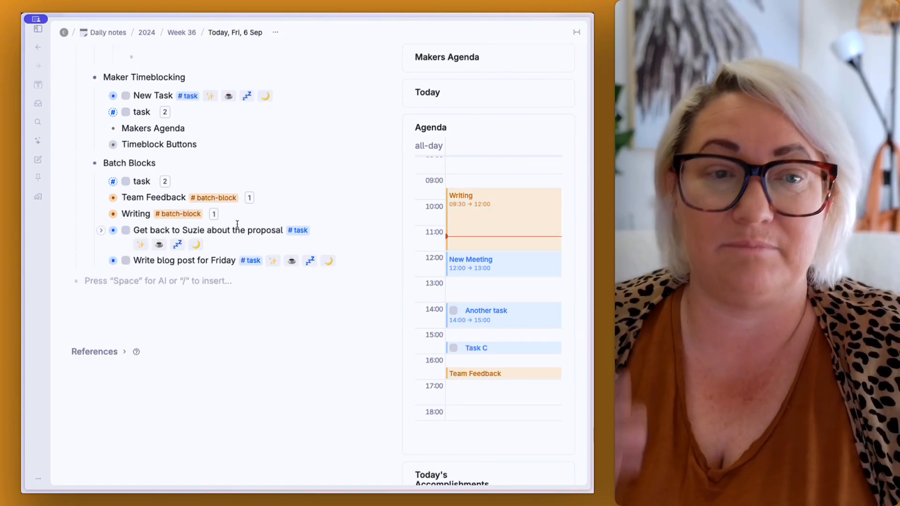